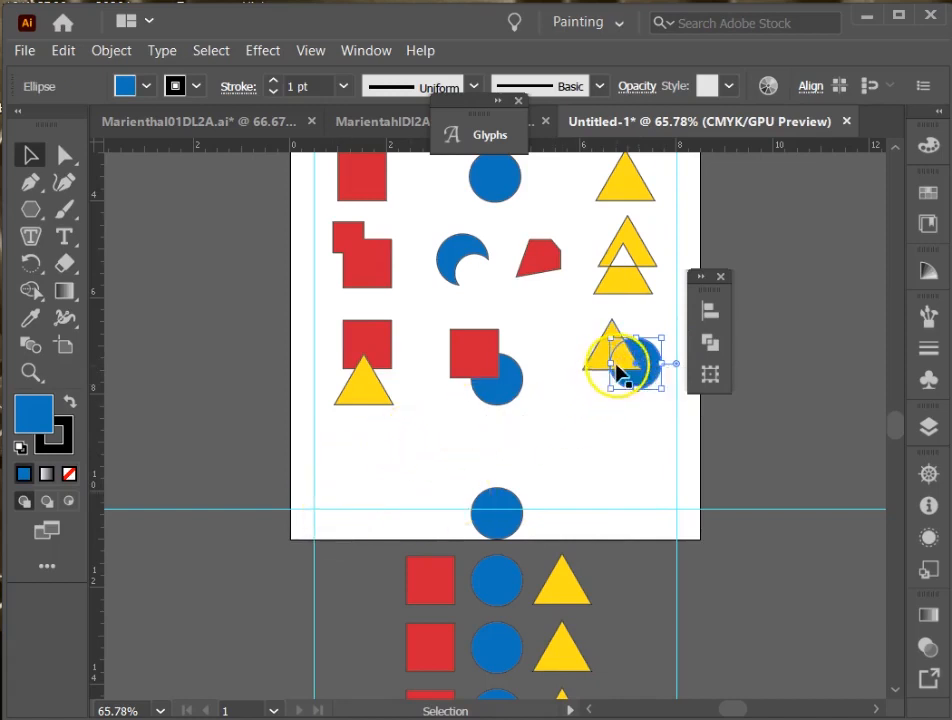
Step: Move the floating Align, Pathfinder and Transform group clear of the artboard and show the Pathfinder operations
click(710, 343)
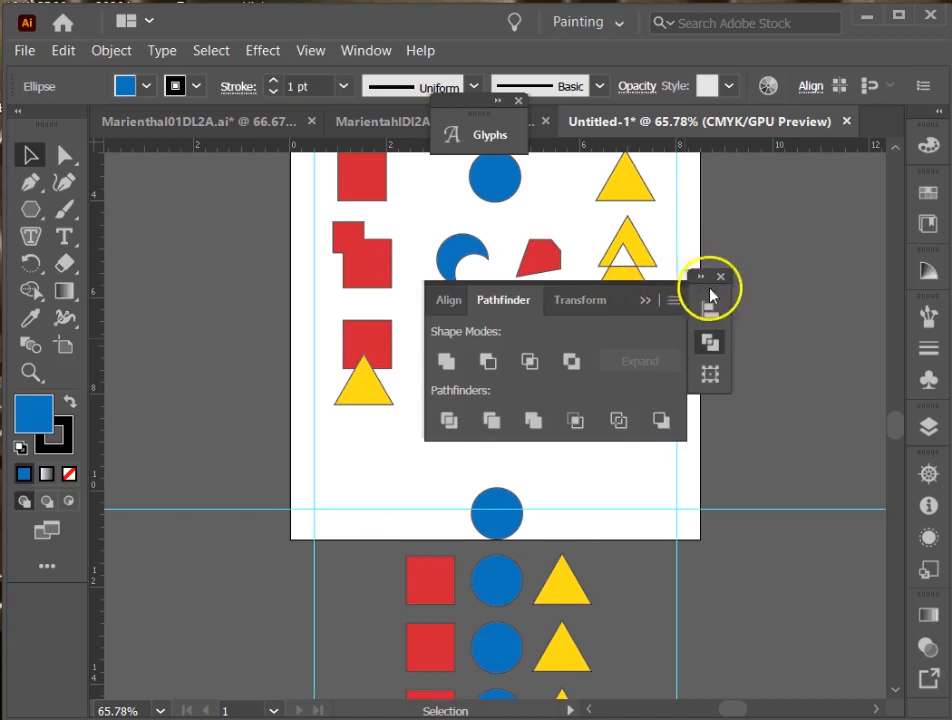
drag(708, 274, 845, 212)
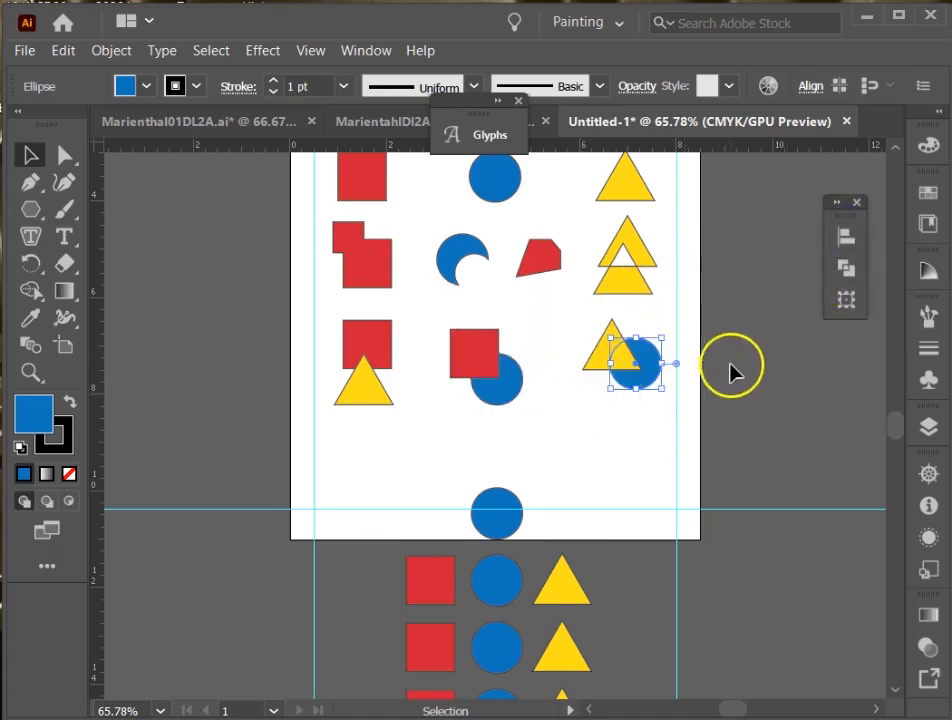
click(842, 272)
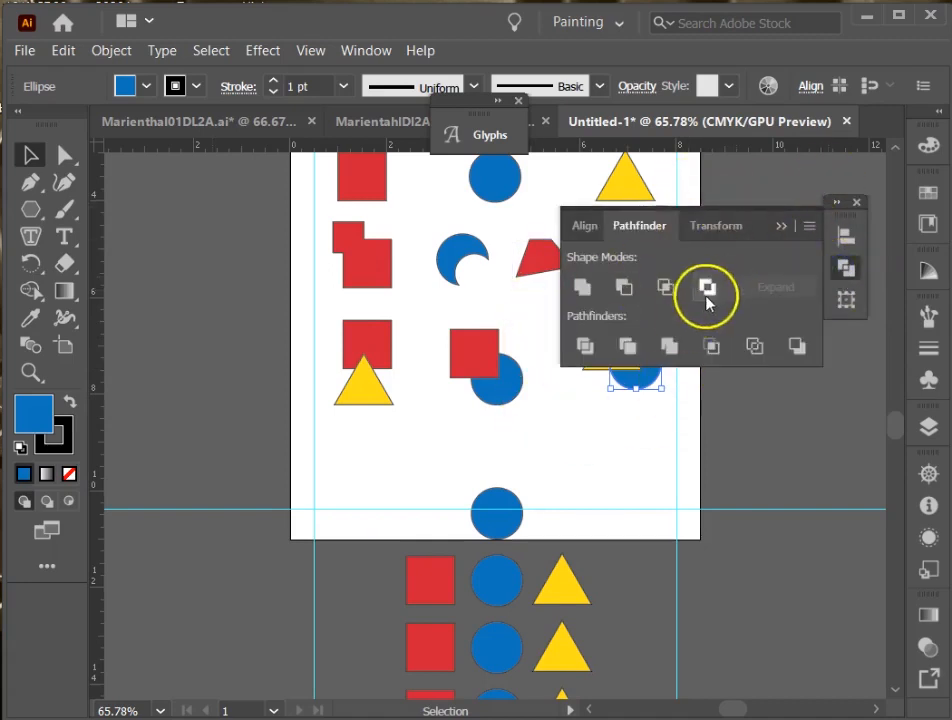
Step: Center the overlapping red square and yellow triangle horizontally, aligned to selection, and nudge the triangle slightly up over the square
scroll(340, 489, up, 3)
click(346, 493)
shift+click(367, 448)
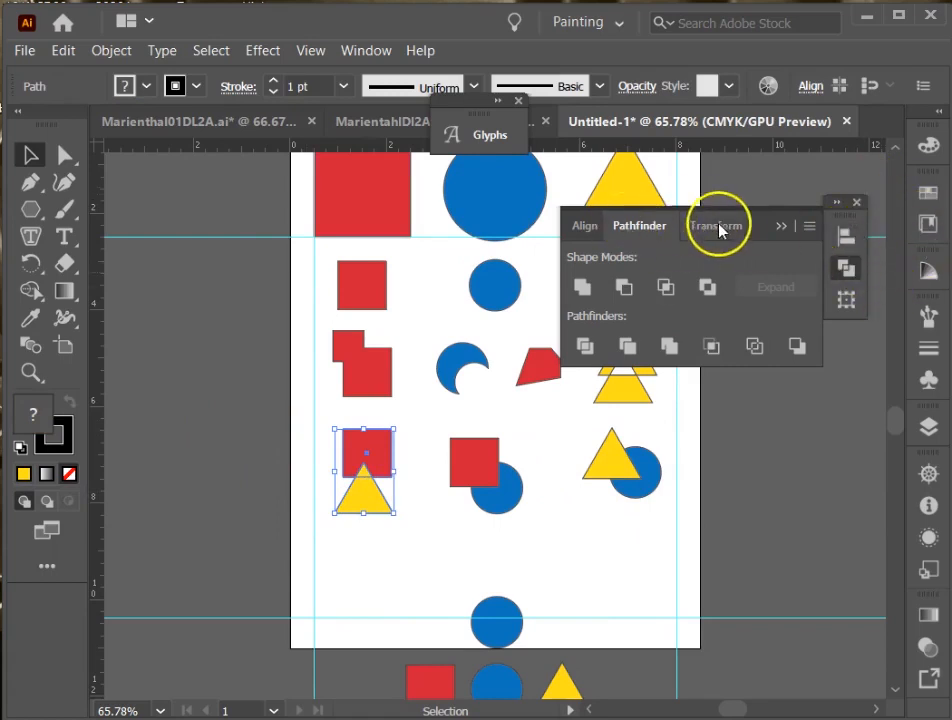
click(580, 225)
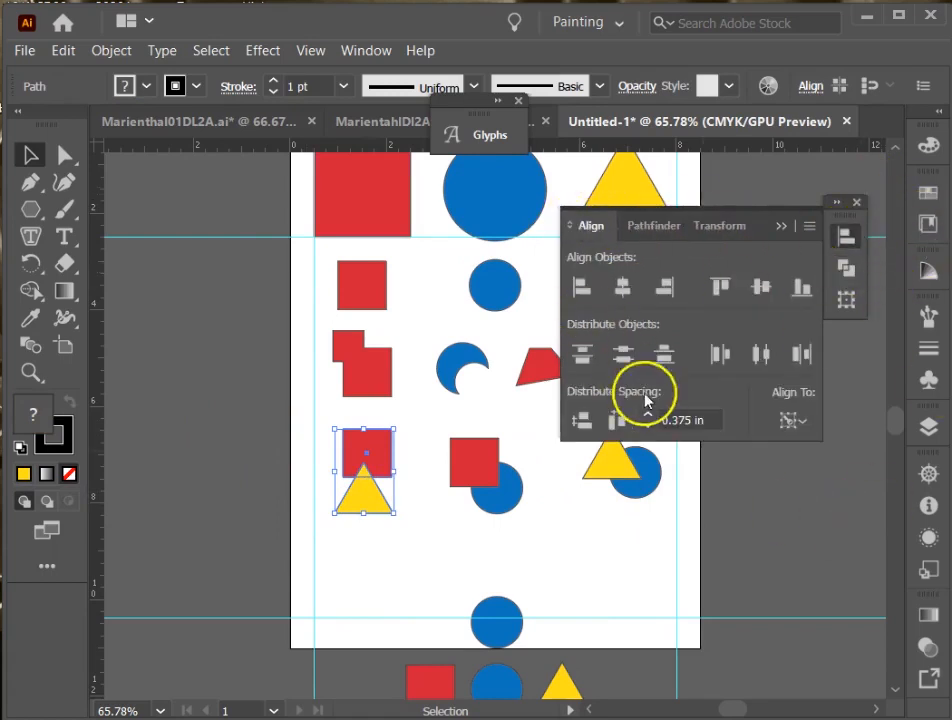
click(789, 415)
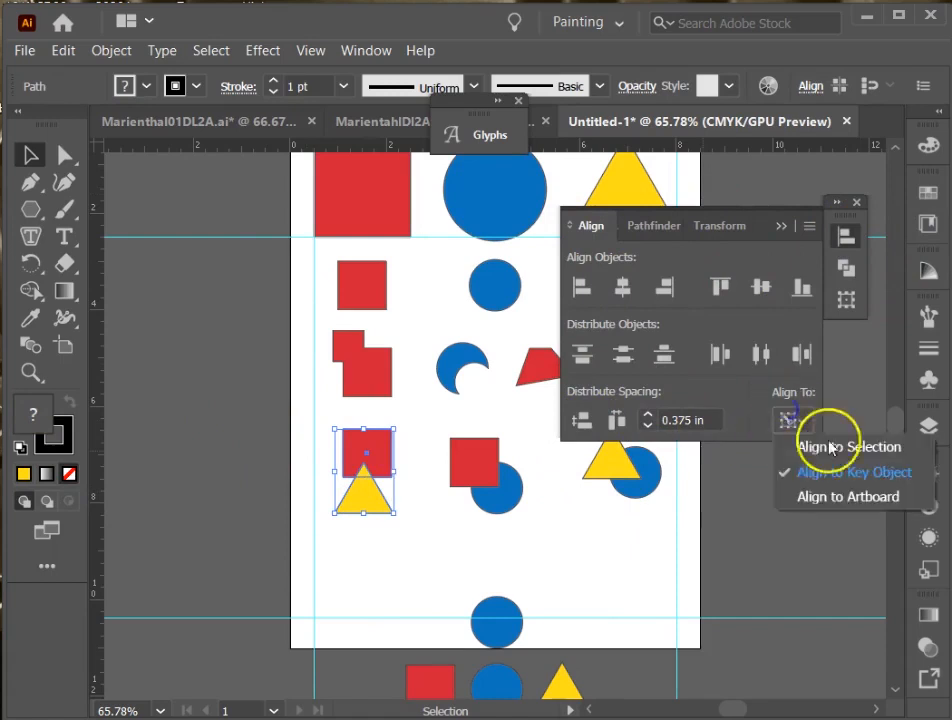
click(840, 449)
click(632, 287)
click(344, 396)
click(361, 487)
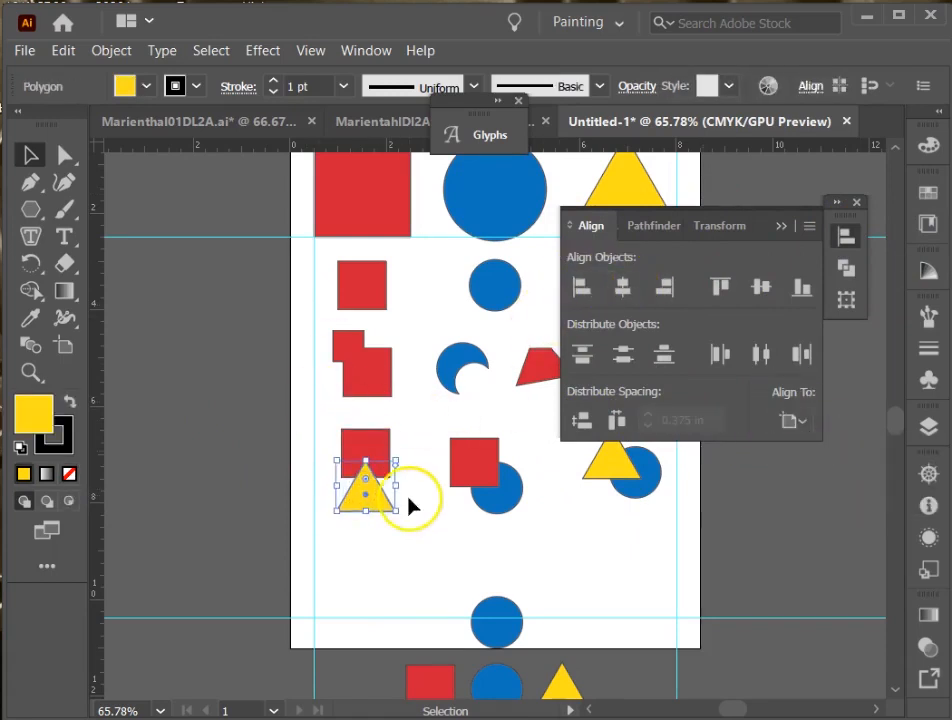
Step: Divide the overlapping red square and yellow triangle with the Pathfinder Divide operation
drag(297, 470, 370, 468)
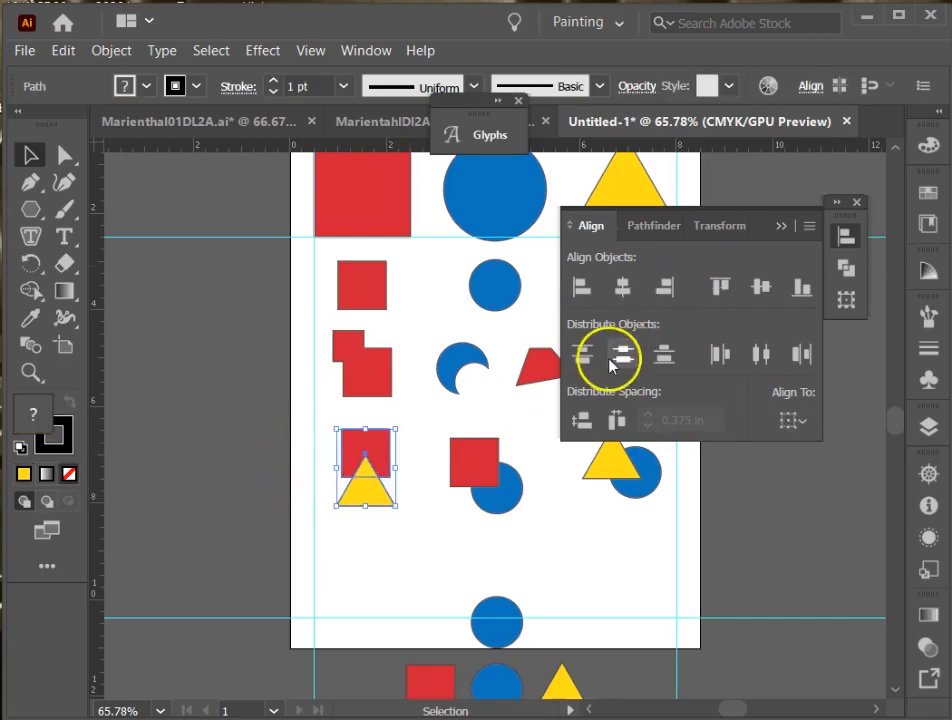
click(639, 225)
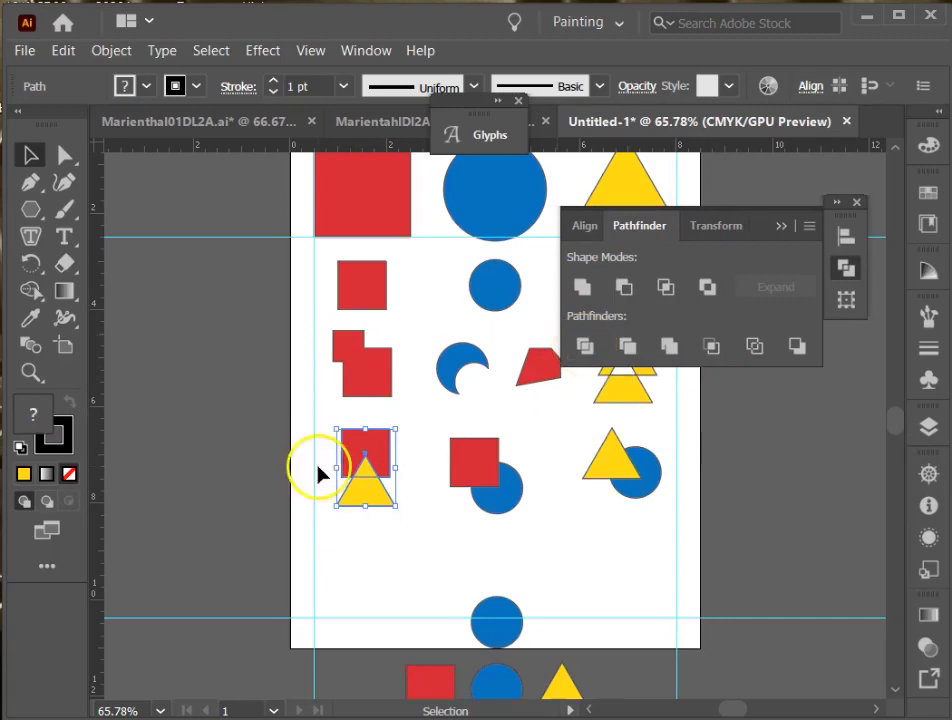
click(586, 347)
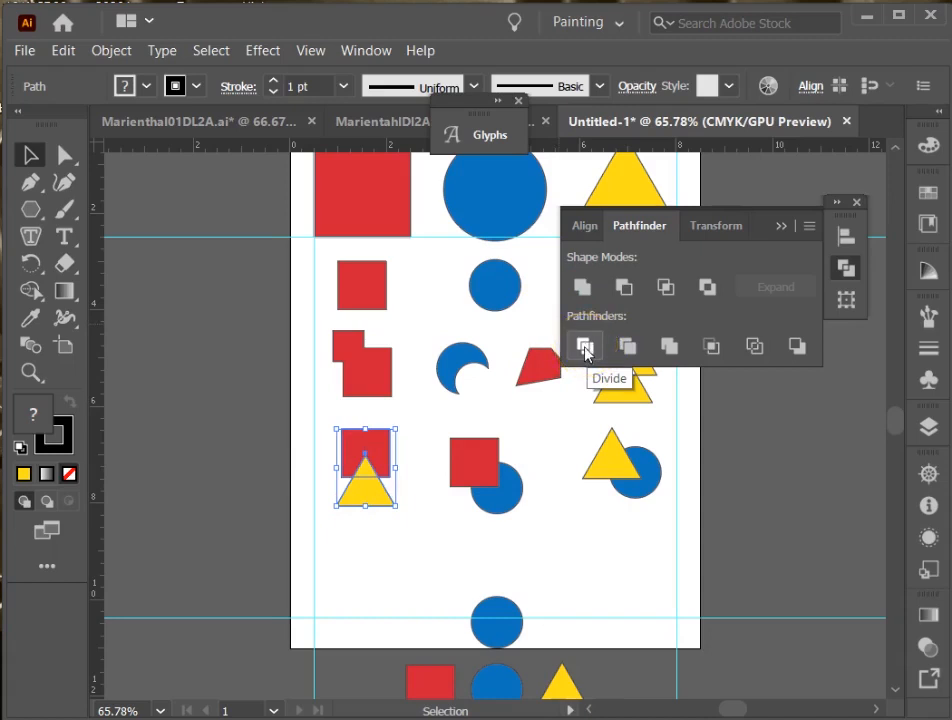
click(270, 446)
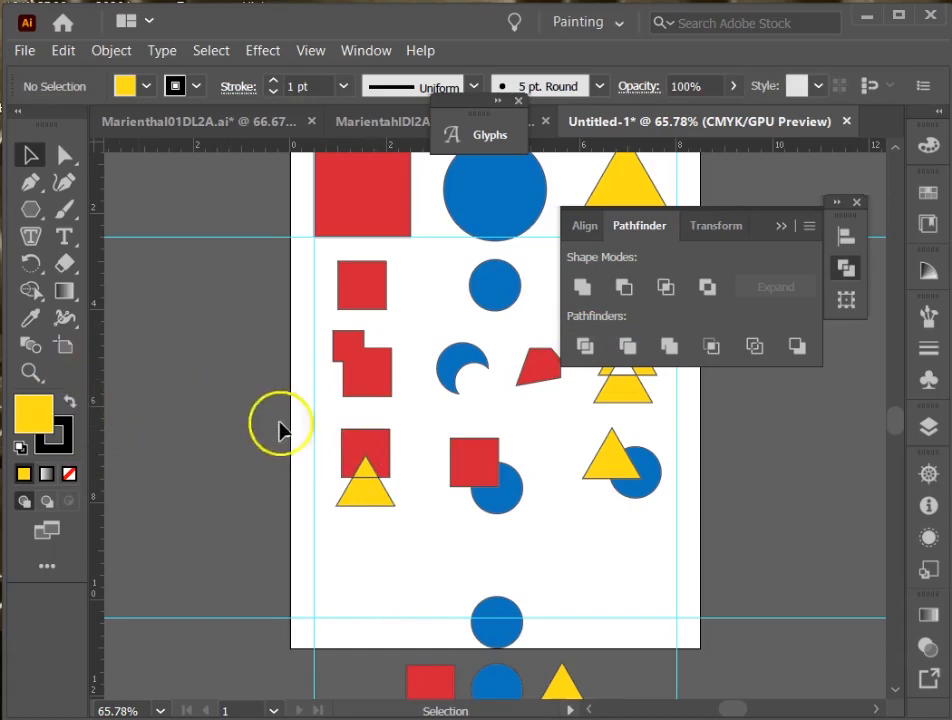
Step: Isolate the divided square-and-triangle group and nudge the yellow trapezoid piece down, away from the square
double_click(372, 447)
click(372, 447)
click(278, 431)
click(362, 490)
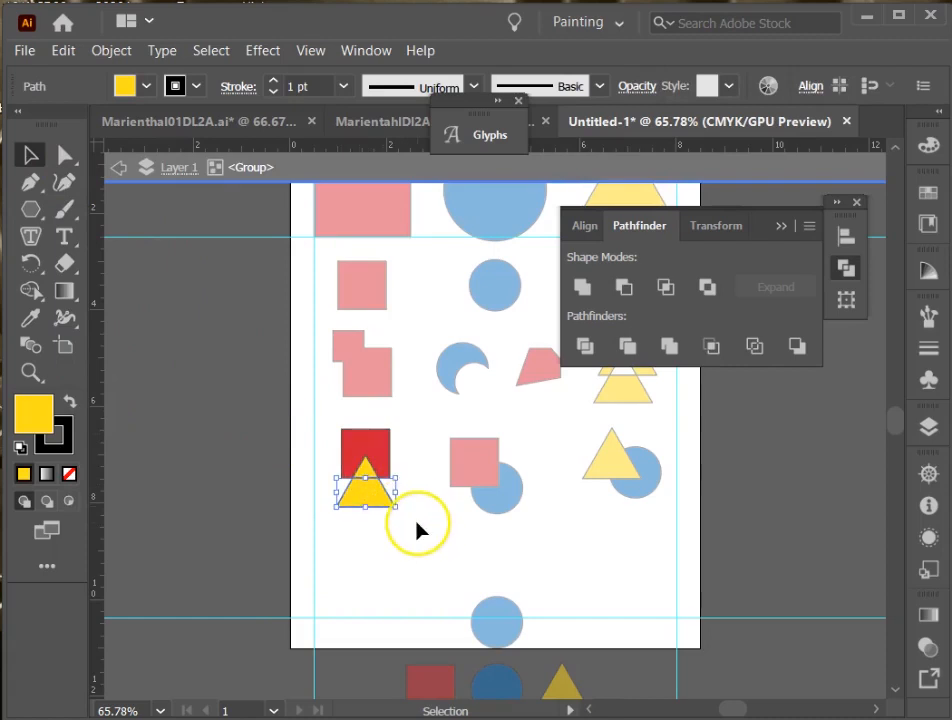
key(shift+Down)
key(shift+Down)
Step: Nudge the small yellow triangle piece slightly down from the red square's cutout and leave group isolation
click(365, 470)
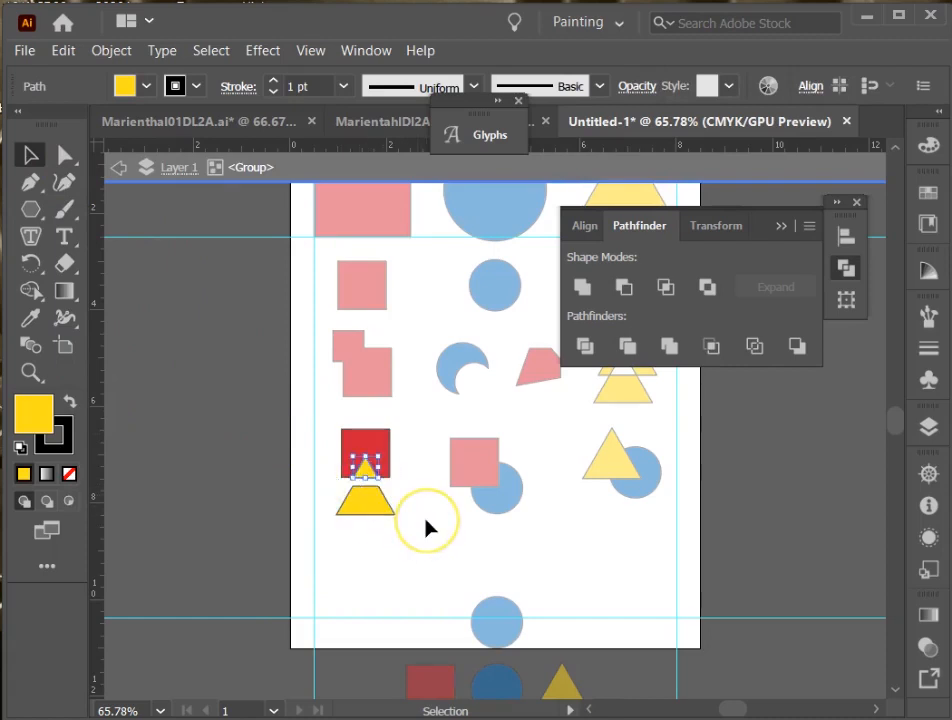
click(308, 463)
click(691, 627)
click(516, 574)
click(463, 548)
click(463, 548)
click(263, 429)
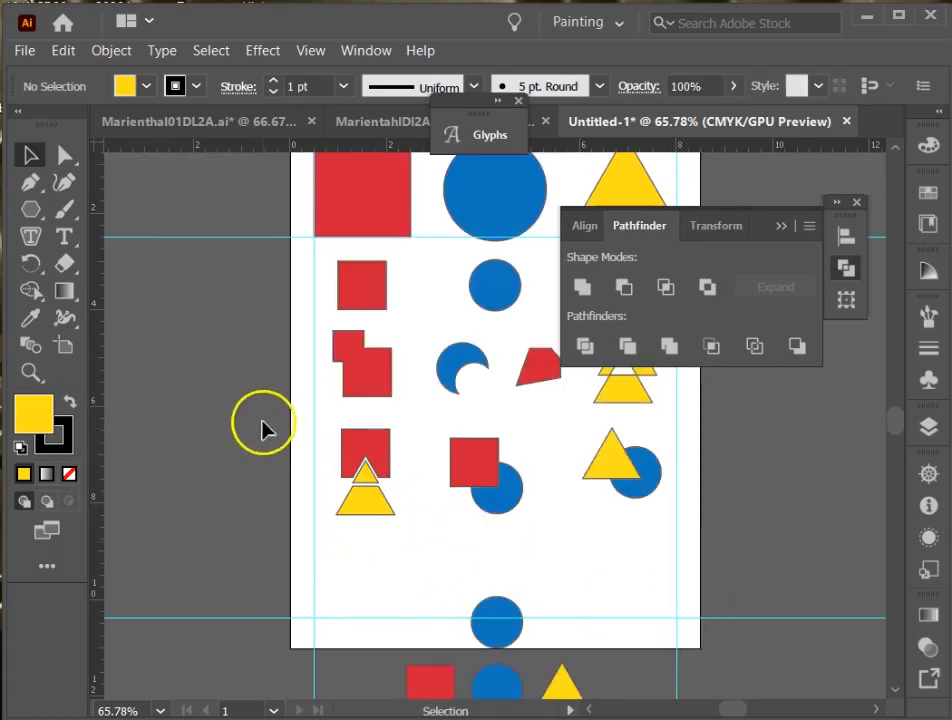
Step: Expand Layer 1, select the overlapping red square and blue circle, and locate their entries in the layer list
click(365, 450)
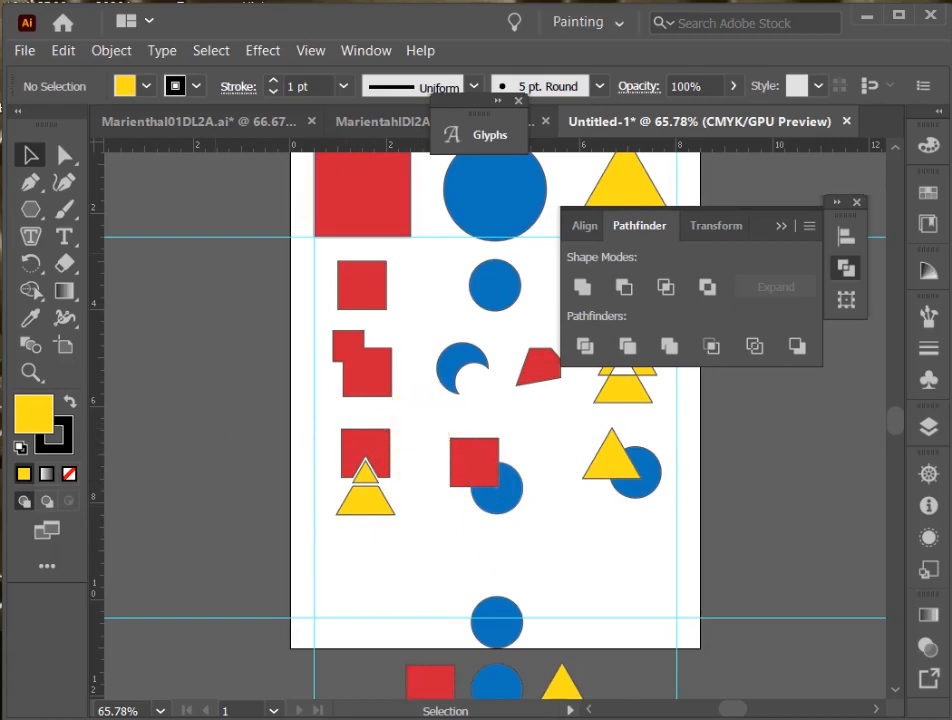
click(927, 426)
right_click(531, 519)
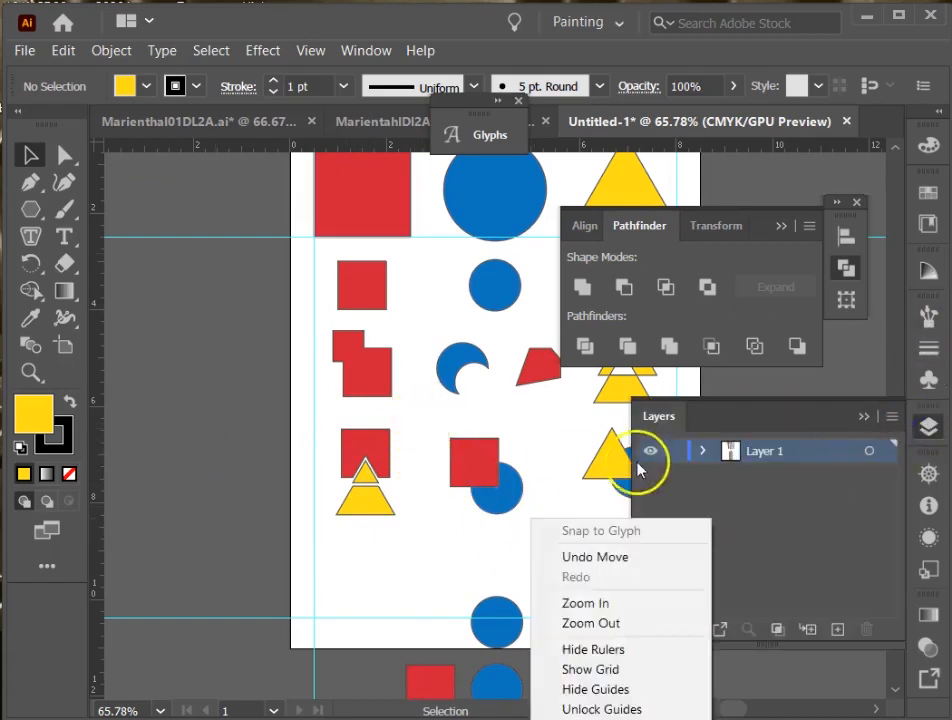
click(703, 451)
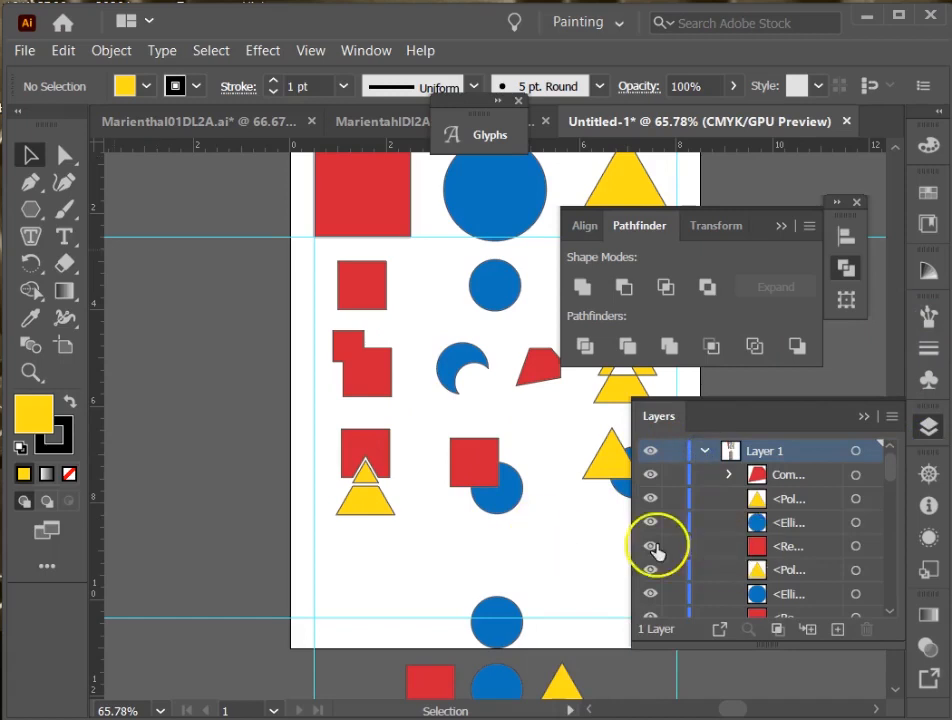
drag(440, 449, 441, 447)
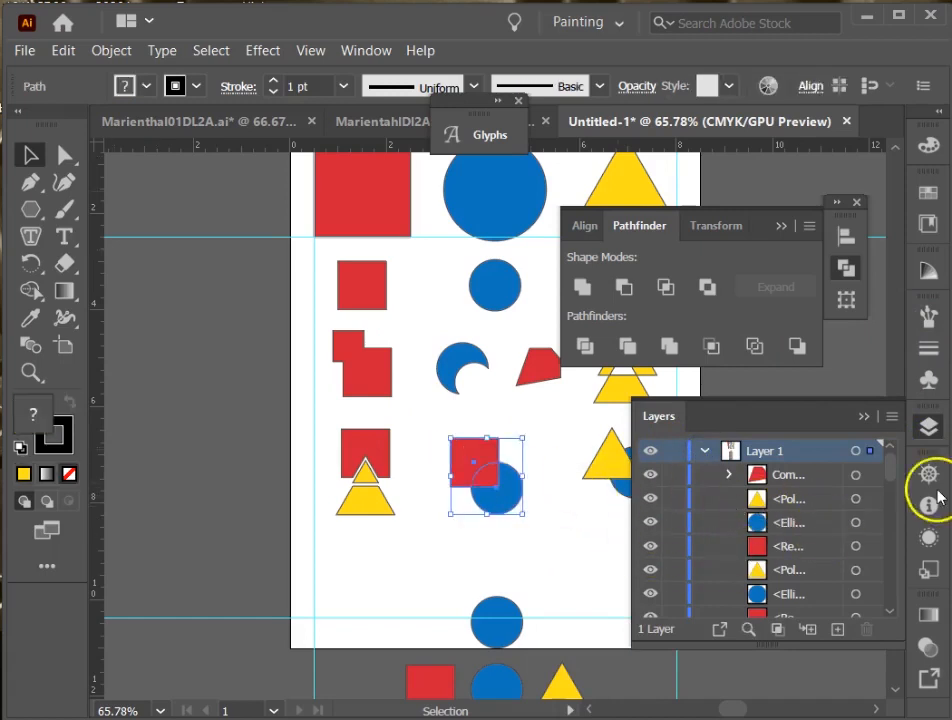
scroll(893, 504, down, 1)
drag(892, 472, 895, 544)
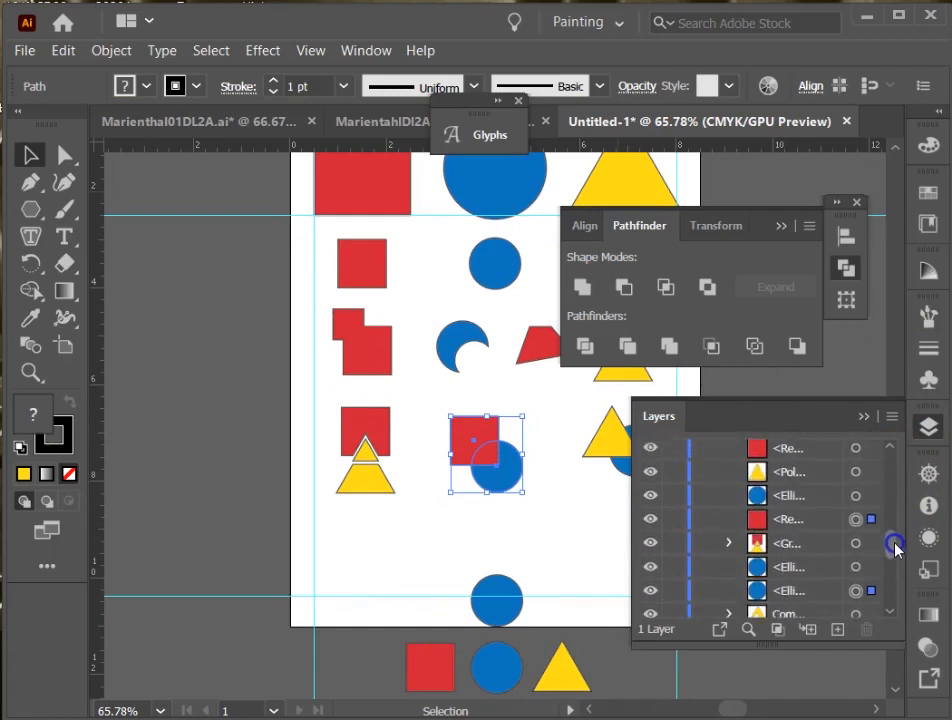
Step: Restack the blue circle above the overlapping red square by reordering its entry in Layer 1
click(484, 536)
click(494, 484)
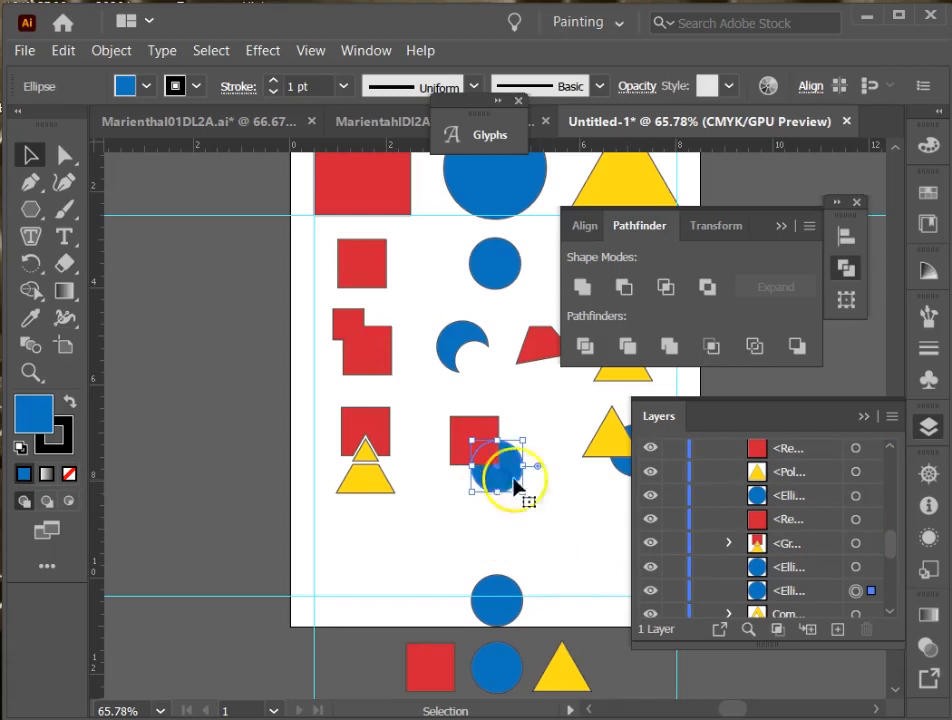
drag(814, 589, 814, 508)
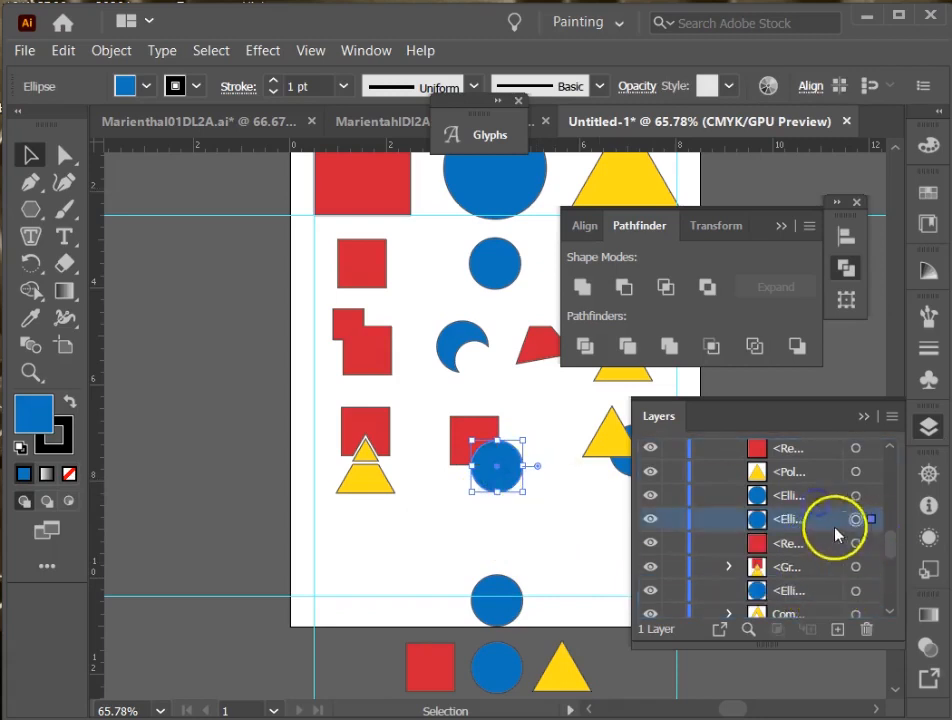
shift+click(477, 430)
click(456, 543)
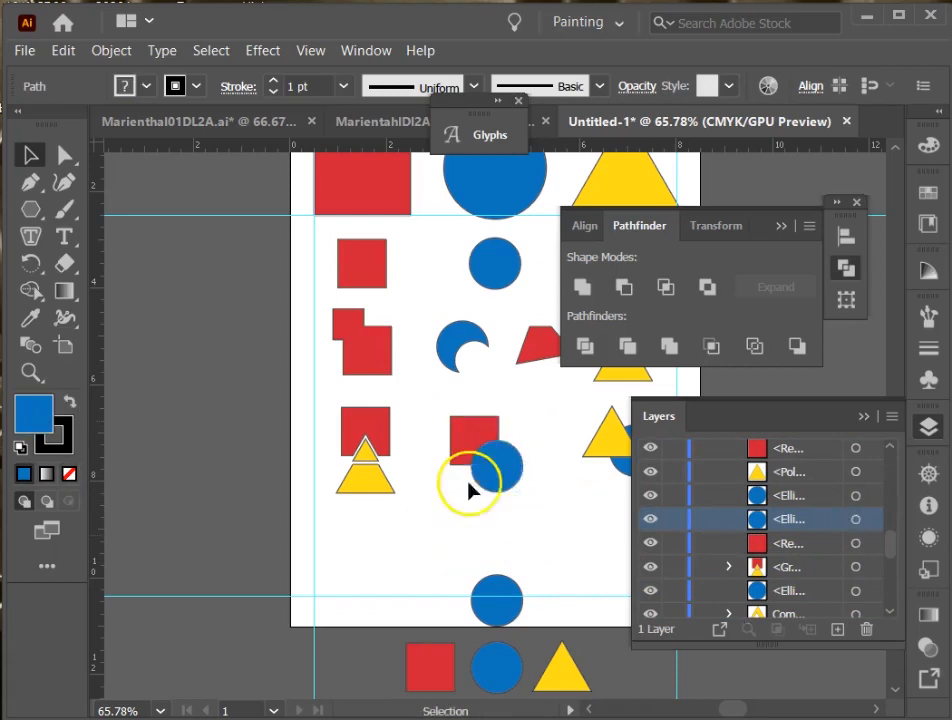
Step: Bring the overlapping red square forward one level so it sits above the blue circle
click(468, 450)
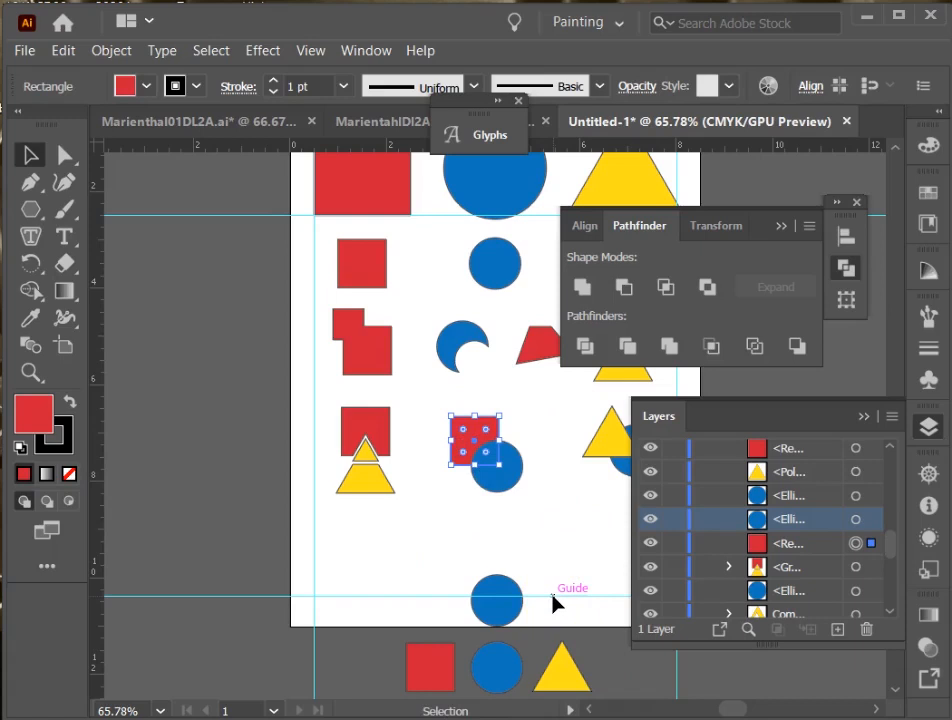
key(a)
key(ctrl+bracketright)
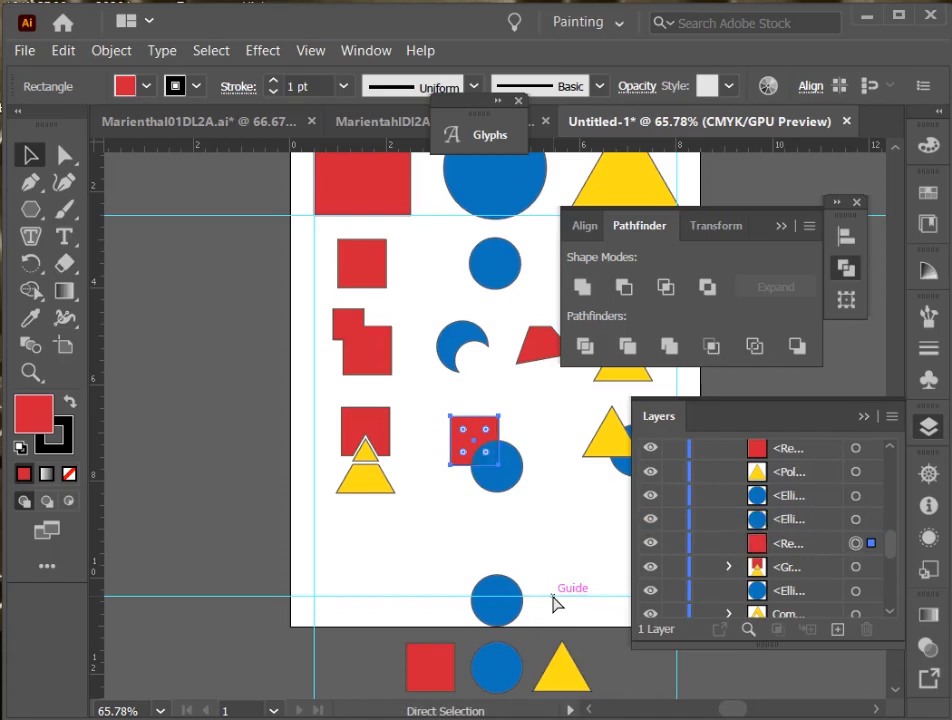
key(ctrl+bracketright)
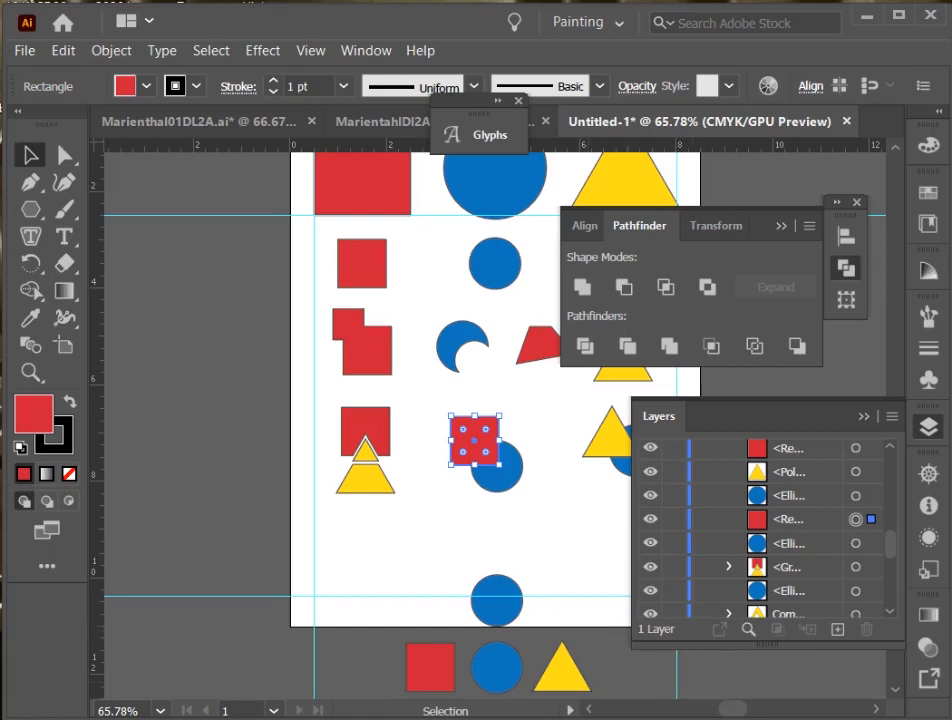
click(509, 502)
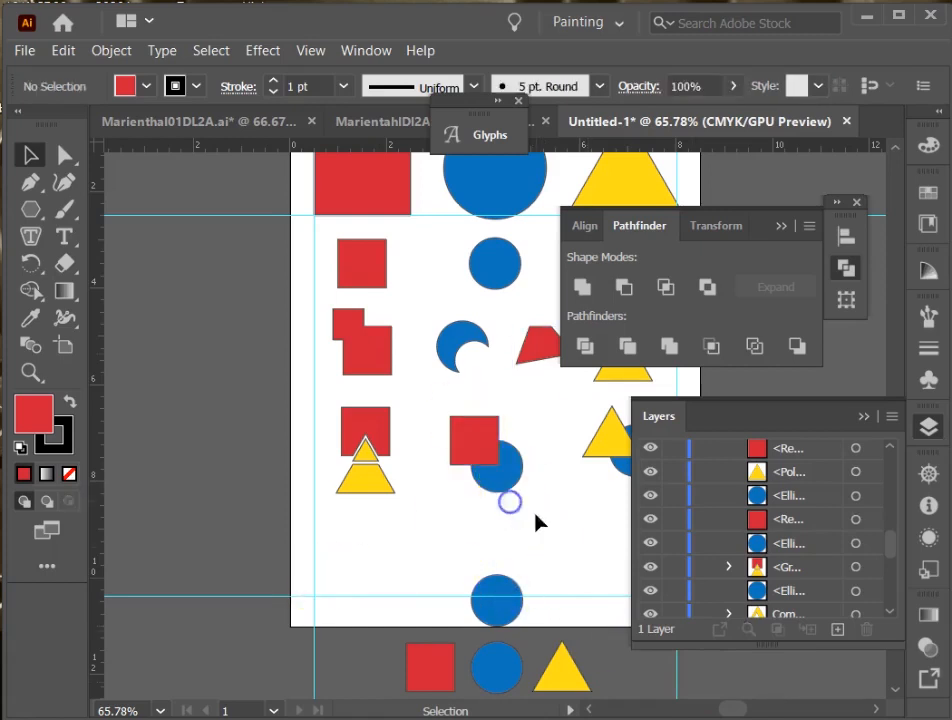
Step: Select the overlapping red square and blue circle together and bring both to the front of Layer 1
click(458, 444)
shift+click(870, 542)
drag(882, 553, 882, 447)
key(a)
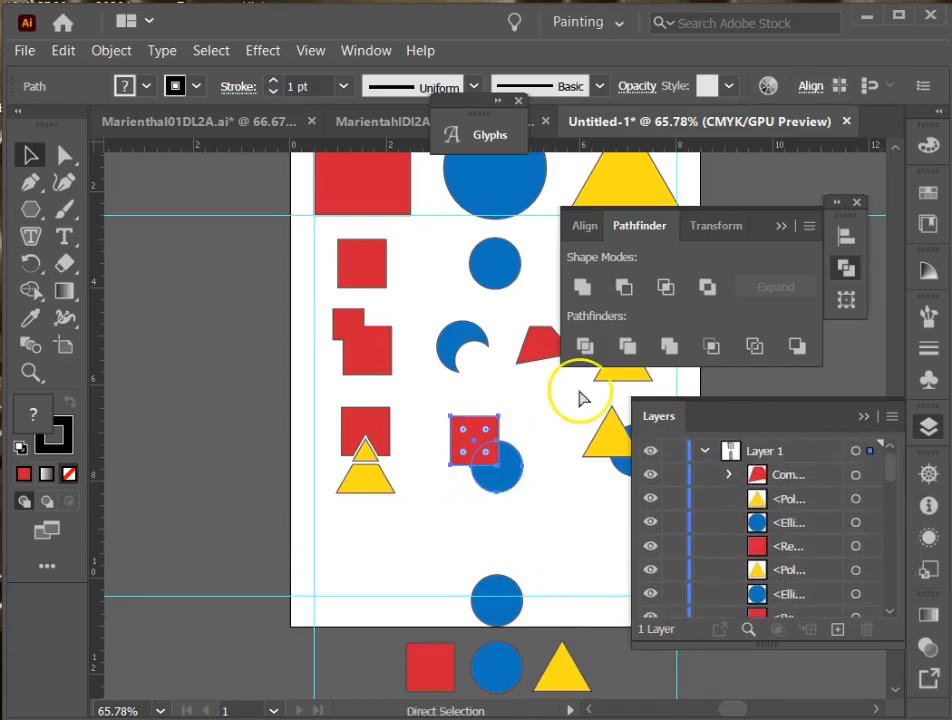
key(ctrl+shift+bracketright)
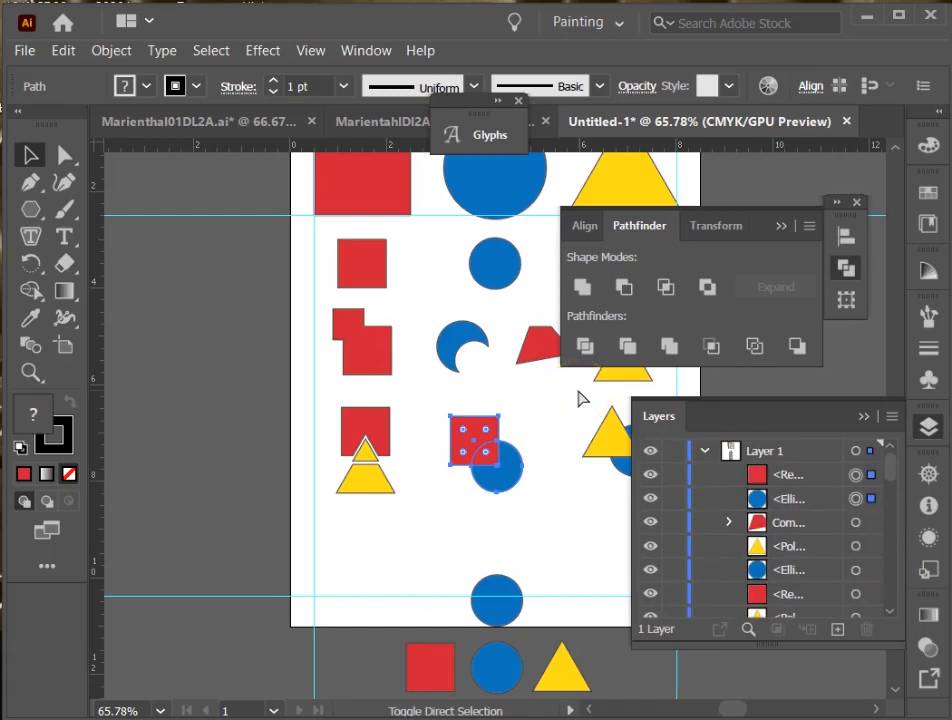
key(v)
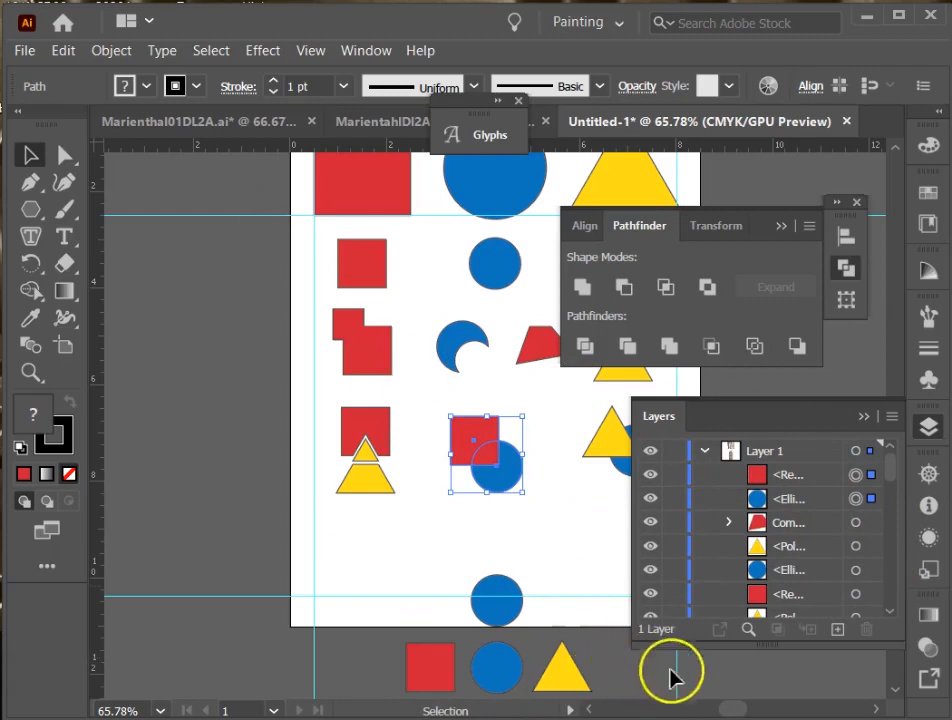
Step: Apply the Pathfinder Trim operation to the overlapping red square and blue circle
click(736, 711)
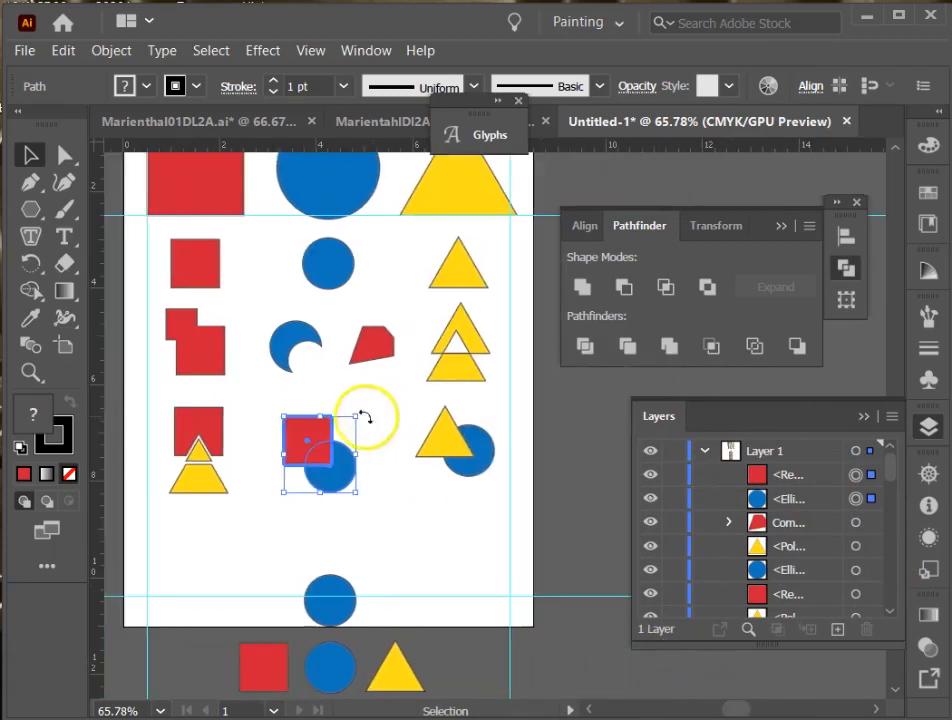
click(393, 481)
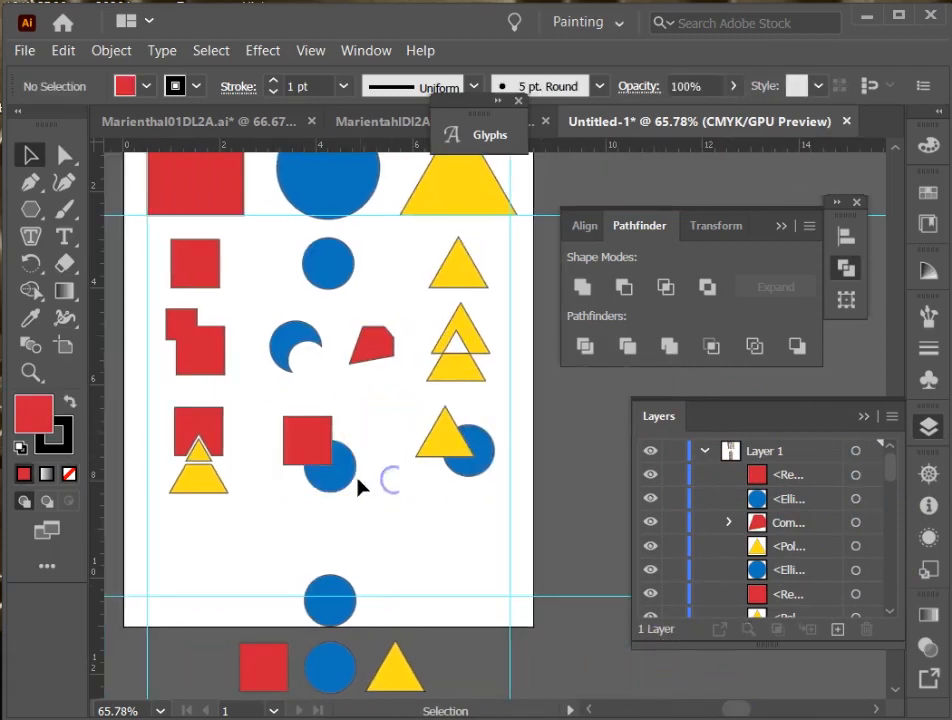
click(298, 439)
click(354, 412)
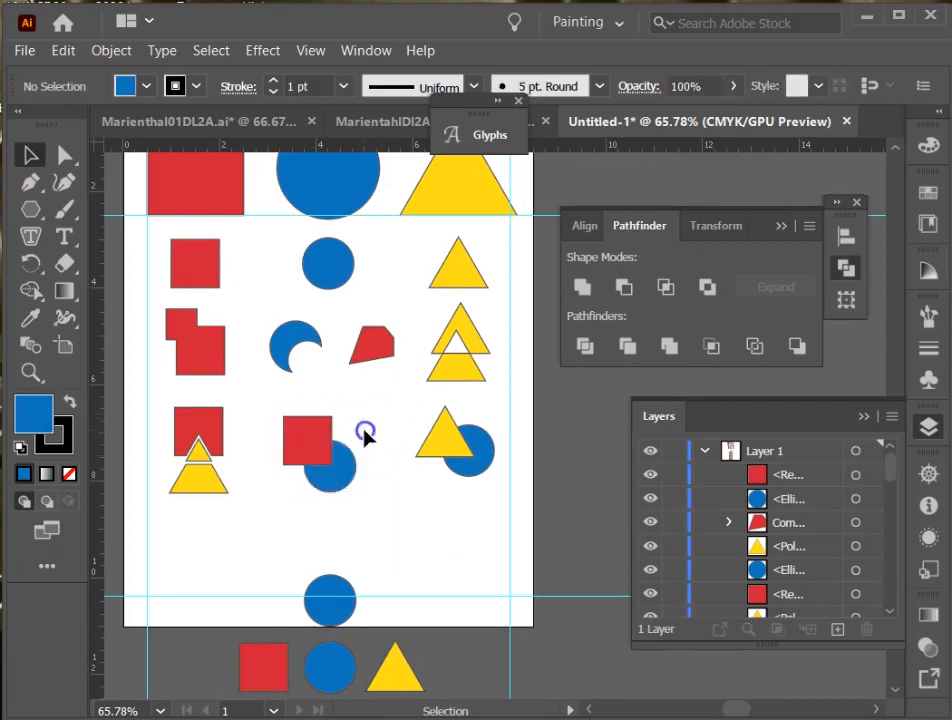
drag(364, 431, 313, 485)
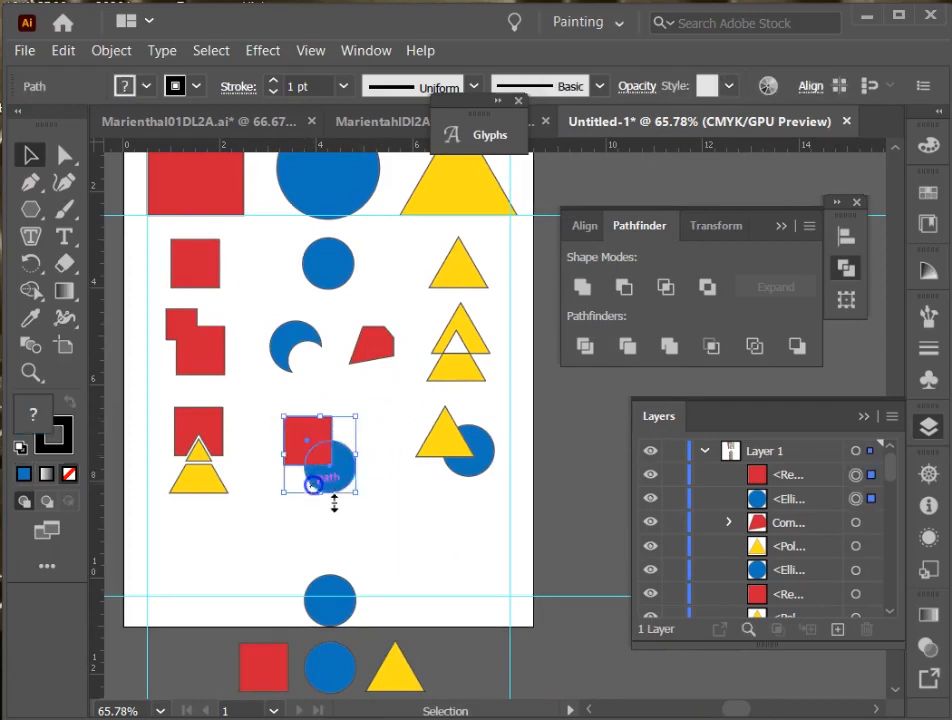
click(628, 347)
Step: Select the trimmed square-and-circle group and widen the layer list to show full object names
click(391, 536)
click(313, 455)
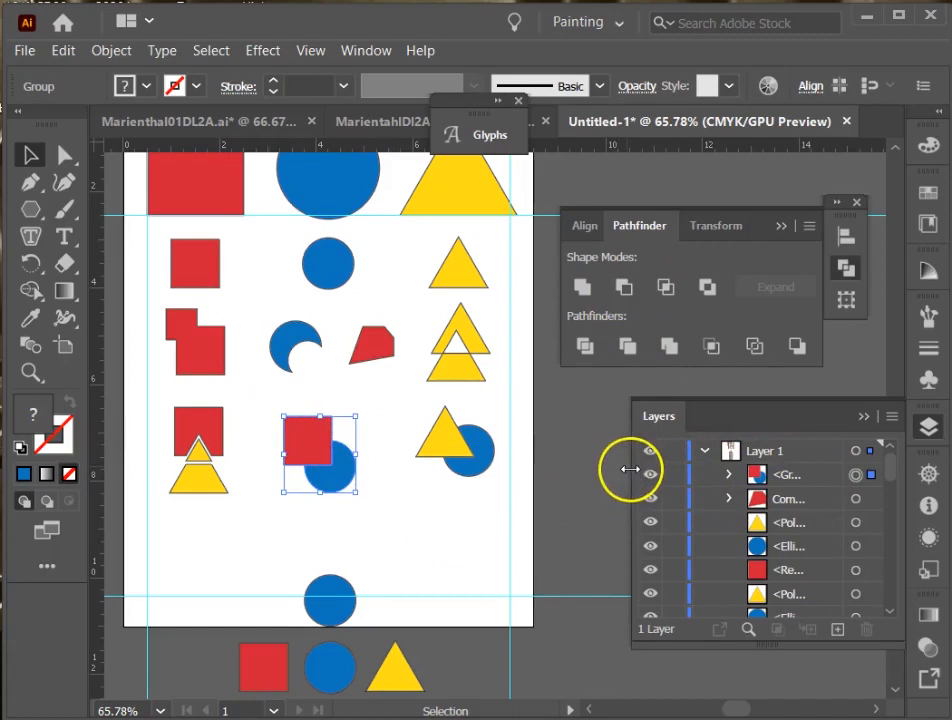
drag(632, 465, 482, 521)
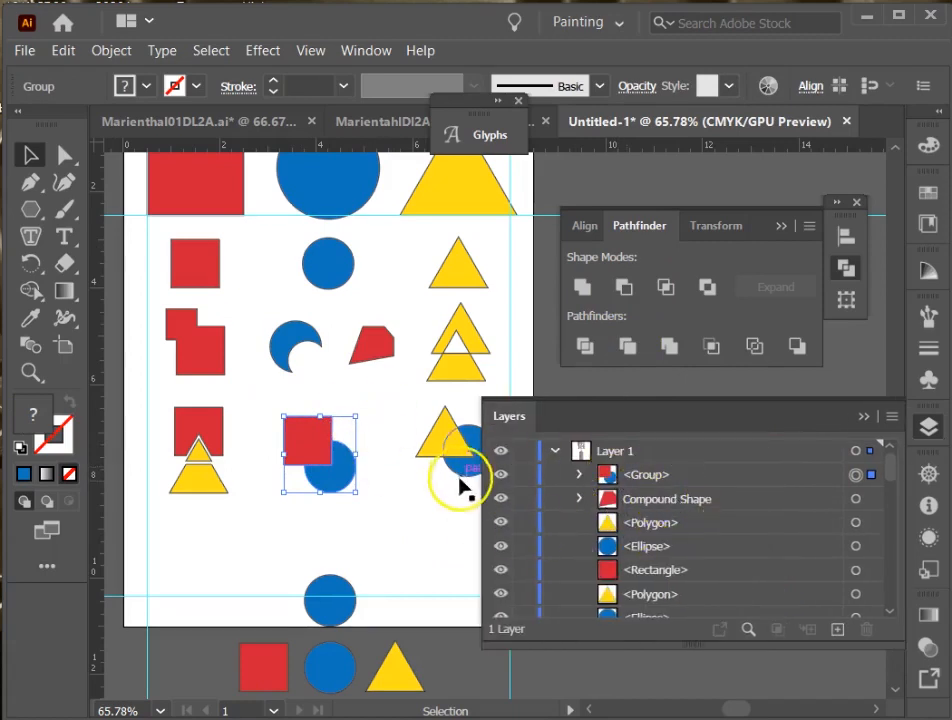
Step: Expand the trimmed square-and-circle group in the layer list and select its blue path
click(870, 500)
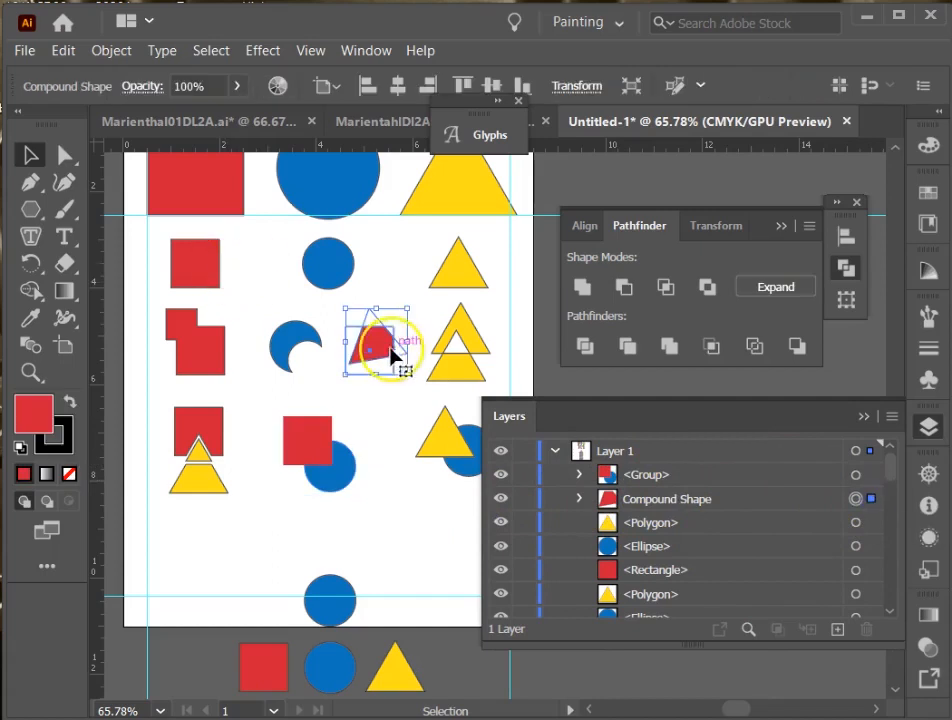
click(868, 522)
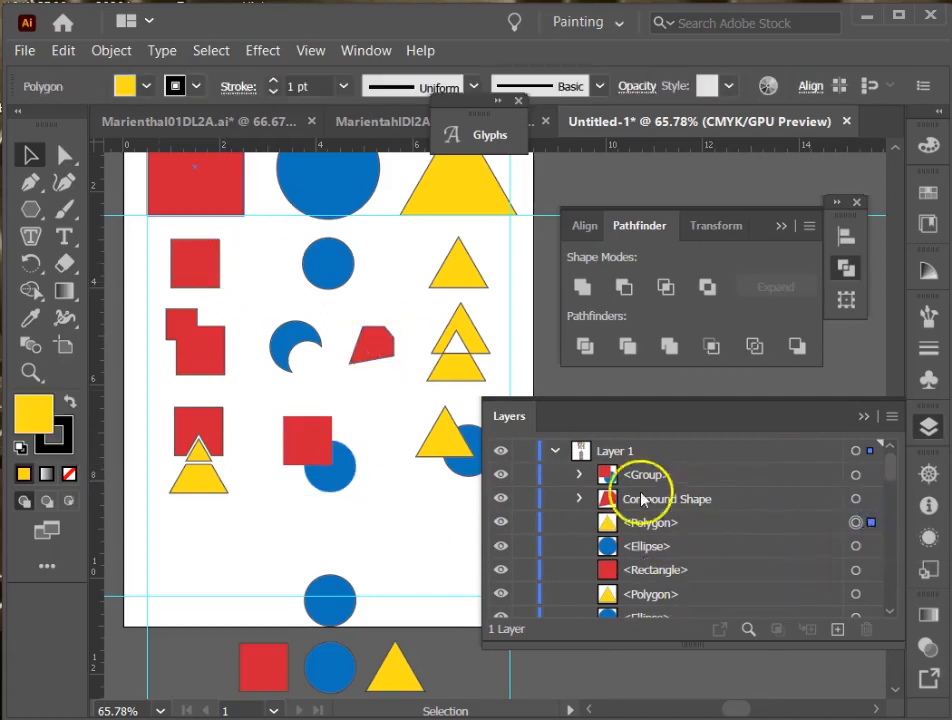
click(860, 477)
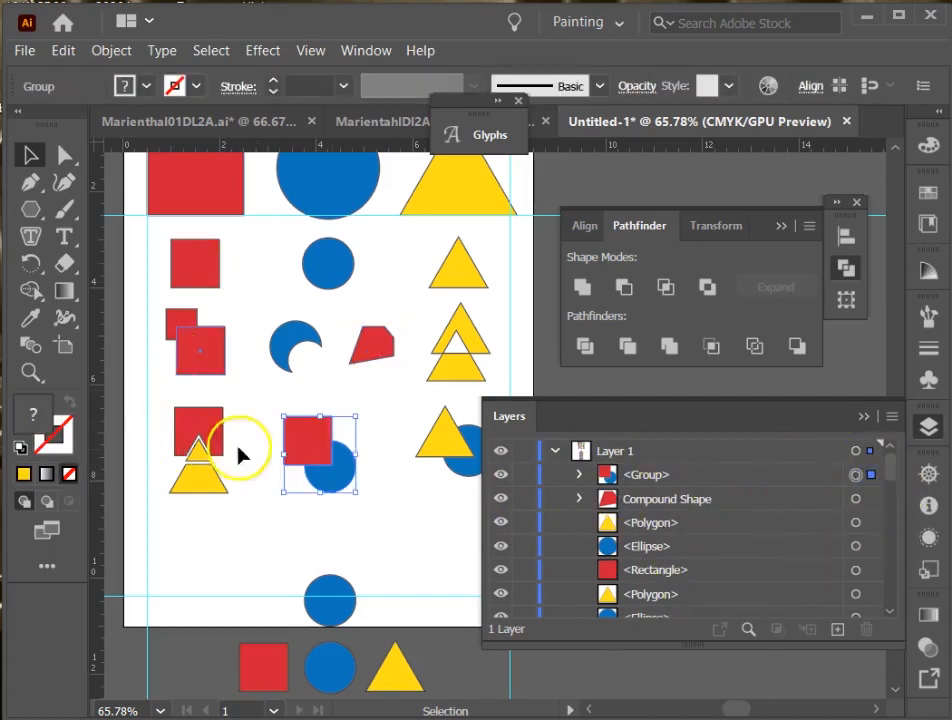
click(579, 474)
click(871, 523)
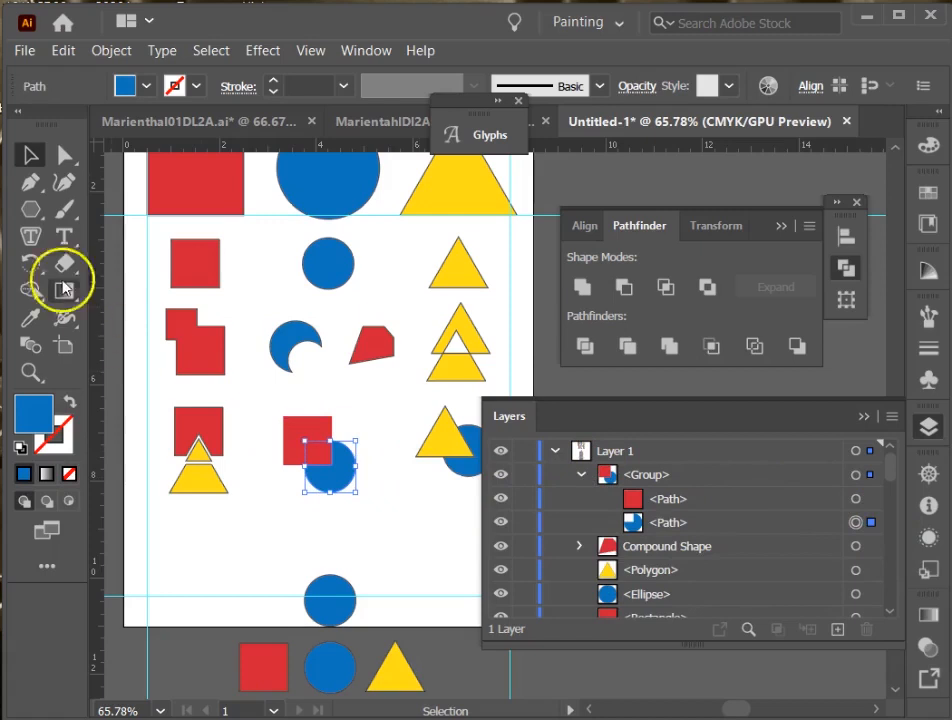
Step: Move the trimmed red square off the blue circle with Direct Selection and undo the move
click(64, 156)
click(279, 459)
click(306, 442)
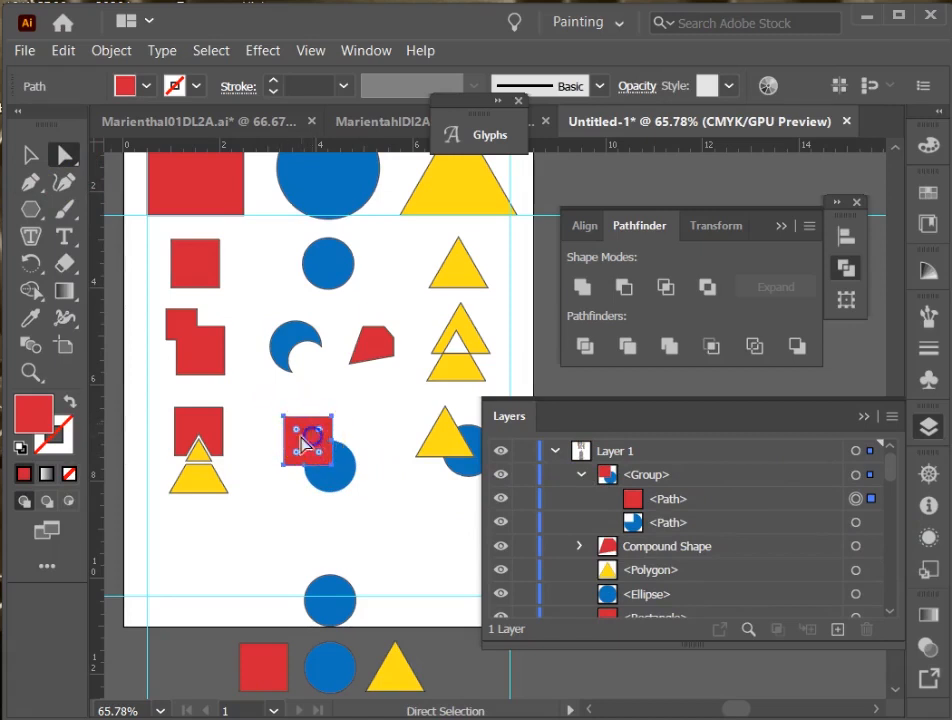
drag(312, 442, 290, 420)
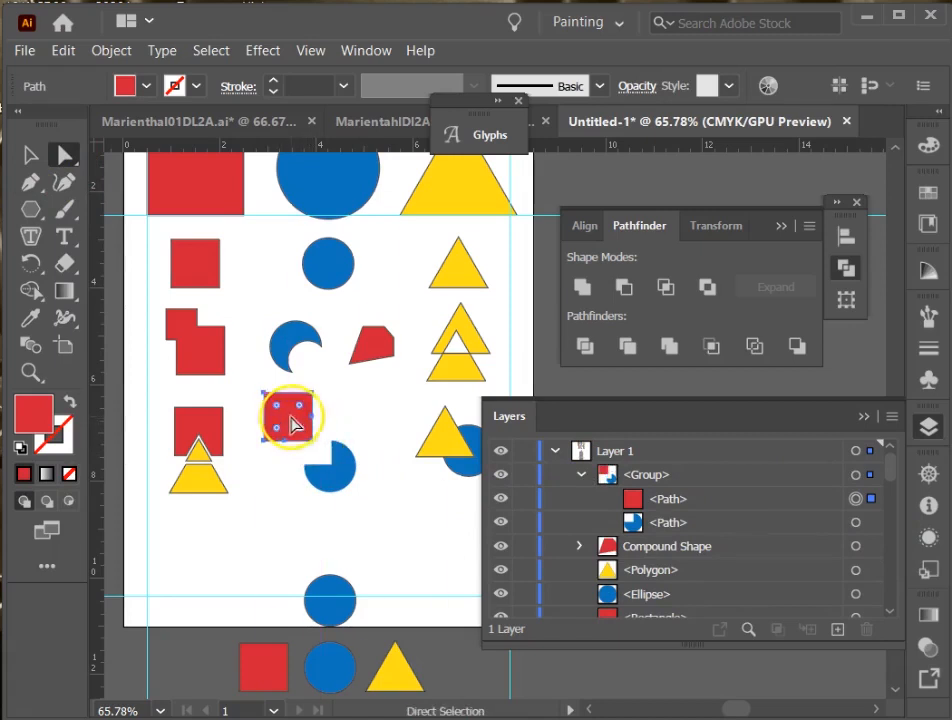
key(ctrl+z)
Step: Isolate the trimmed group and move its cut blue circle slightly down and to the right
click(30, 155)
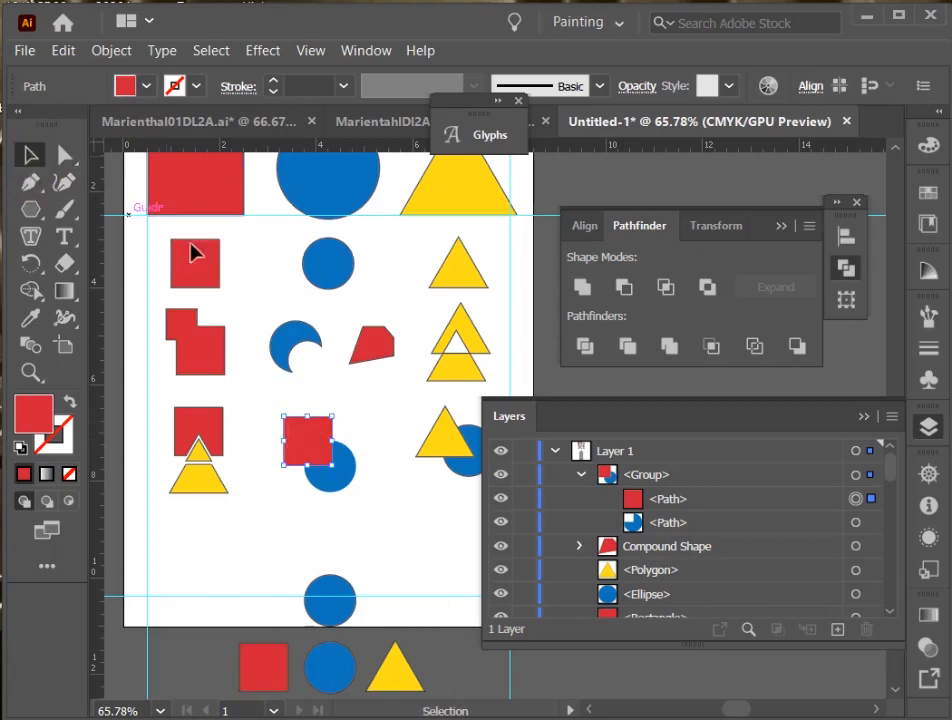
click(352, 413)
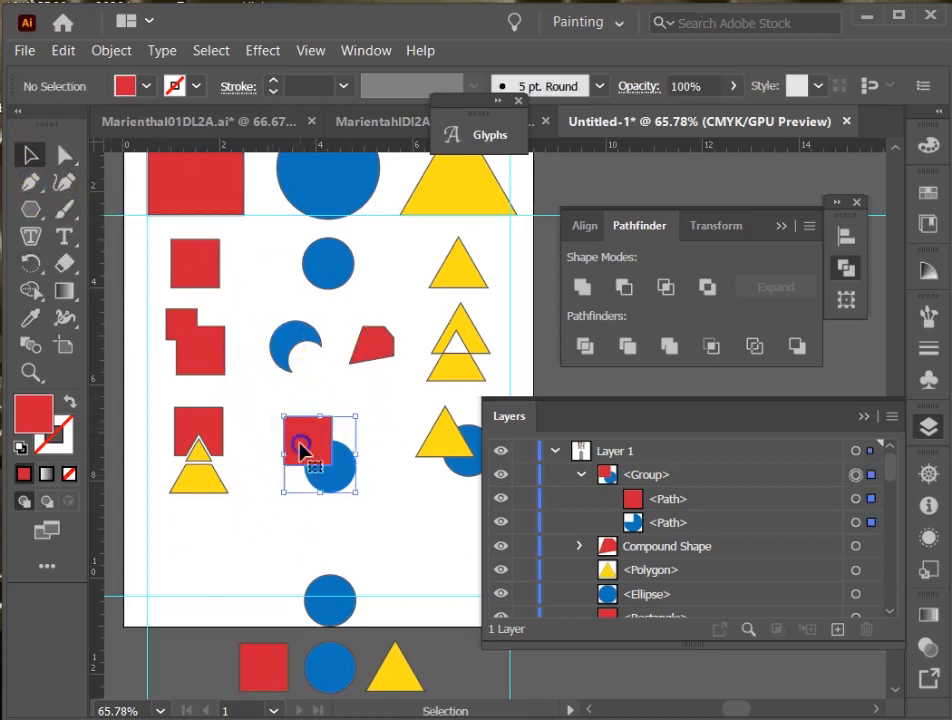
double_click(301, 451)
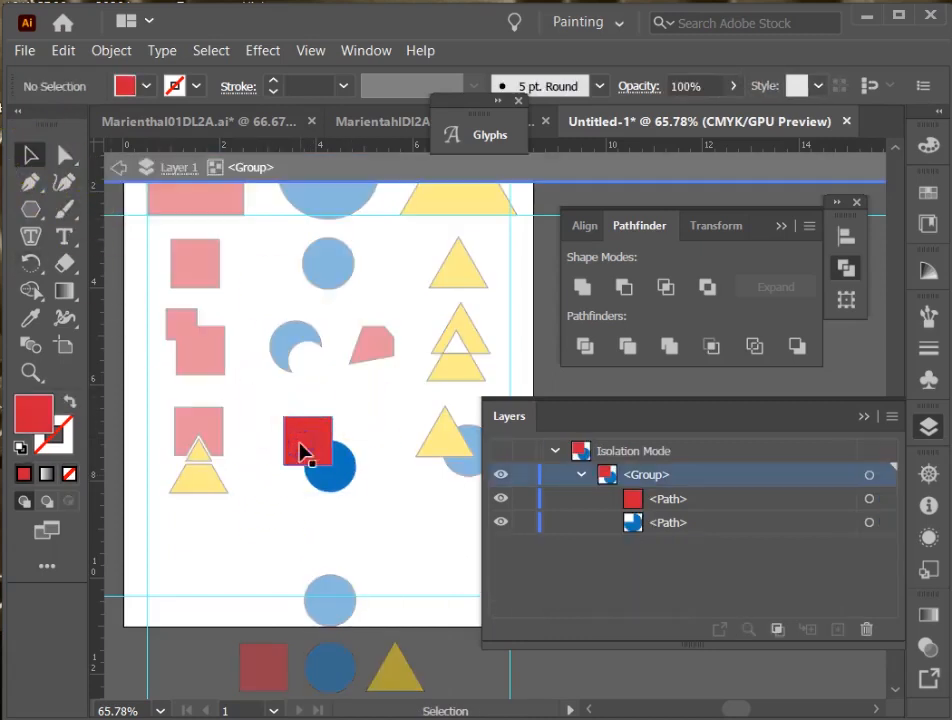
click(347, 492)
drag(323, 478, 334, 486)
Step: Nudge the red square slightly right to leave a narrow gap beside the cut circle, and exit isolation
click(305, 445)
key(Right)
key(Right)
key(Right)
key(Right)
key(Down)
key(Right)
double_click(372, 419)
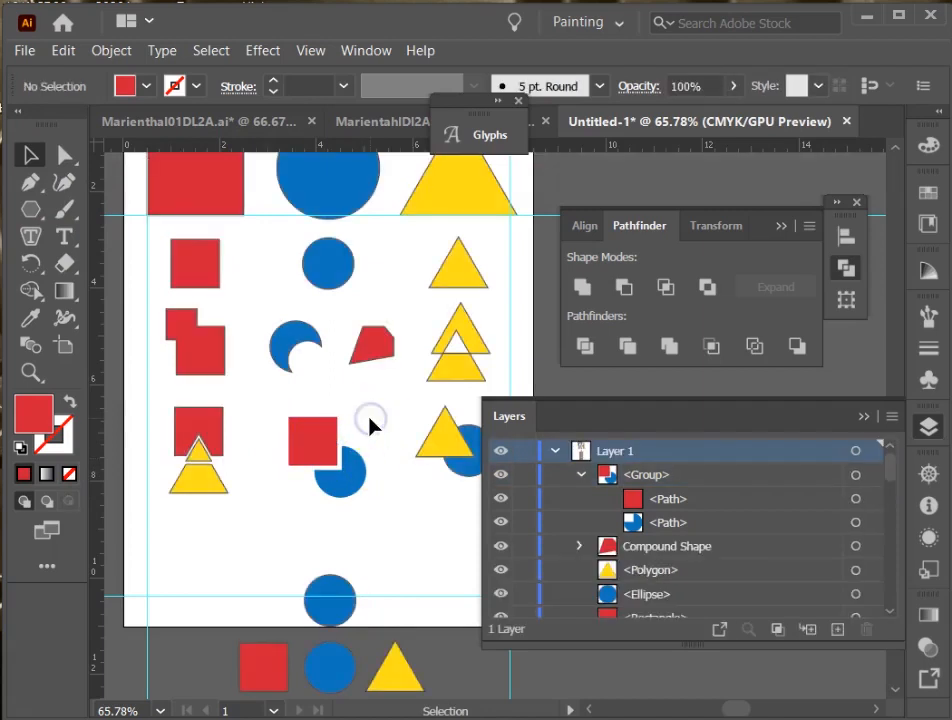
Step: Select the separated red square and cut blue circle as a group
drag(259, 446, 398, 488)
click(259, 433)
click(314, 438)
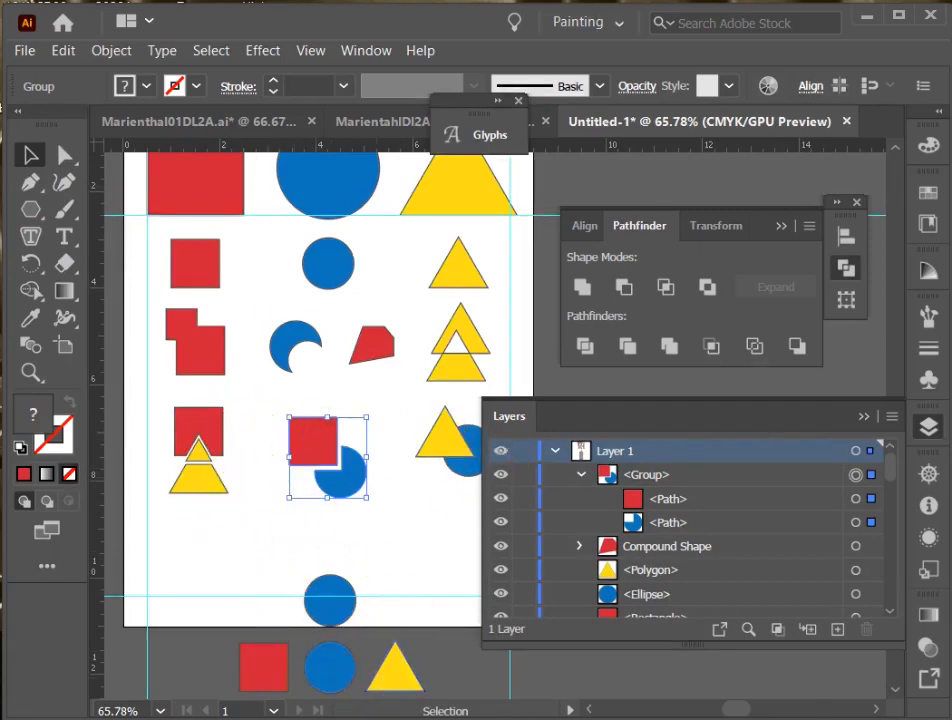
Step: Shift the blue circle behind the yellow triangle slightly lower, and apply Pathfinder Merge to both shapes
scroll(389, 440, right, 2)
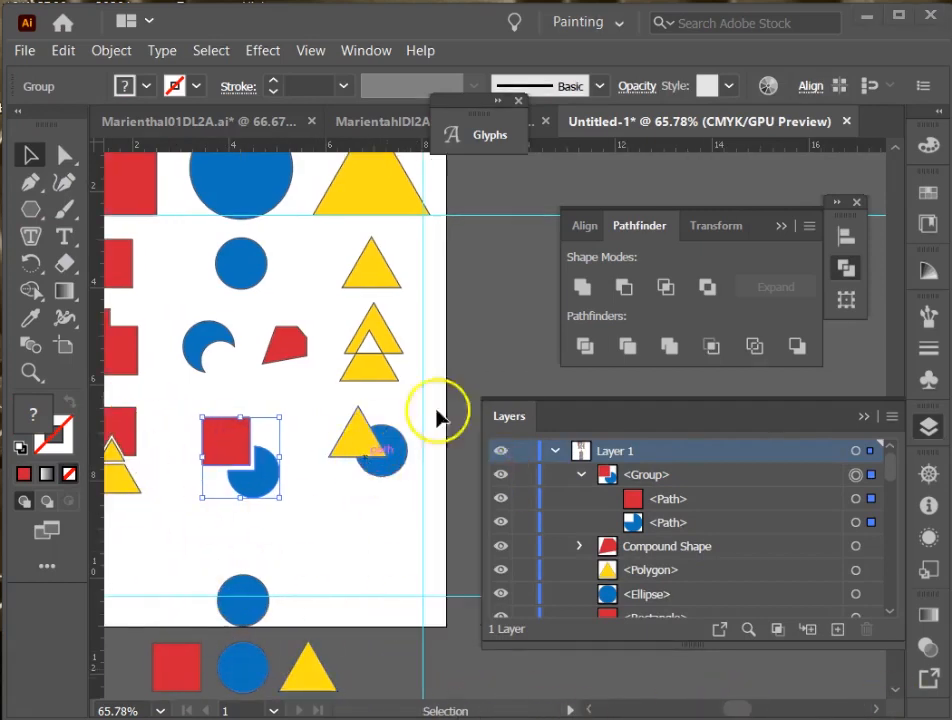
click(669, 346)
click(357, 548)
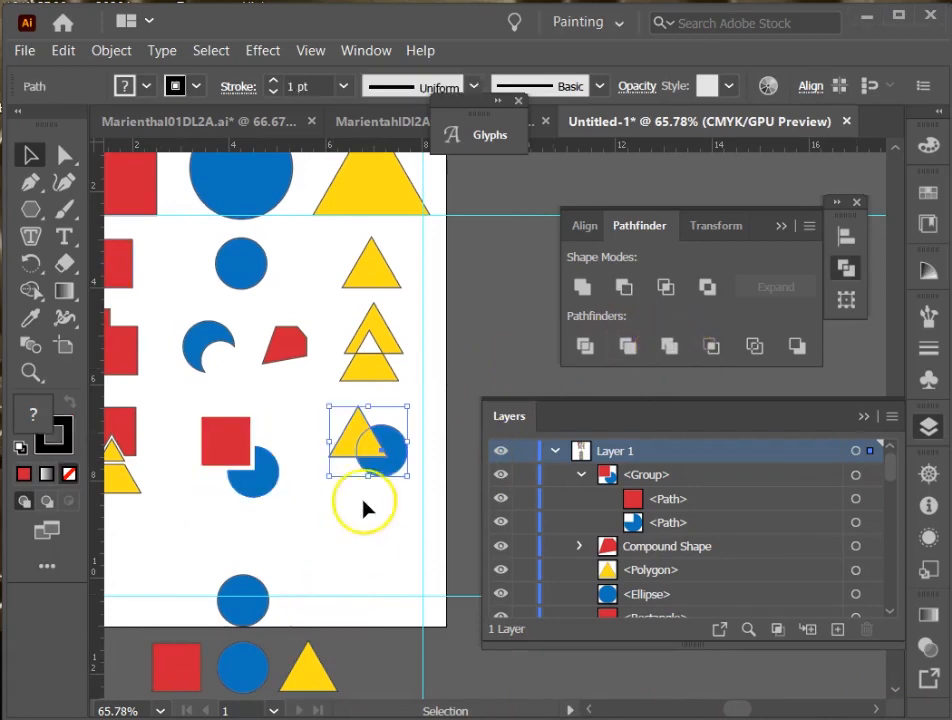
click(376, 470)
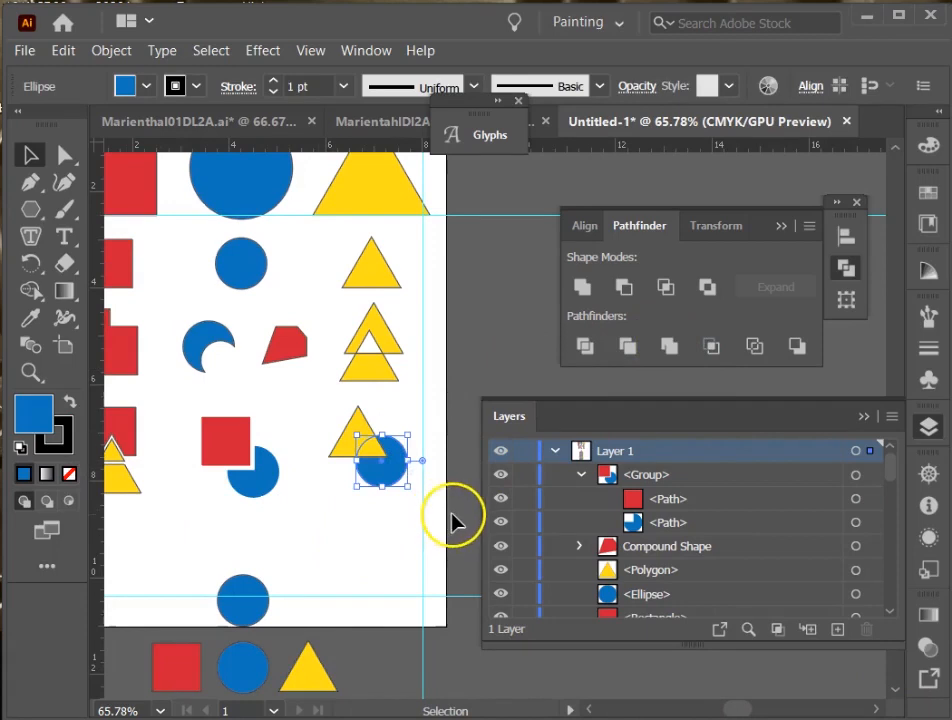
drag(304, 416, 463, 500)
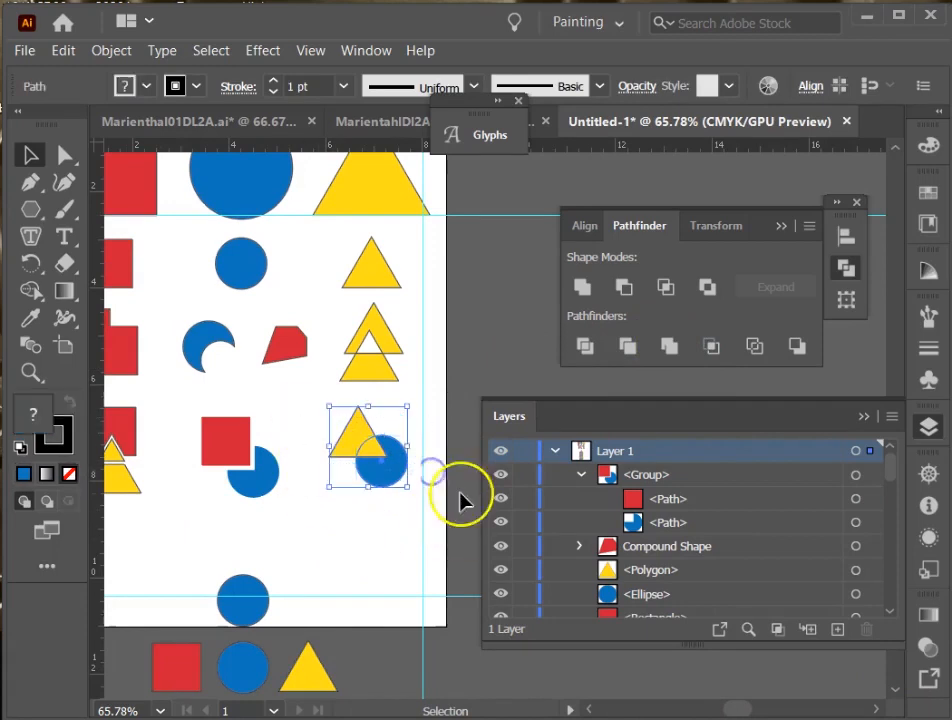
click(669, 345)
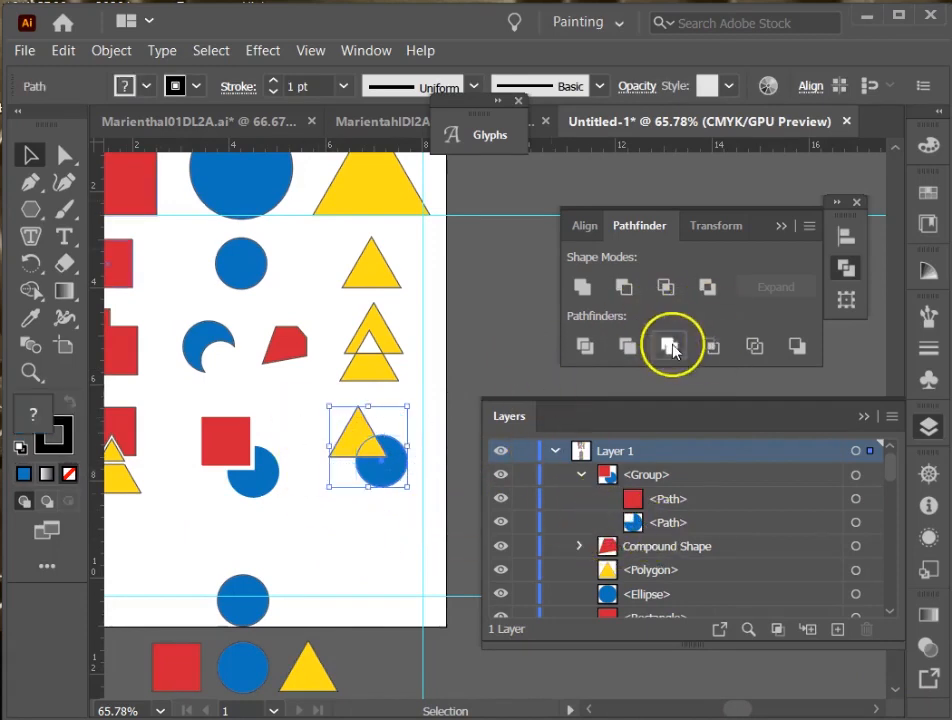
Step: Isolate the merged group, move the triangle off the circle to reveal the cut, undo it and exit isolation
click(353, 565)
click(357, 443)
double_click(357, 443)
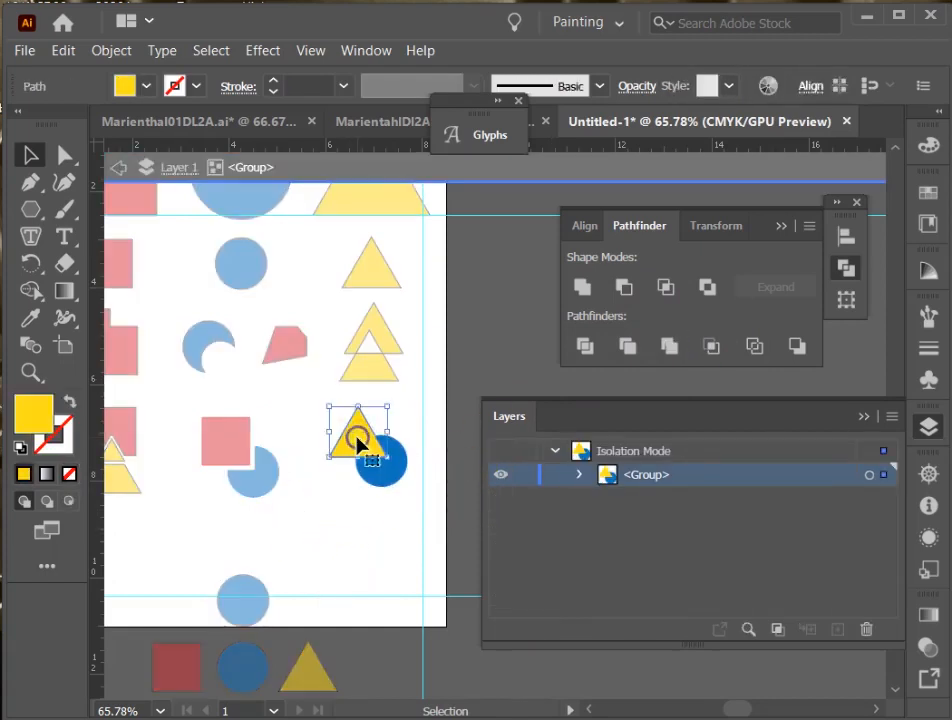
click(357, 514)
drag(351, 440, 340, 437)
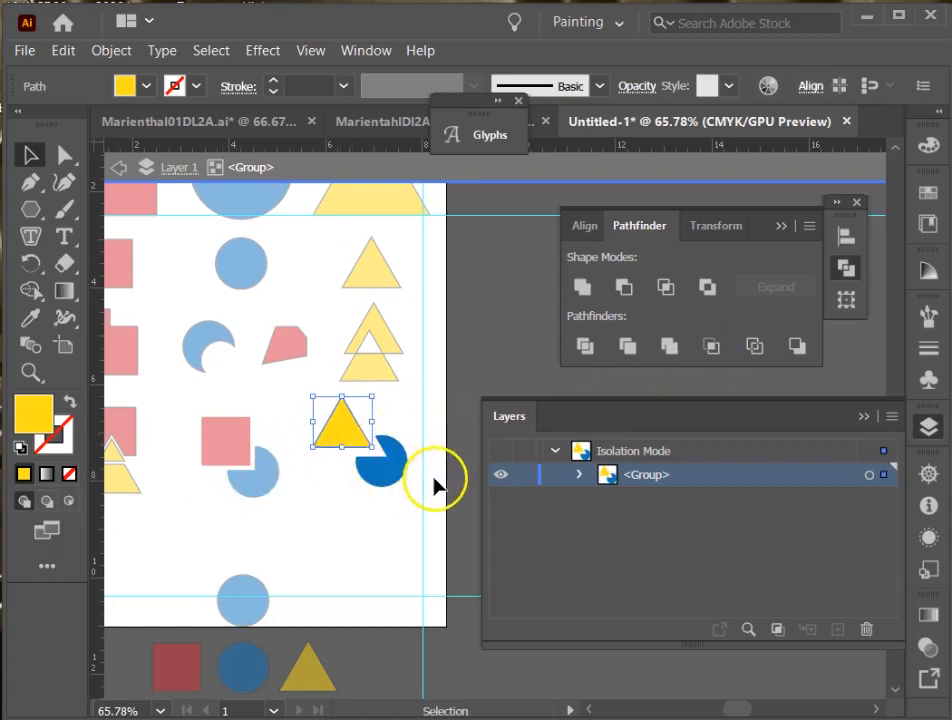
double_click(343, 490)
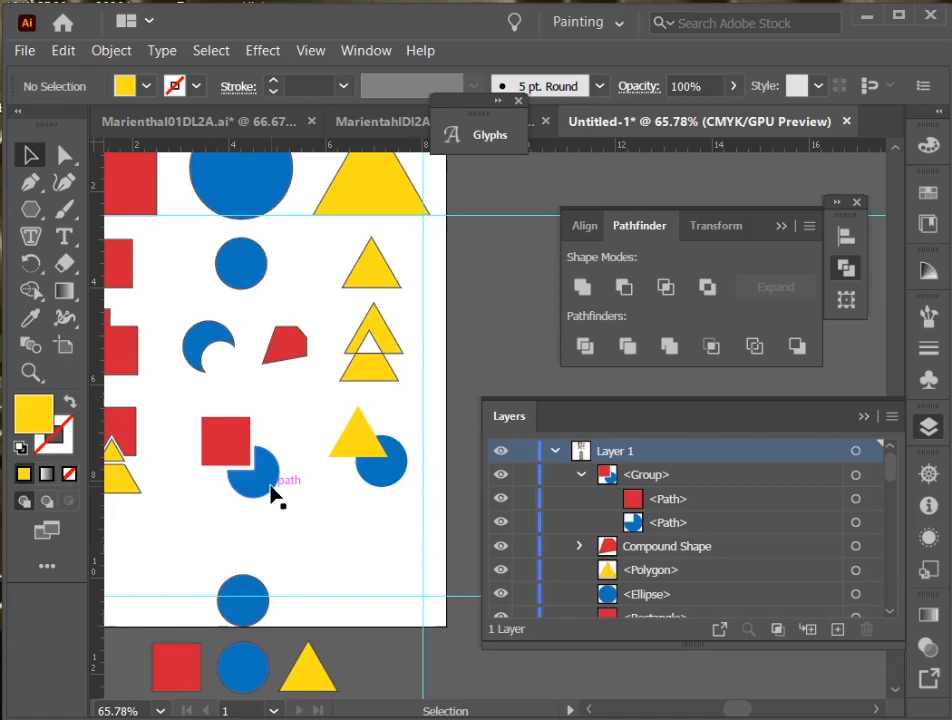
Step: Compare the artwork with the labelled examples in the finished reference document, and return to the Untitled-1 drawing
mouse_move(275, 498)
mouse_down()
mouse_move(272, 506)
mouse_move(313, 519)
mouse_move(319, 404)
mouse_move(314, 448)
mouse_move(329, 457)
mouse_move(298, 410)
mouse_move(334, 438)
mouse_move(313, 509)
mouse_up()
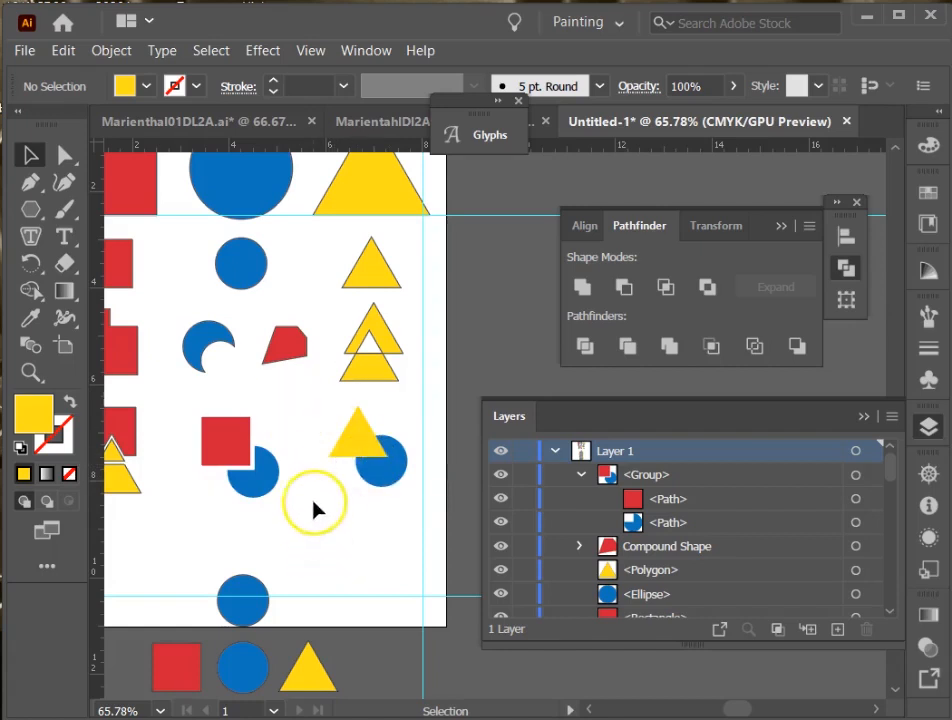
click(376, 487)
key(ctrl+0)
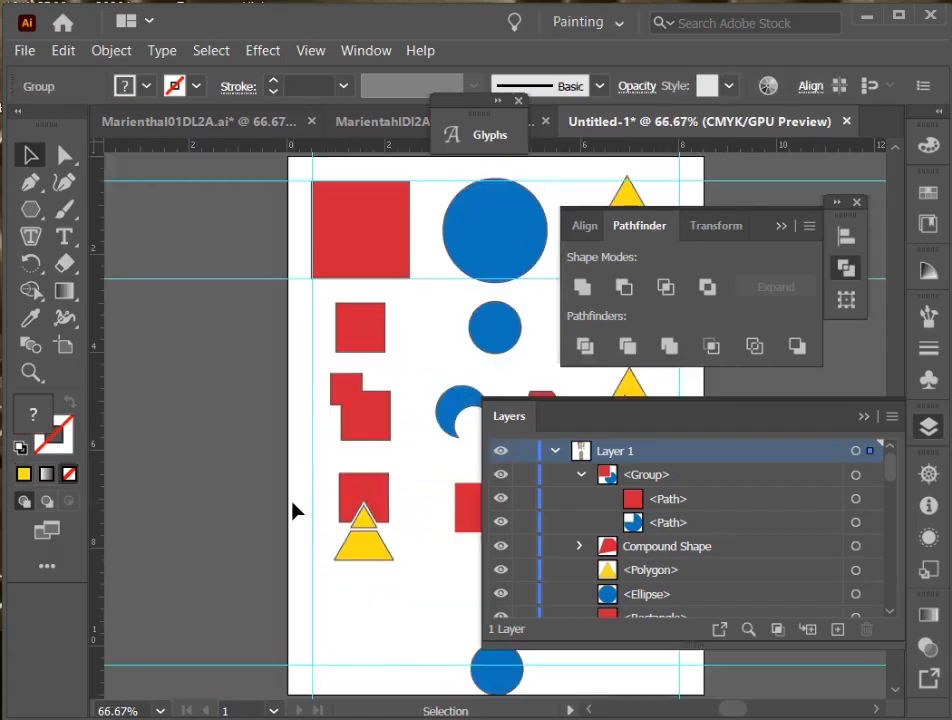
click(876, 709)
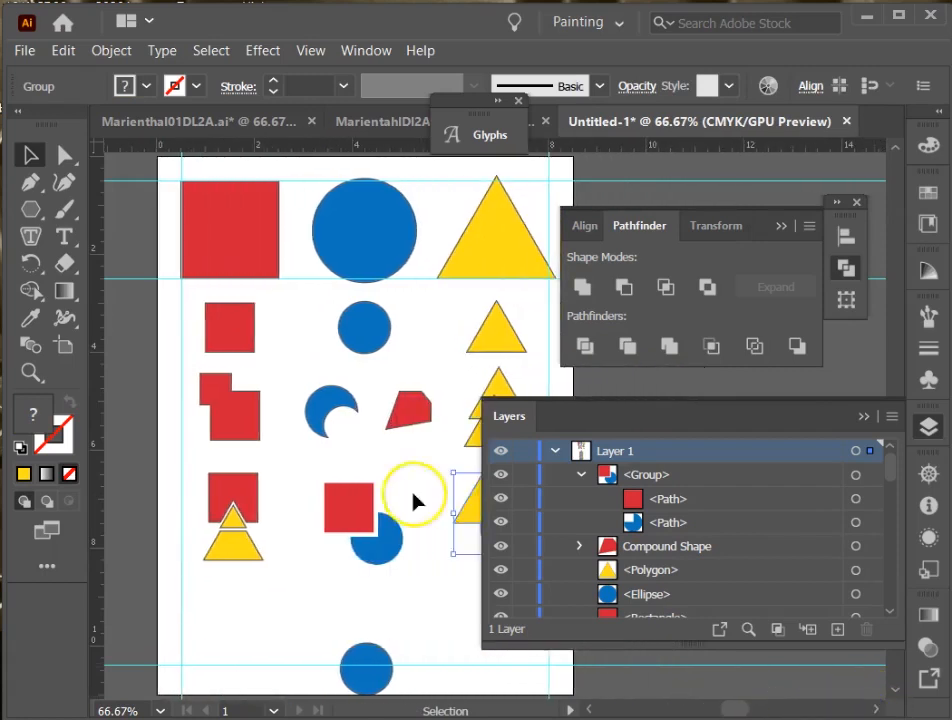
scroll(212, 319, down, 5)
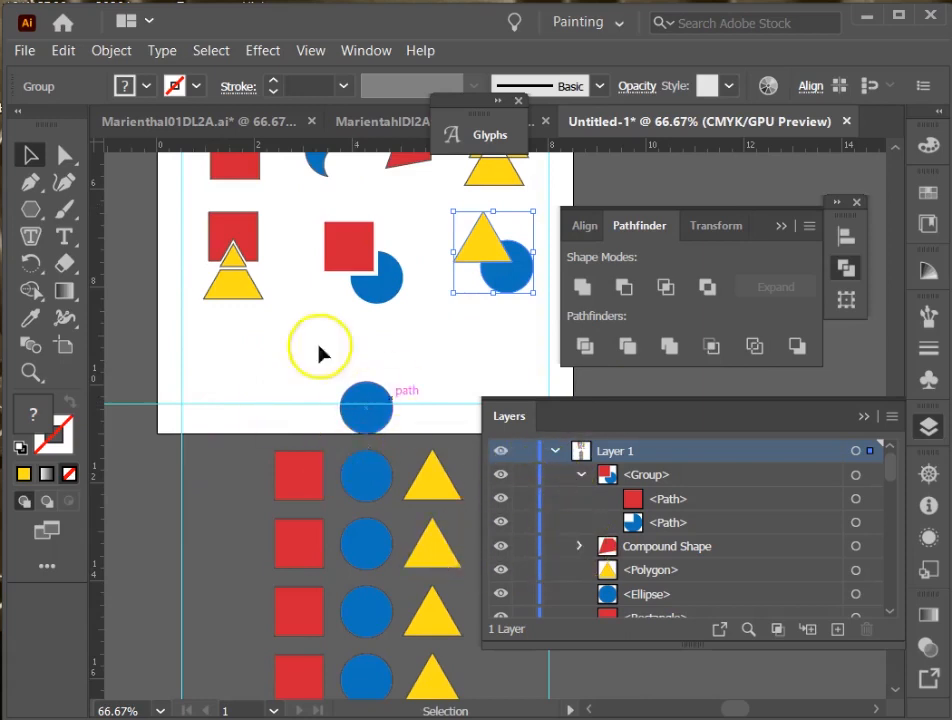
click(153, 123)
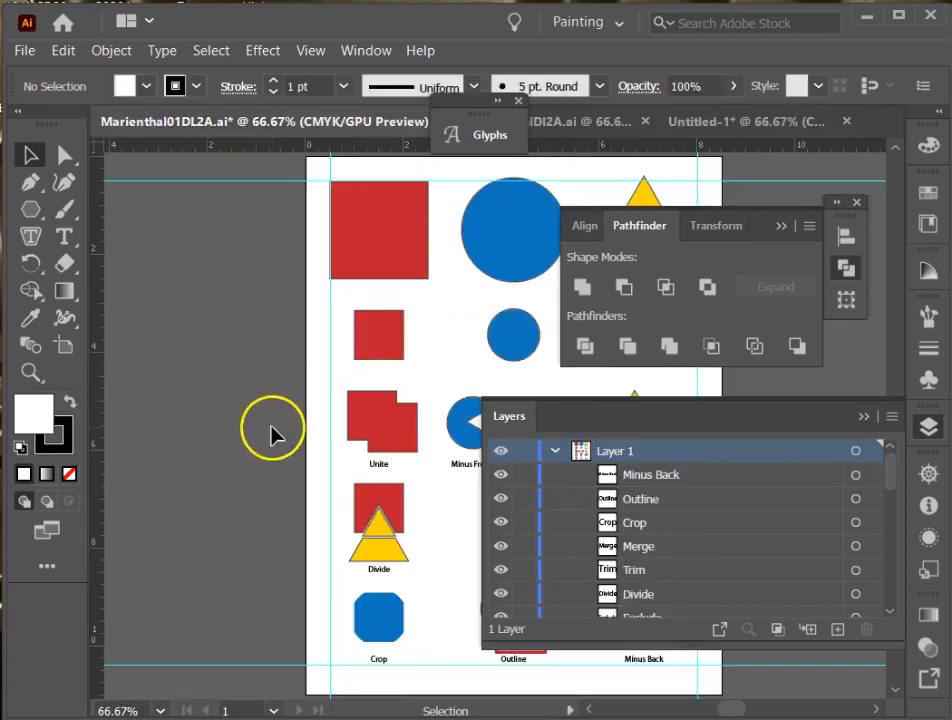
click(750, 123)
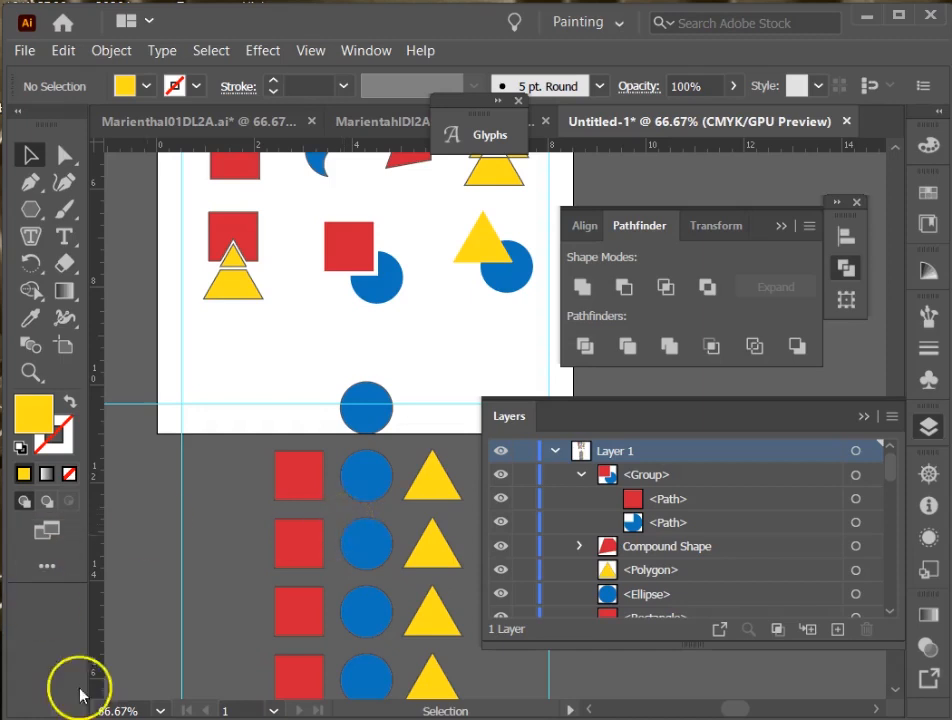
Step: Place a red square over a blue circle below the divided square and triangle, and enlarge the circle slightly
drag(283, 454, 227, 358)
drag(359, 395, 224, 360)
mouse_move(230, 370)
mouse_down()
mouse_move(240, 397)
mouse_move(236, 374)
mouse_move(200, 333)
mouse_move(244, 372)
mouse_move(219, 370)
mouse_move(230, 388)
mouse_up()
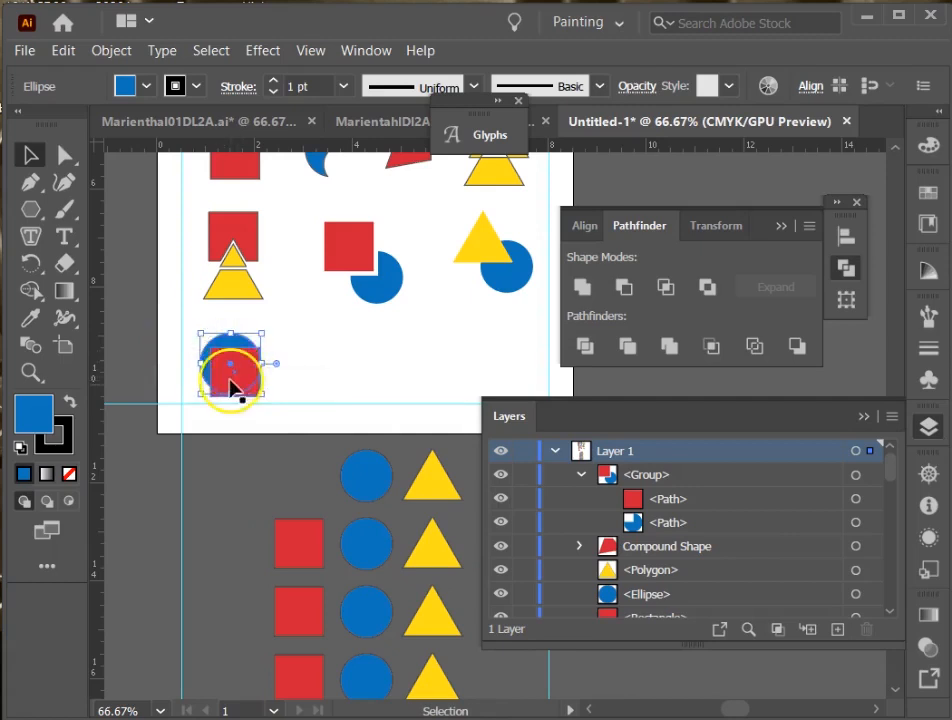
Step: Align the new red square and enlarged blue circle to each other's horizontal and vertical centres
shift+click(240, 378)
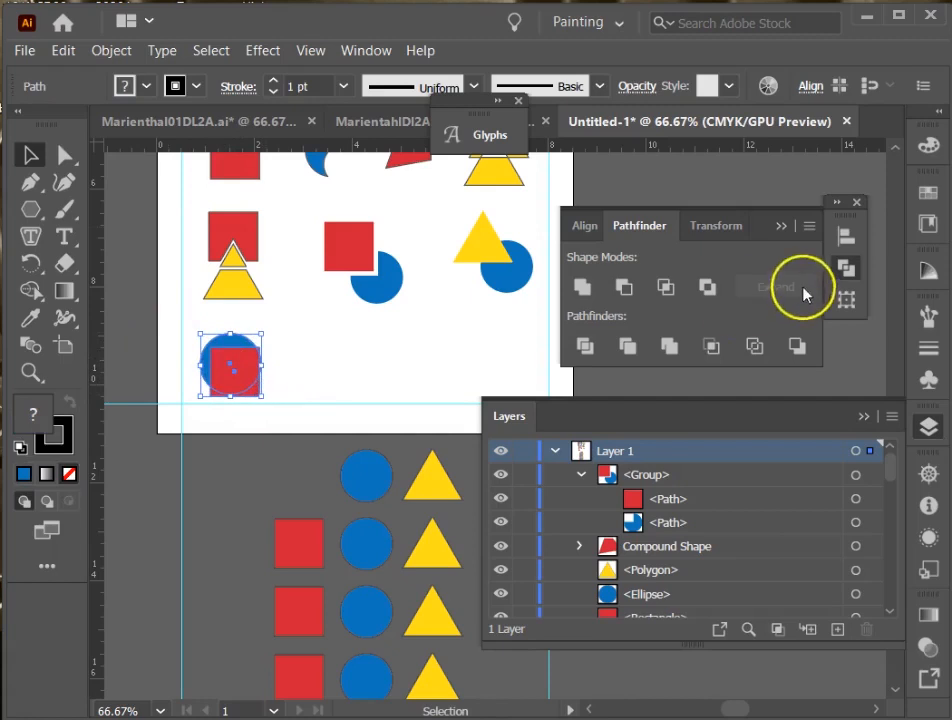
click(846, 238)
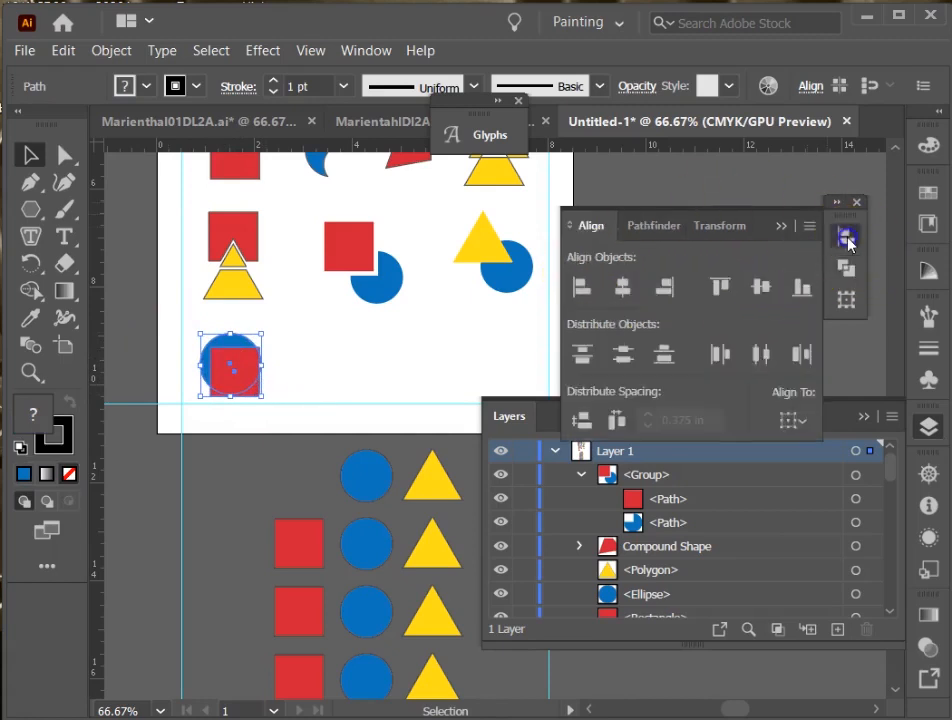
click(788, 420)
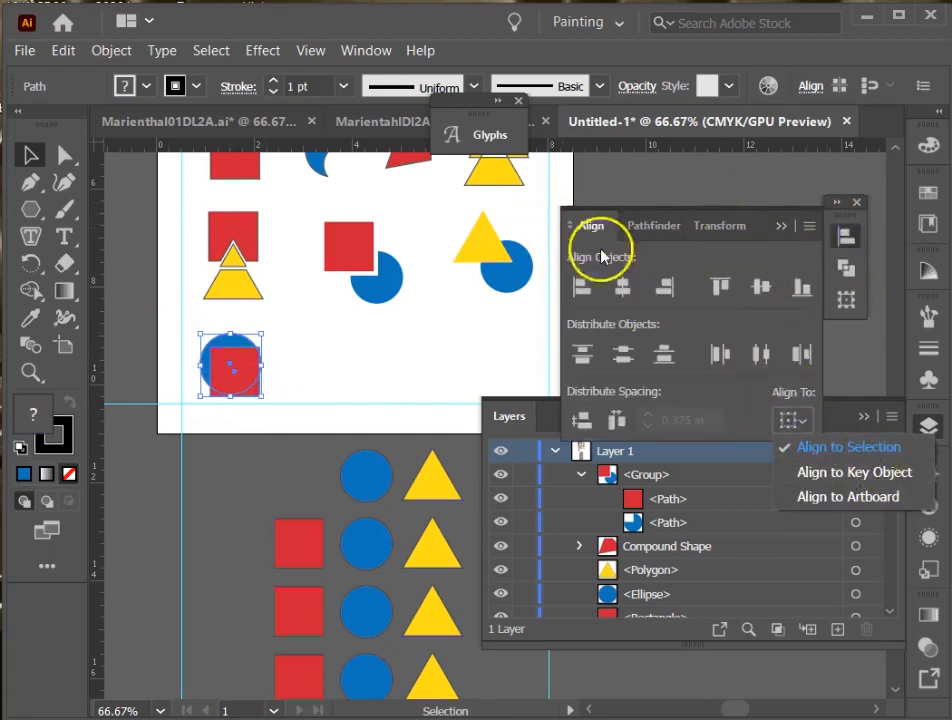
click(622, 287)
click(761, 287)
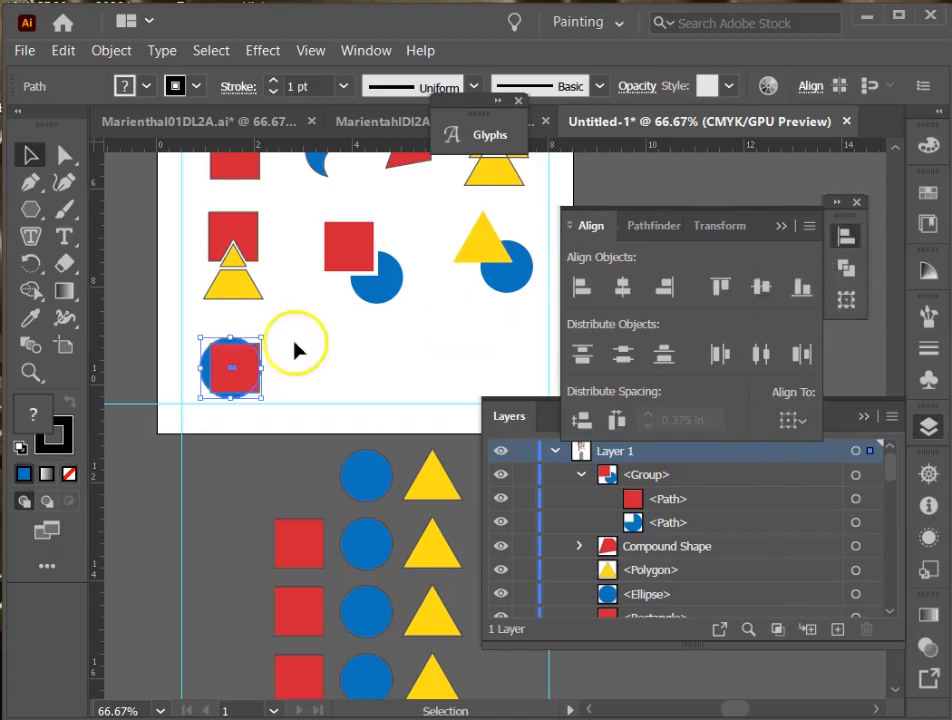
click(780, 284)
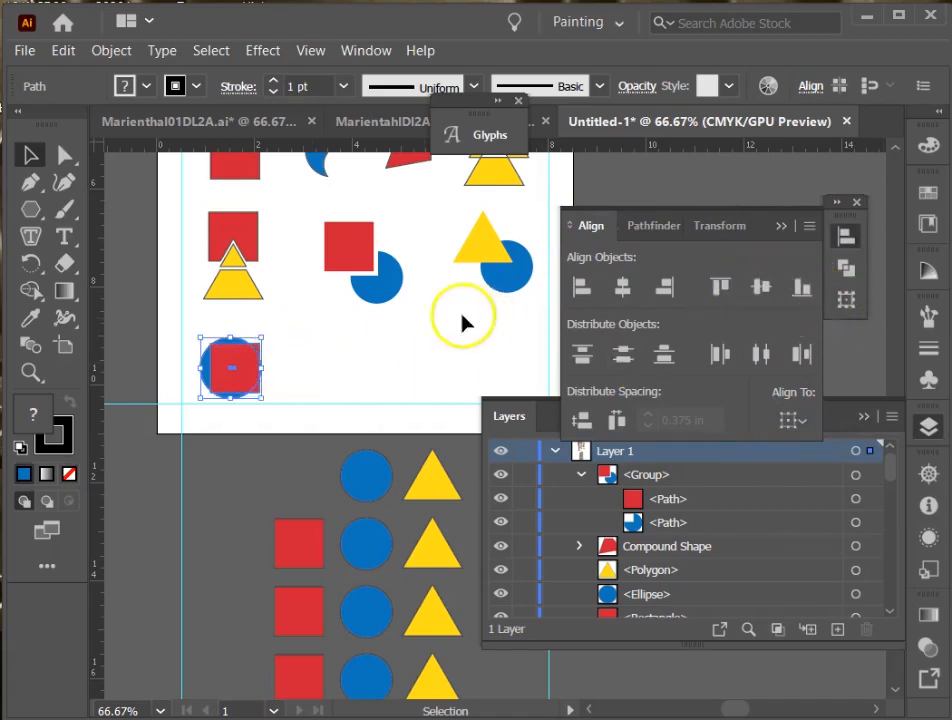
click(206, 340)
click(253, 376)
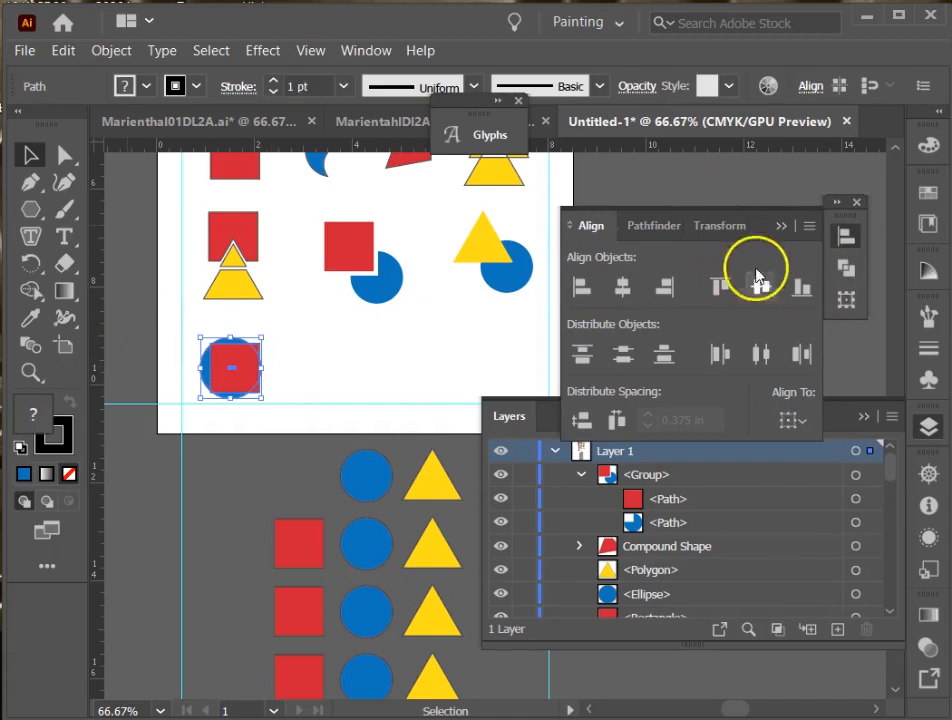
click(622, 284)
click(303, 370)
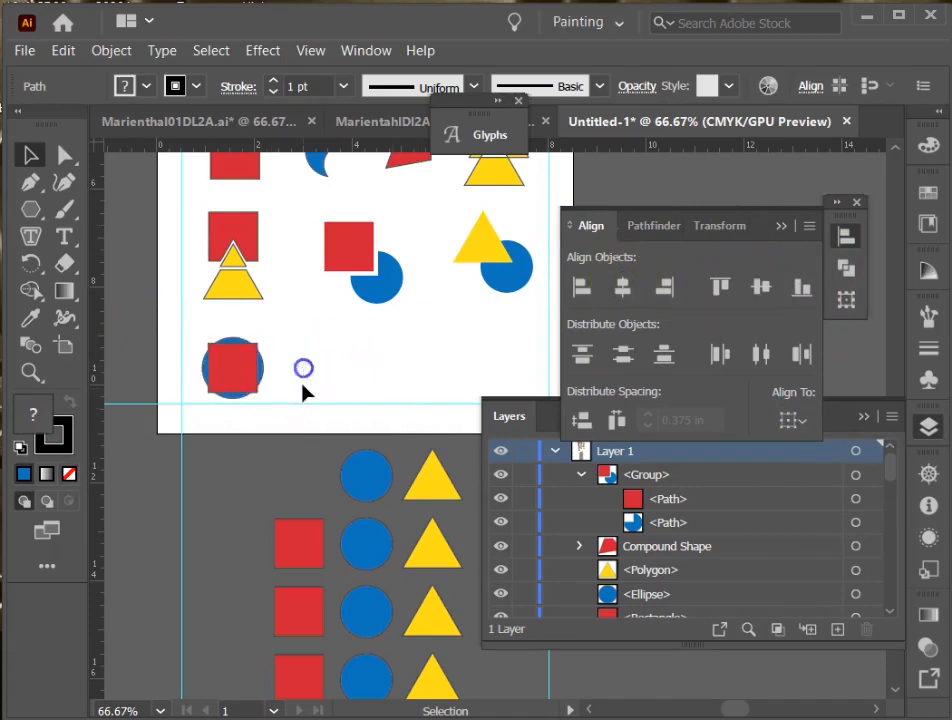
Step: Try the Crop pathfinder on the aligned red square and blue circle, and undo it
click(214, 356)
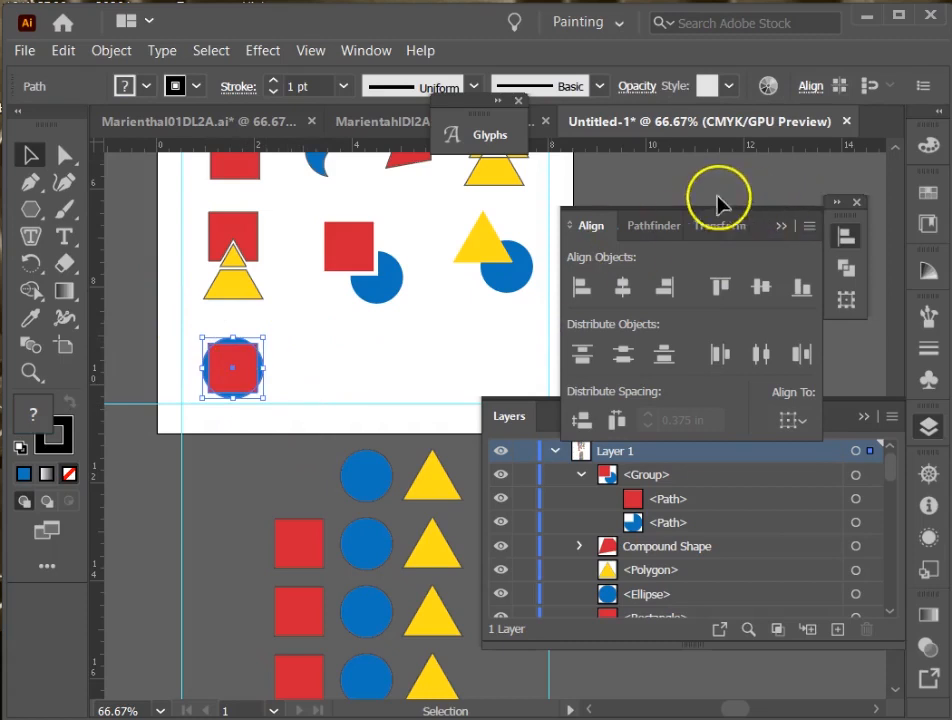
click(654, 225)
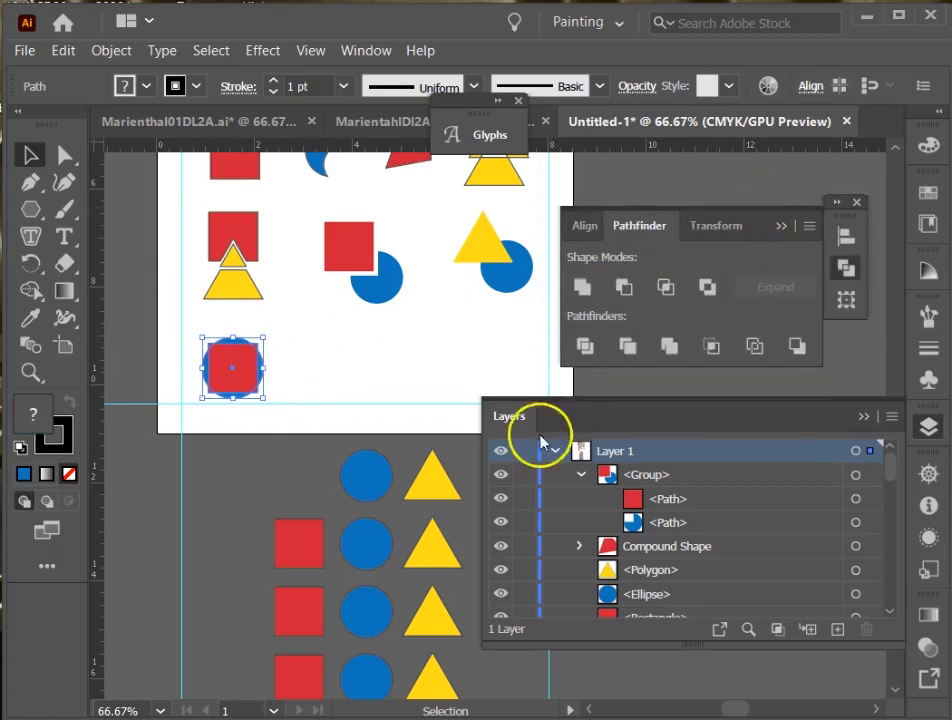
click(709, 350)
click(355, 368)
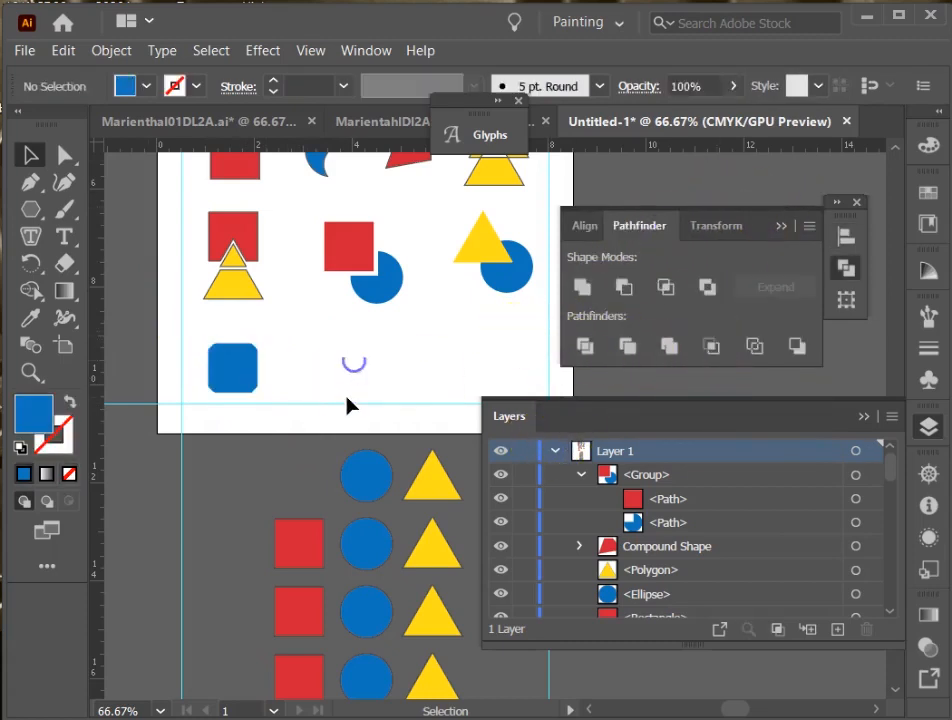
key(ctrl+z)
Step: Arrange the blue circle in front of the red square and apply the Merge pathfinder to both
click(327, 400)
ctrl+click(225, 383)
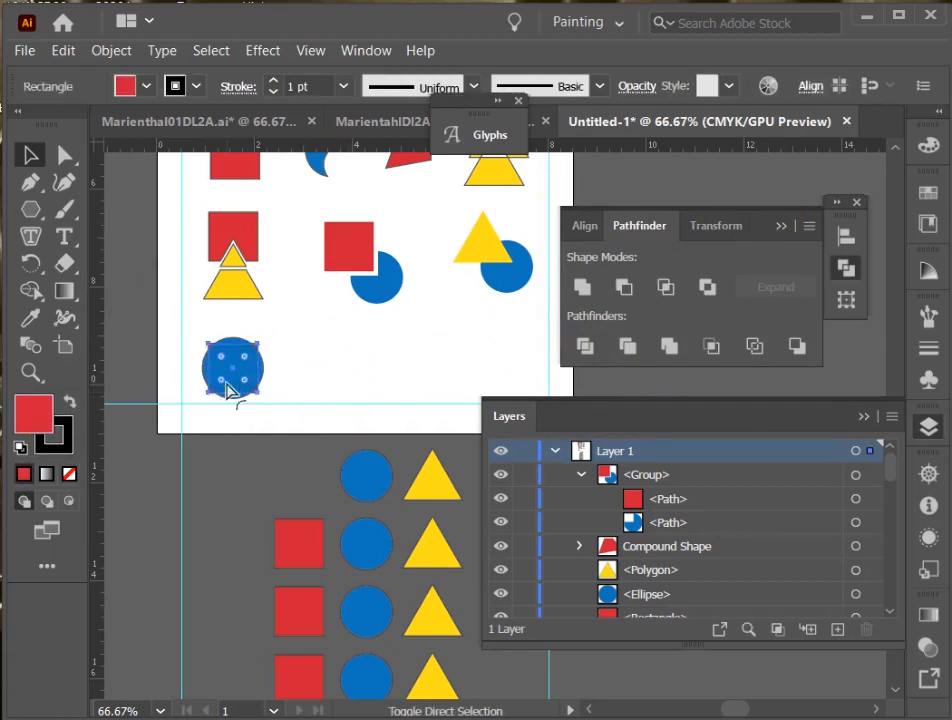
click(236, 370)
drag(188, 329, 350, 440)
key(ctrl+shift+bracketright)
scroll(360, 400, up, 1)
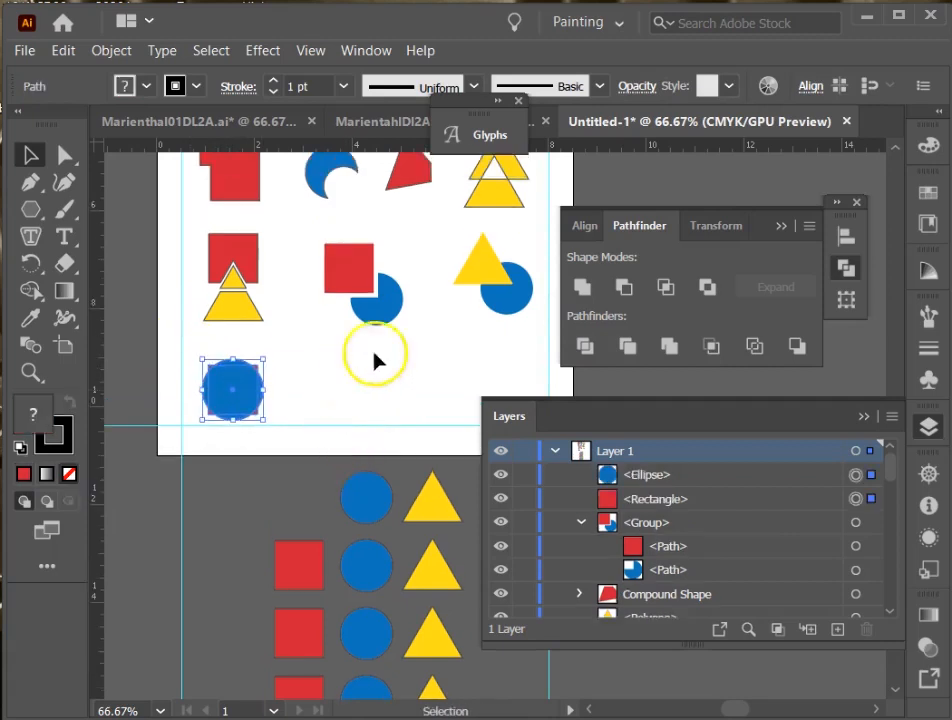
click(669, 347)
click(412, 441)
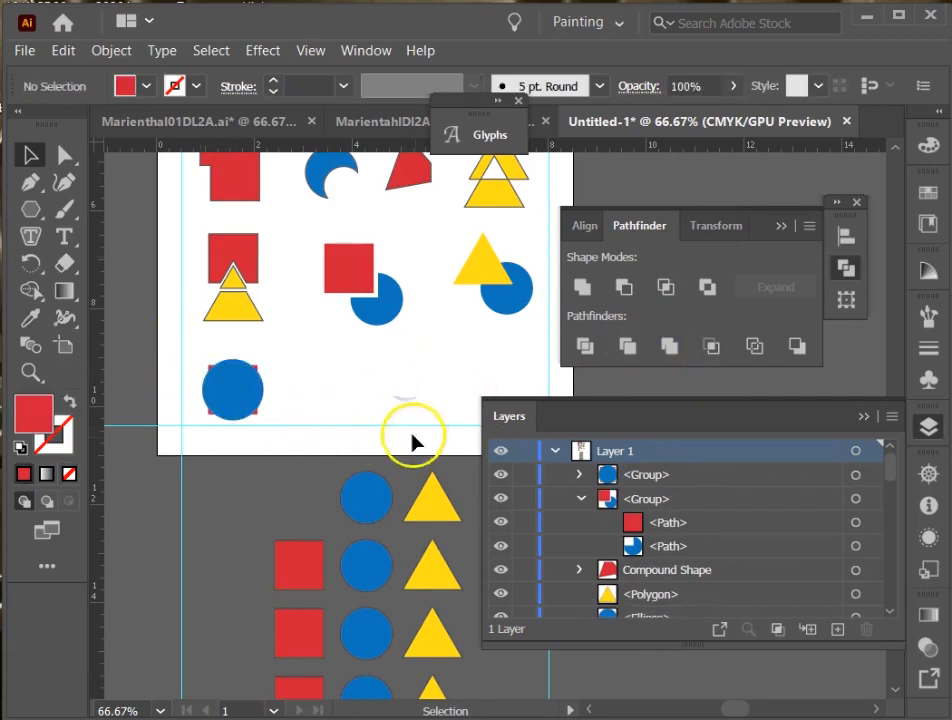
Step: Isolate the merged group, move the blue circle off the red corner pieces to examine the cut, and undo the move
drag(221, 404, 303, 408)
double_click(244, 408)
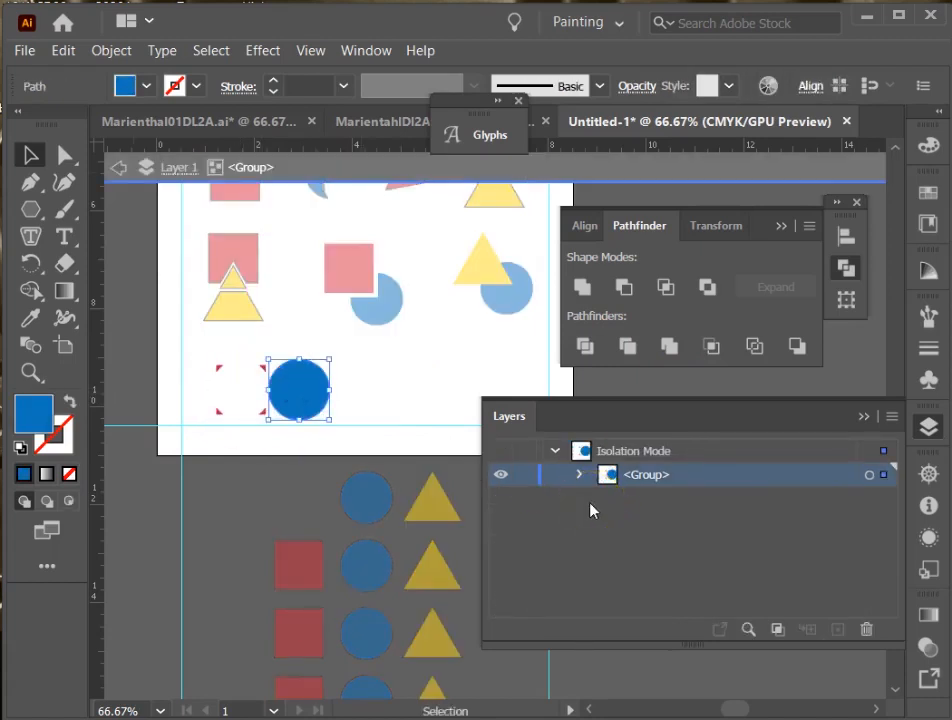
key(ctrl+equal)
key(ctrl+equal)
key(ctrl+equal)
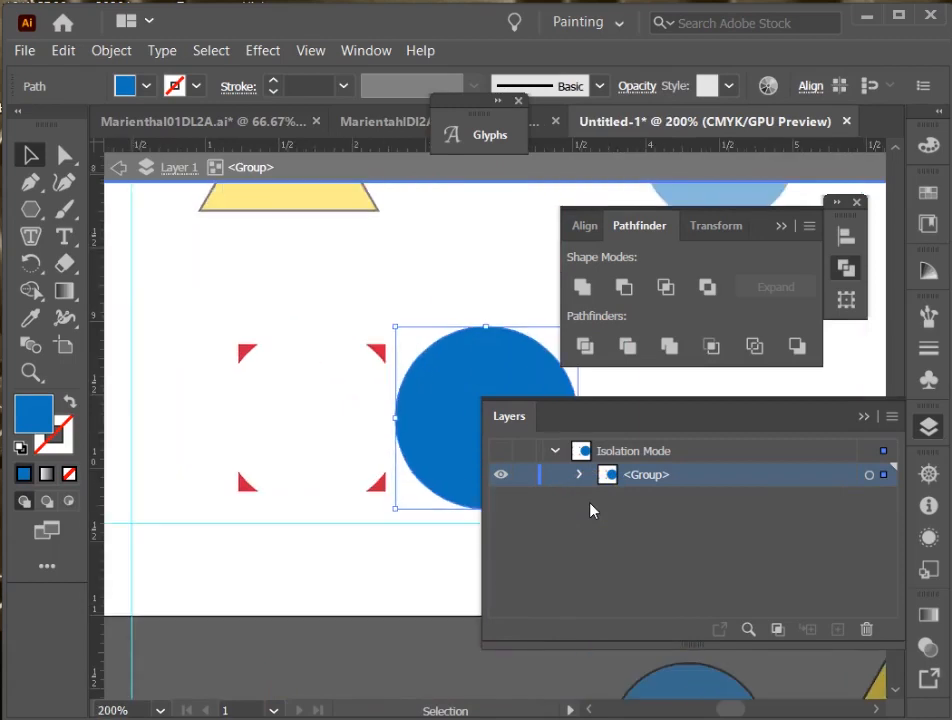
key(ctrl+z)
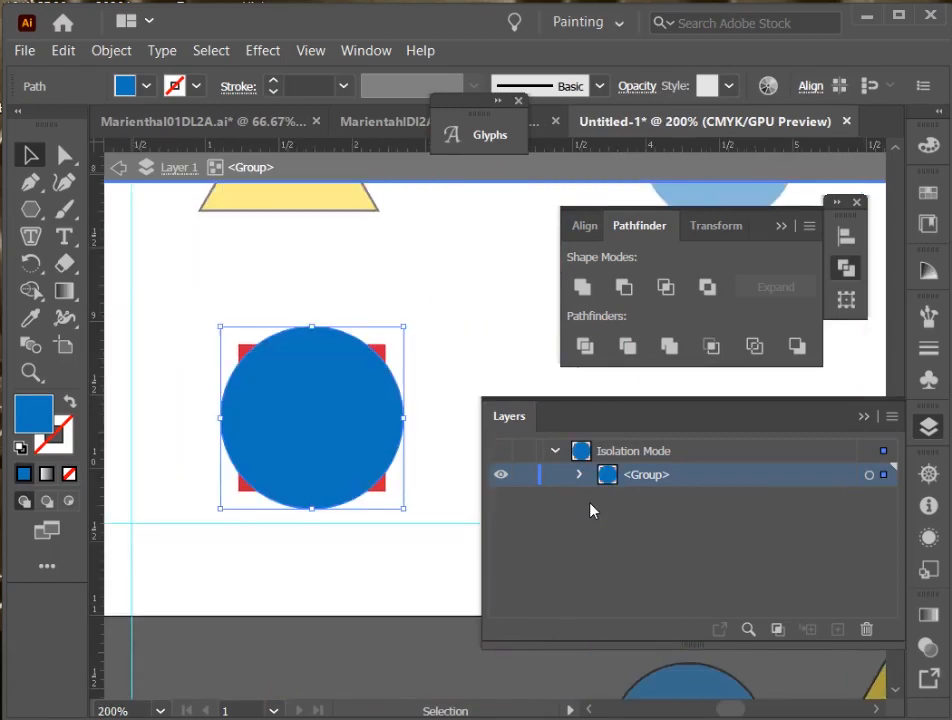
Step: Exit isolation and undo the group's move and the Merge of the circle and square
double_click(204, 324)
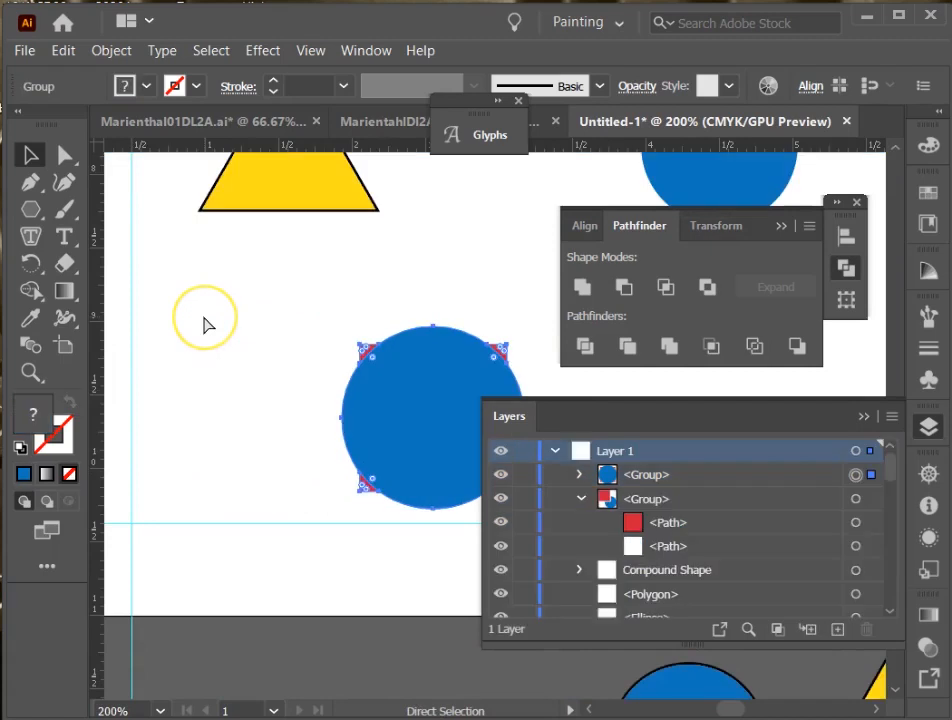
key(ctrl+z)
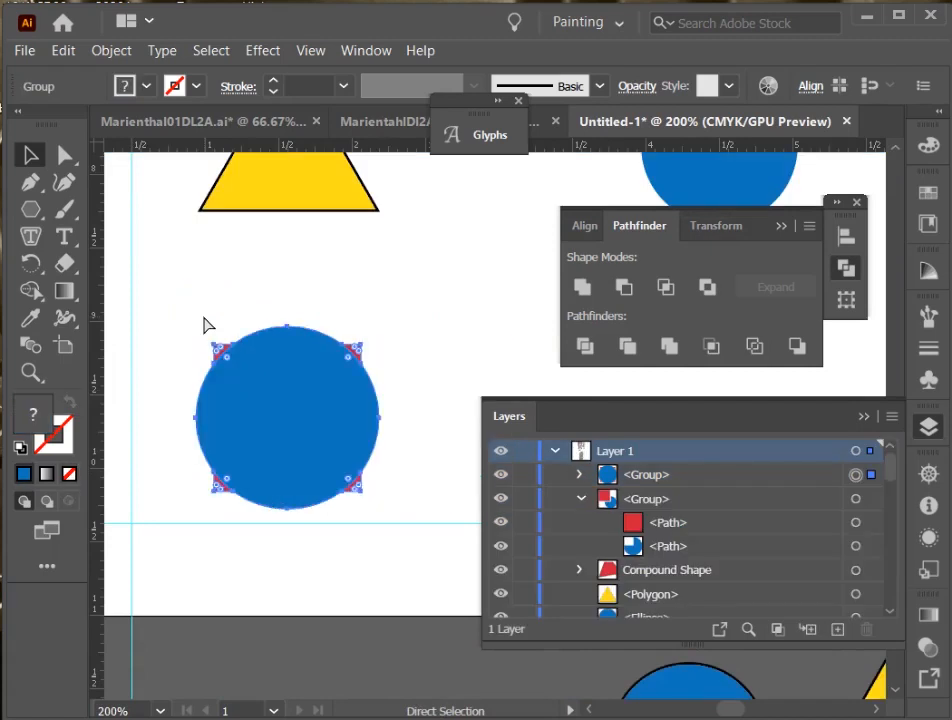
key(v)
click(357, 415)
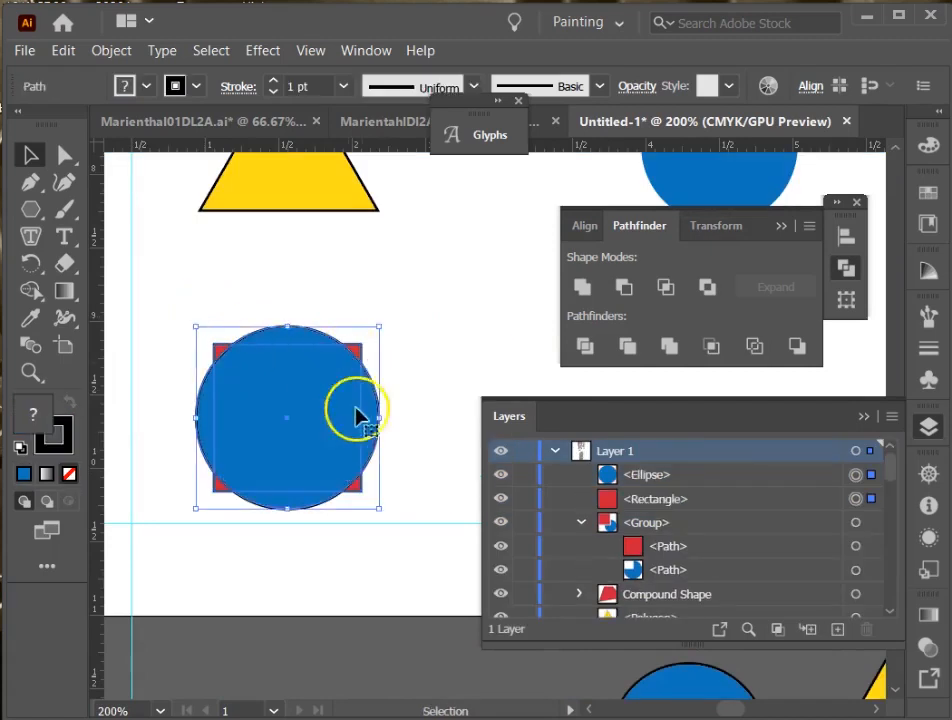
Step: Send the blue circle behind the red square and apply the Merge pathfinder to both shapes
click(228, 296)
click(293, 384)
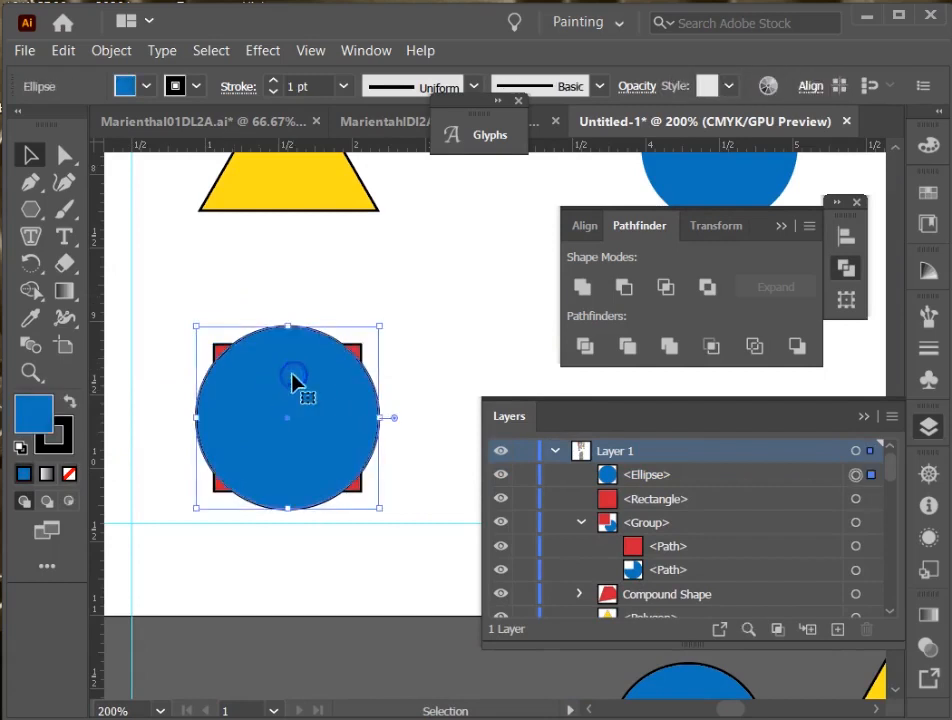
key(ctrl)
key(ctrl+[)
drag(173, 281, 362, 446)
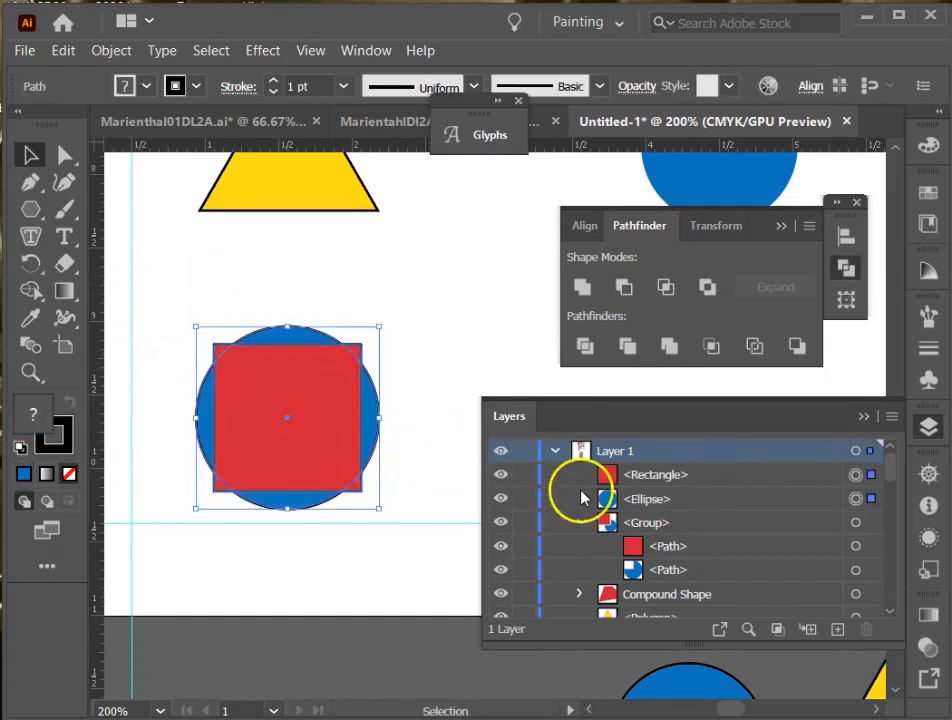
click(669, 345)
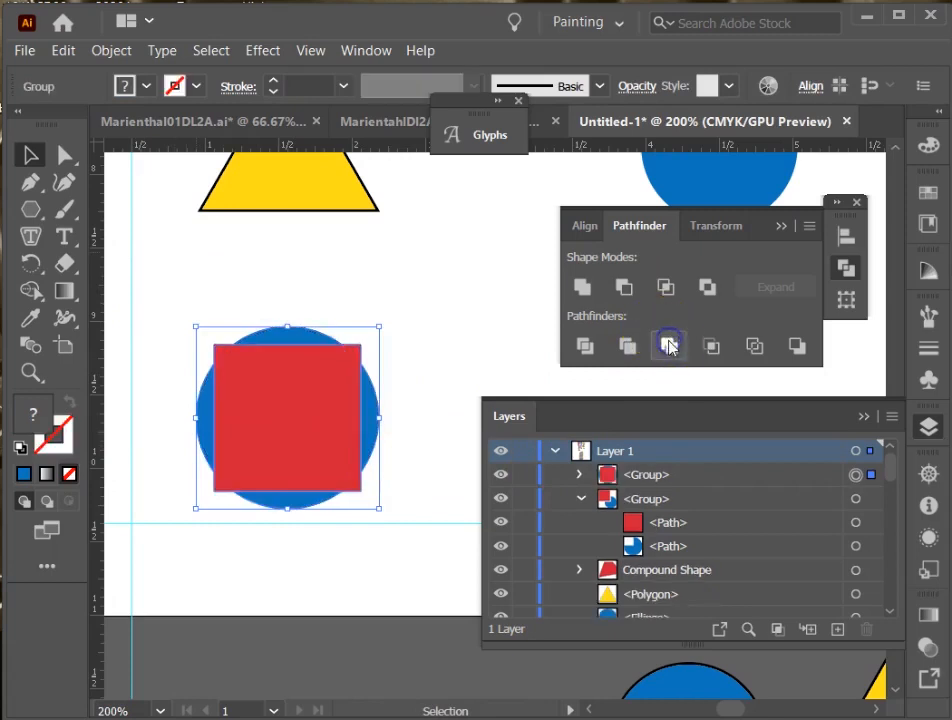
Step: Isolate the merged group and shift the red square slightly left of its cut-out in the blue circle
double_click(265, 445)
mouse_move(287, 432)
mouse_down()
mouse_move(351, 465)
mouse_move(304, 436)
mouse_up()
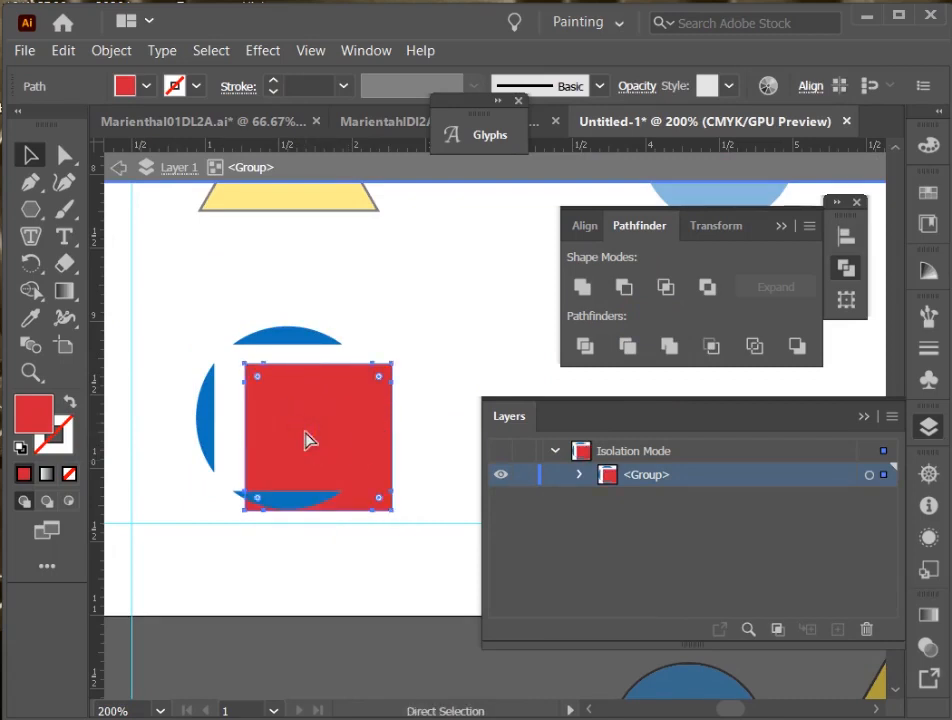
key(v)
drag(291, 433, 221, 442)
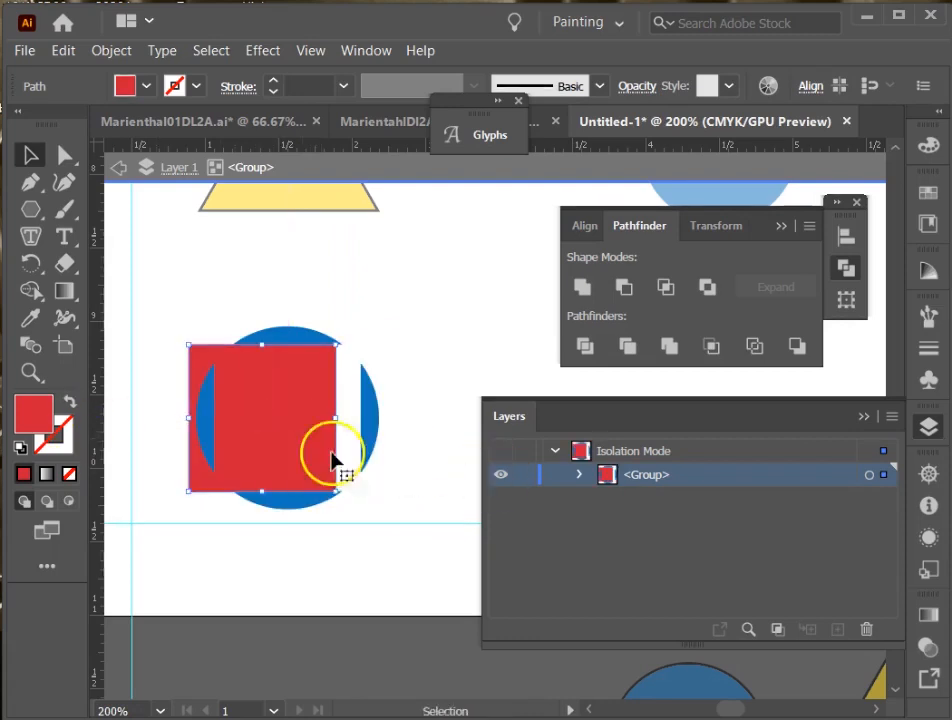
double_click(410, 483)
click(291, 444)
double_click(297, 437)
click(302, 431)
drag(304, 438, 308, 448)
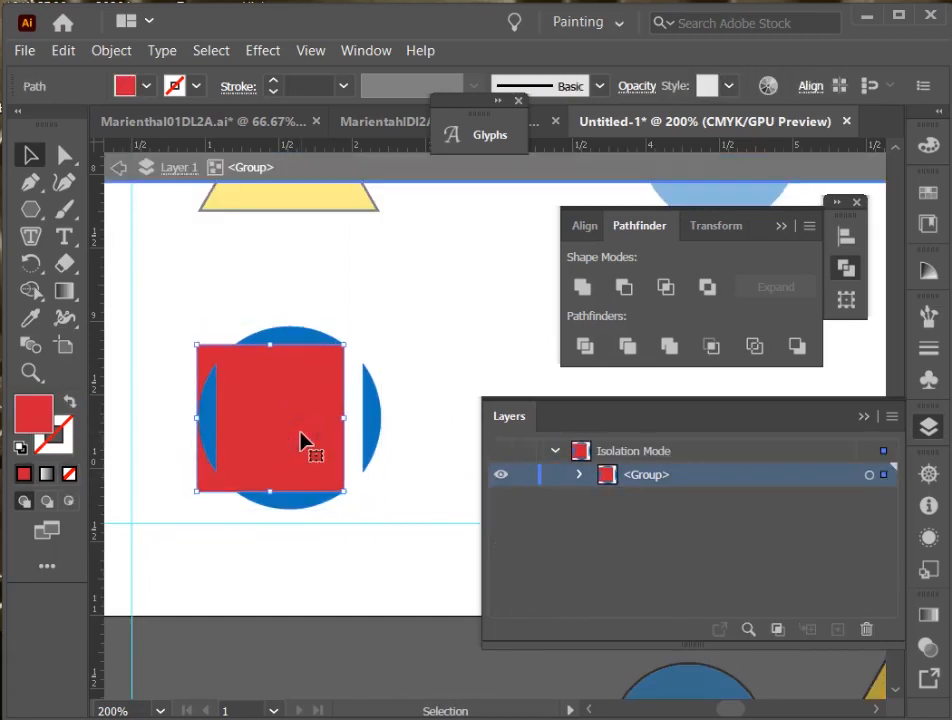
click(250, 298)
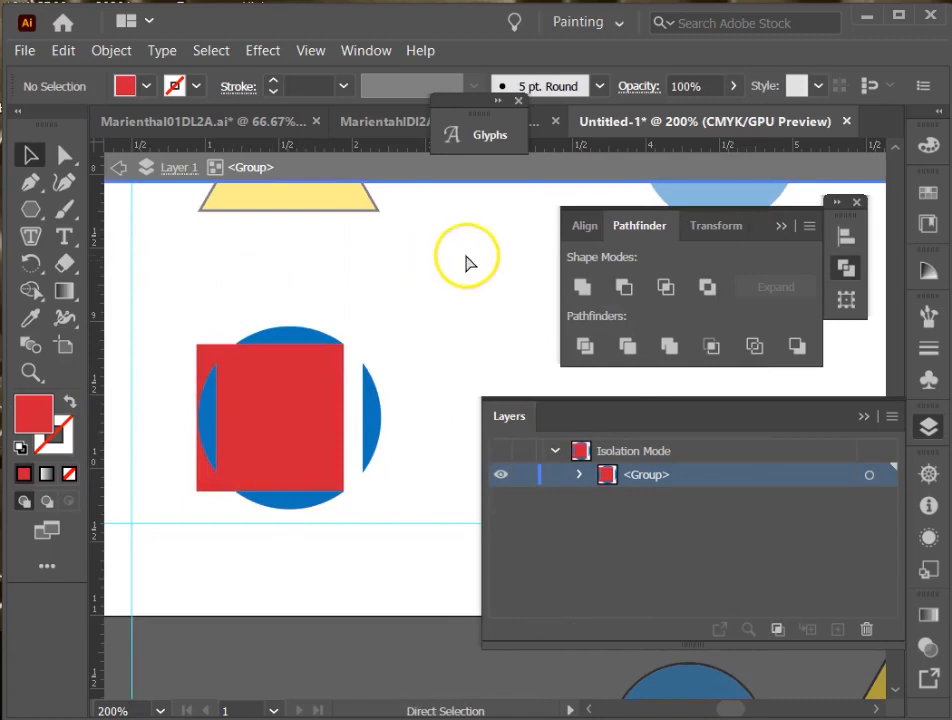
Step: Exit isolation of the merged group and collapse the Layers panel
key(ctrl+0)
double_click(244, 582)
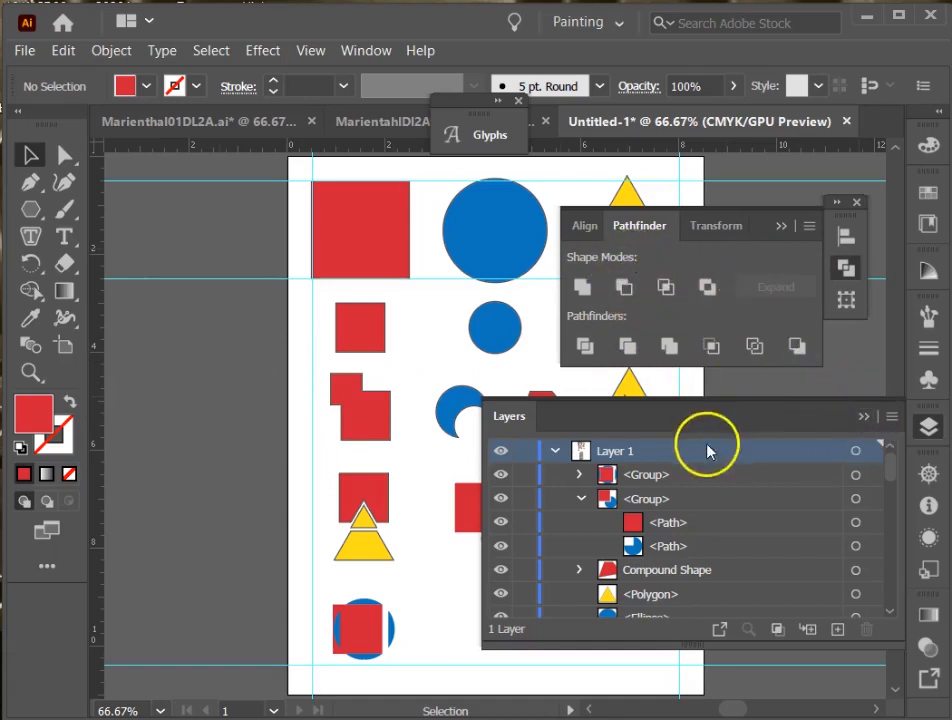
click(864, 416)
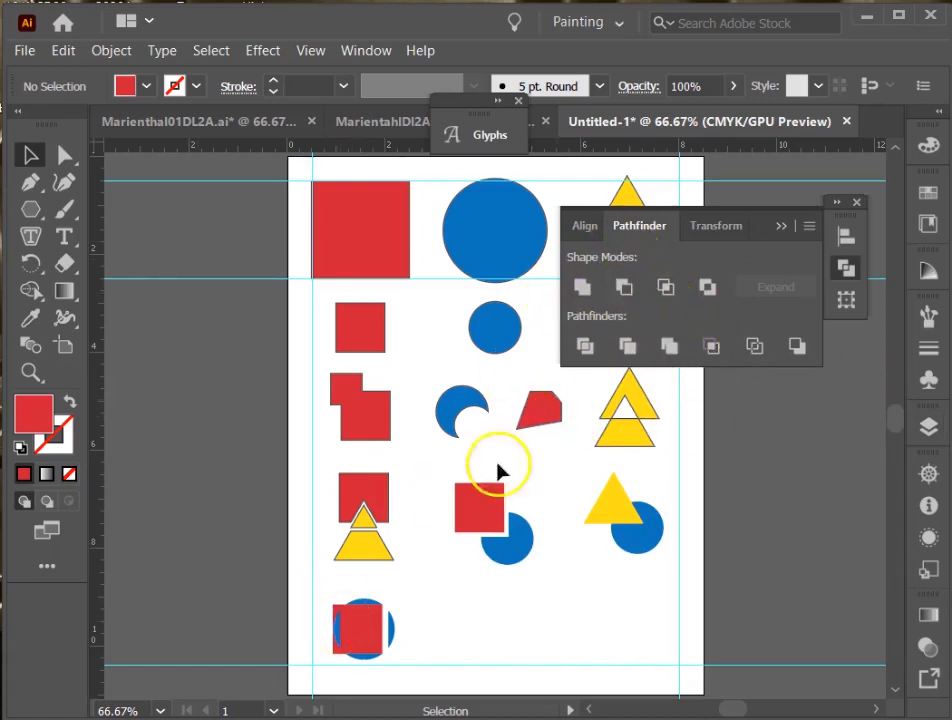
Step: Overlap a yellow triangle and a blue circle beside the merged square and circle, and apply the Outline pathfinder to them
scroll(531, 625, down, 5)
drag(557, 513, 483, 400)
drag(495, 518, 501, 419)
shift+click(476, 398)
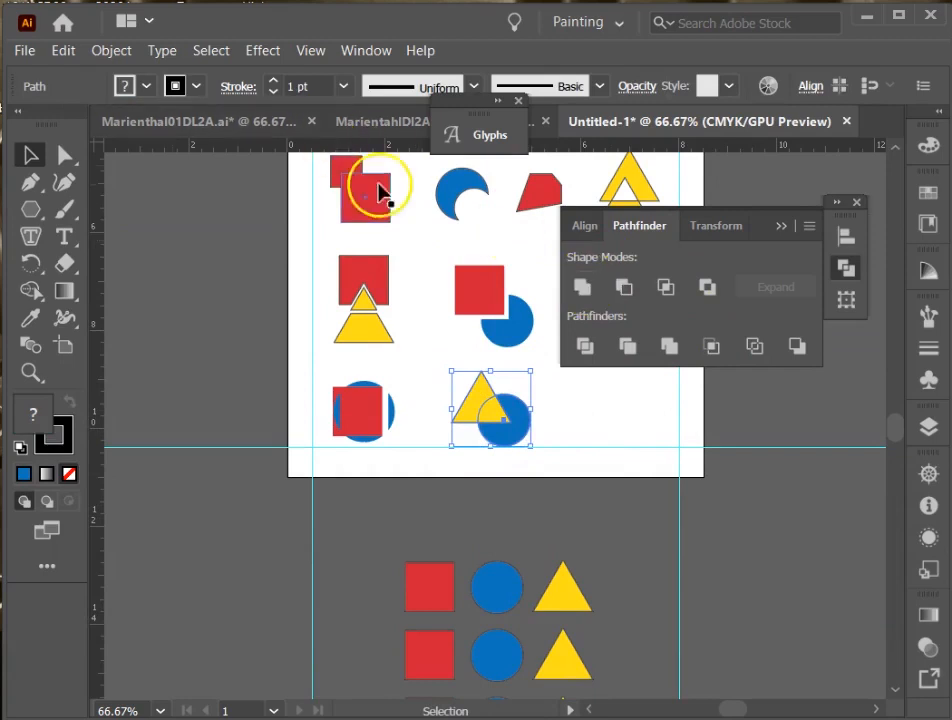
click(754, 346)
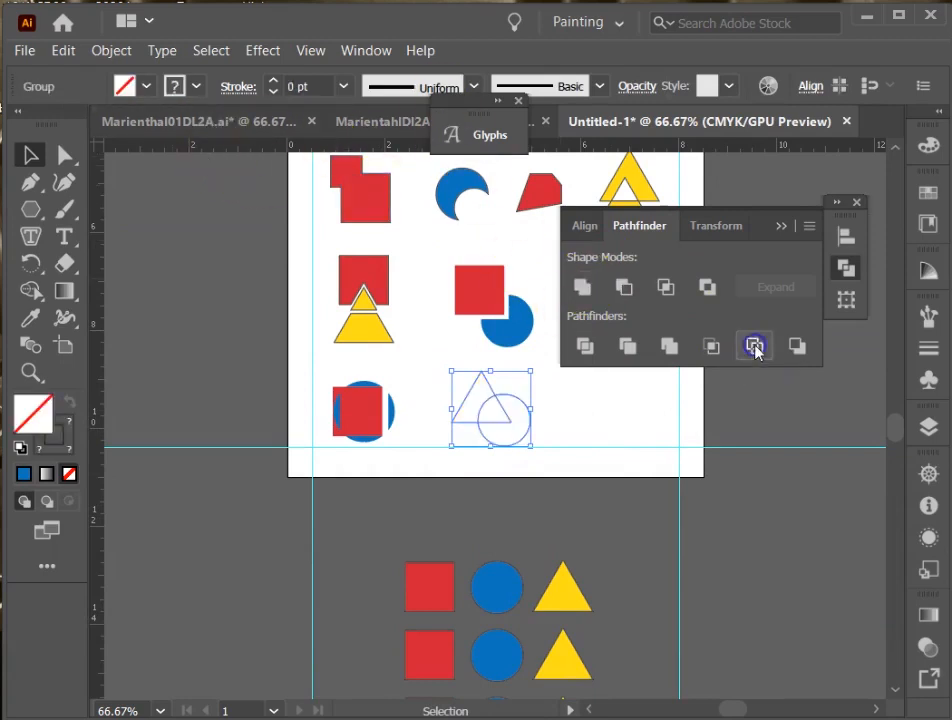
Step: Set the stroke weight of the outlined triangle and circle group to 3 pt
click(30, 372)
drag(428, 348, 610, 480)
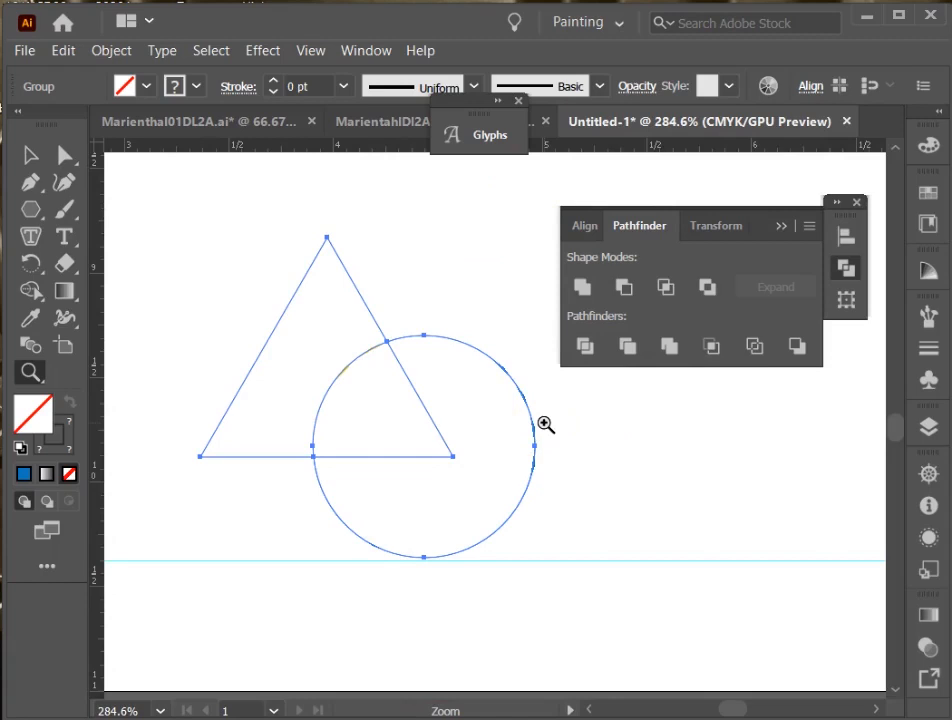
key(ctrl+shift+a)
key(v)
key(ctrl+a)
click(412, 305)
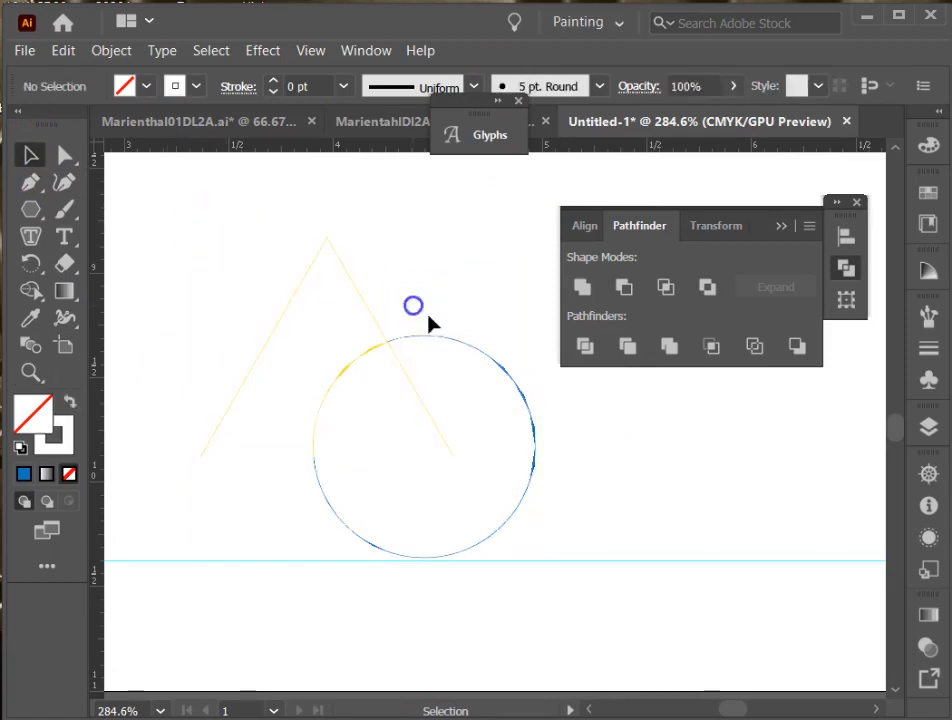
drag(236, 276, 390, 285)
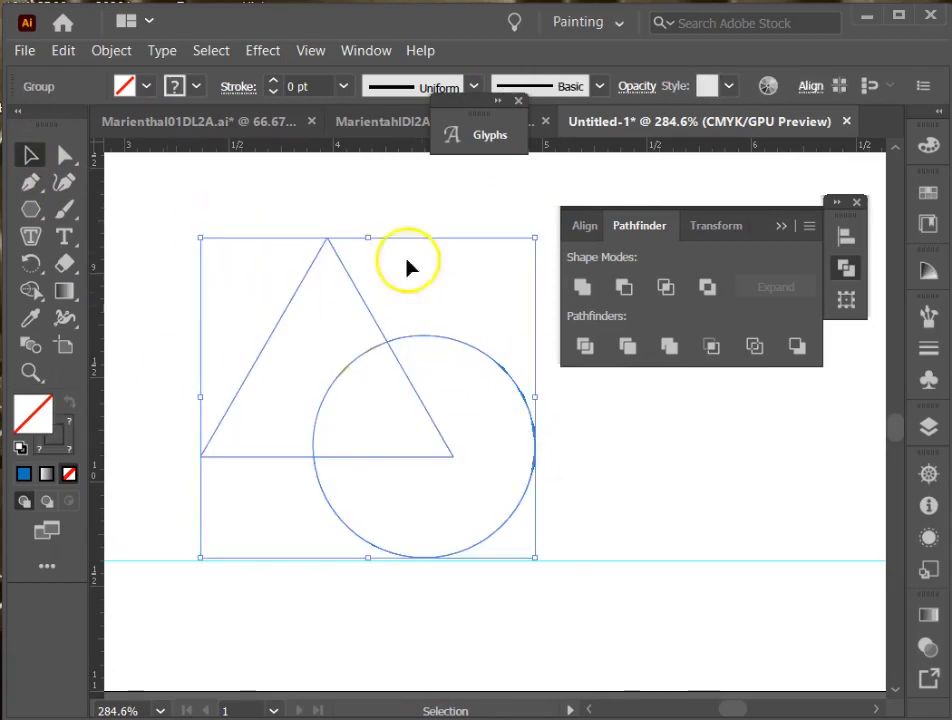
click(273, 83)
click(273, 83)
click(273, 83)
click(273, 83)
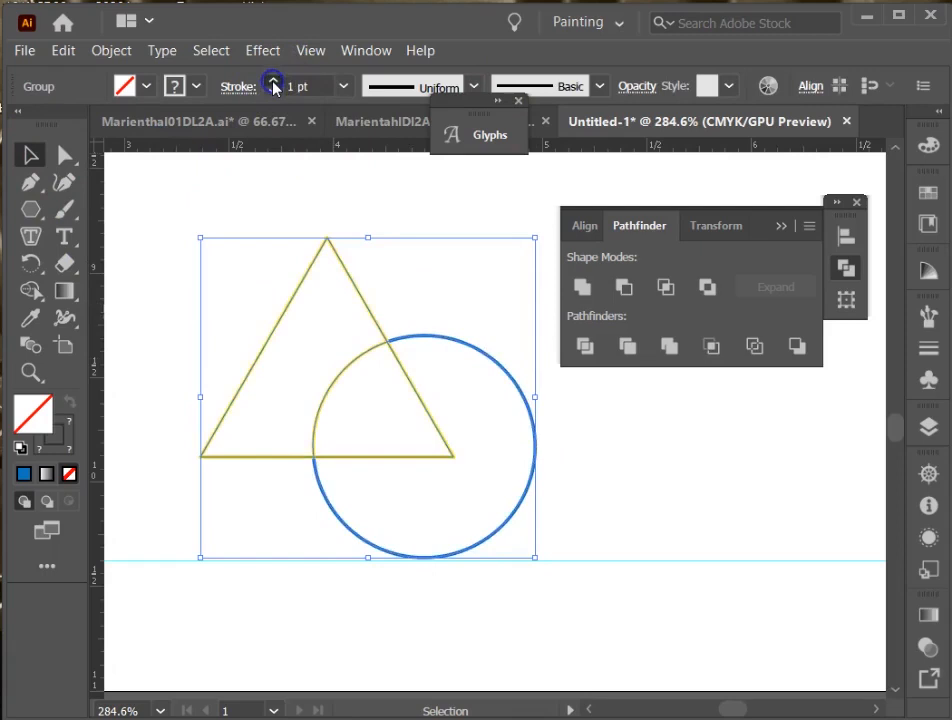
click(273, 83)
click(273, 83)
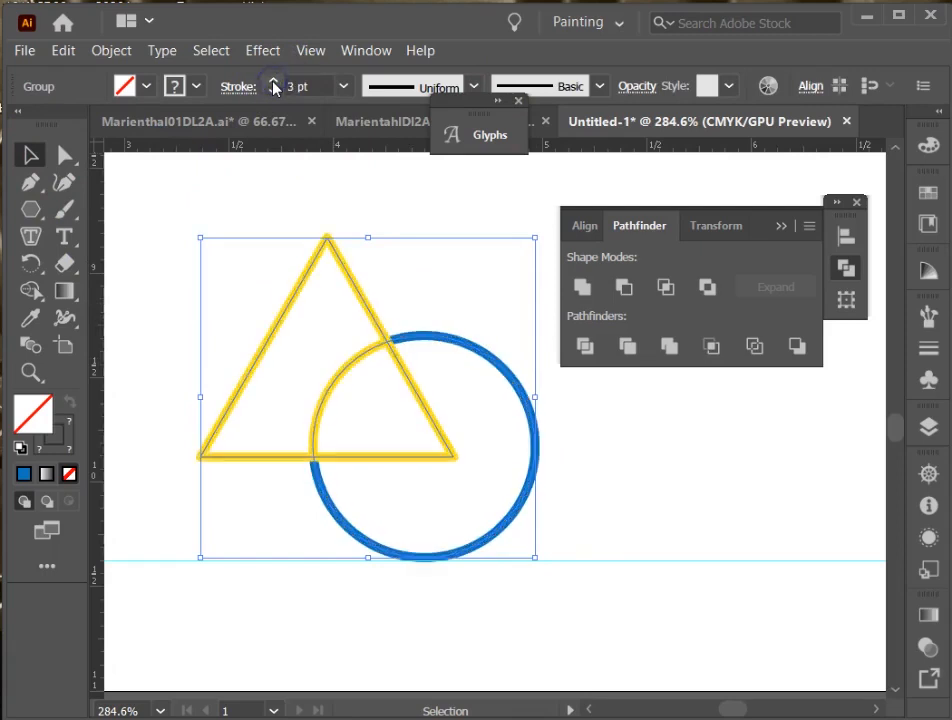
click(362, 335)
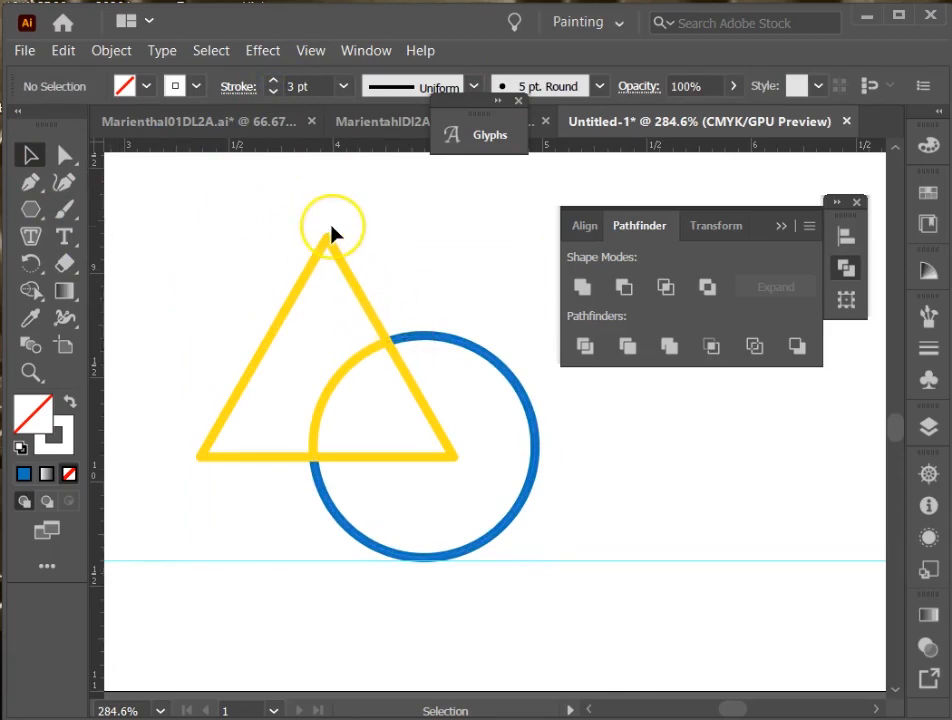
key(ctrl+0)
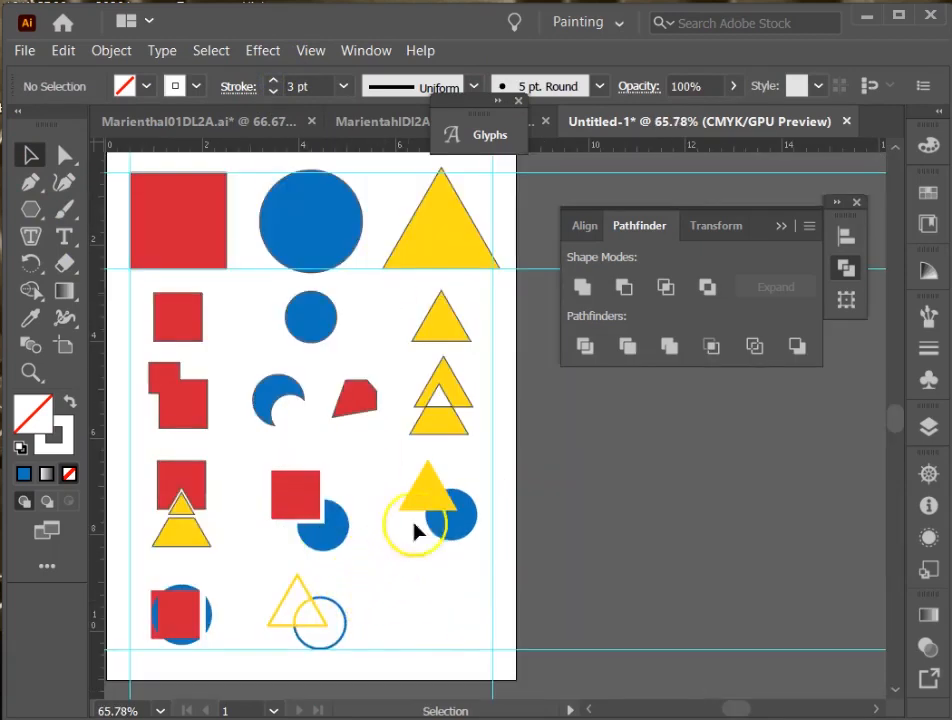
Step: Overlap a yellow triangle and a red square beside the outlined shapes, and apply the Minus Back pathfinder to them
click(797, 350)
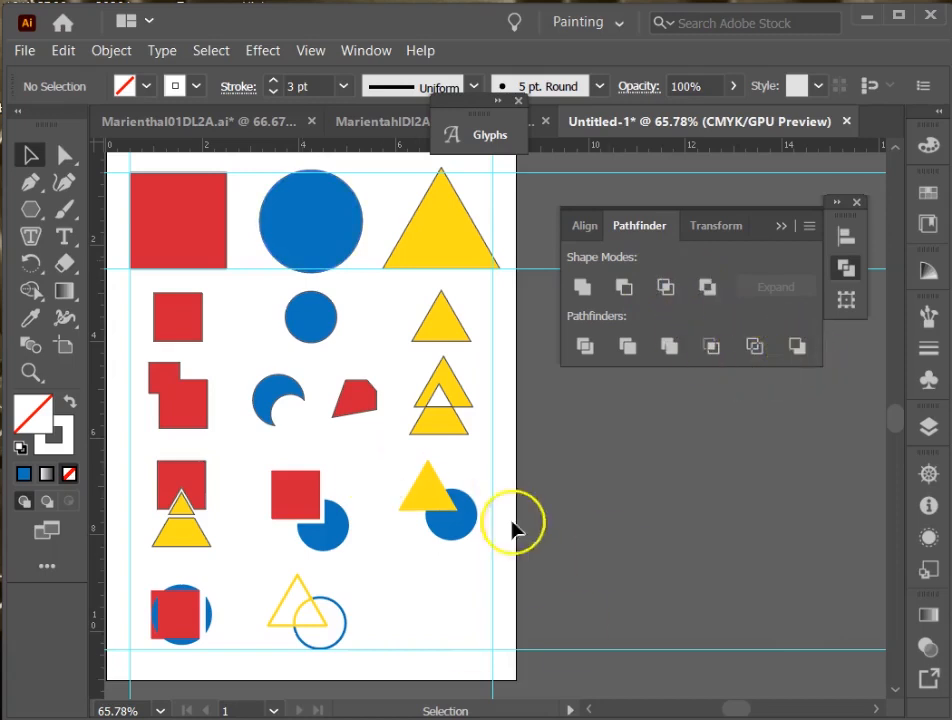
scroll(446, 615, down, 6)
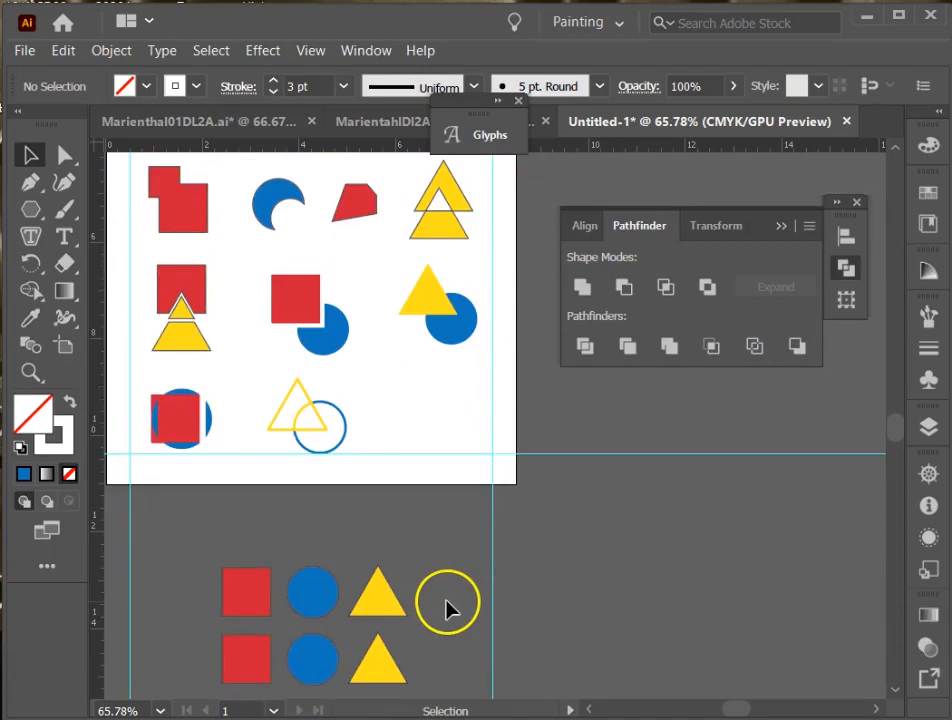
drag(381, 547, 427, 357)
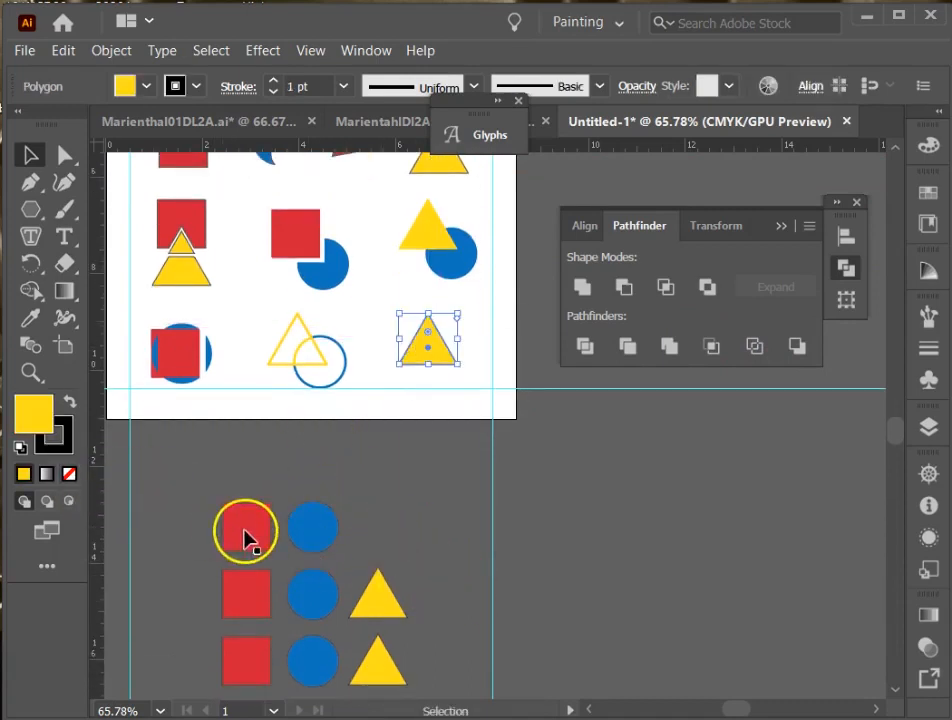
drag(242, 545, 446, 378)
scroll(340, 368, up, 3)
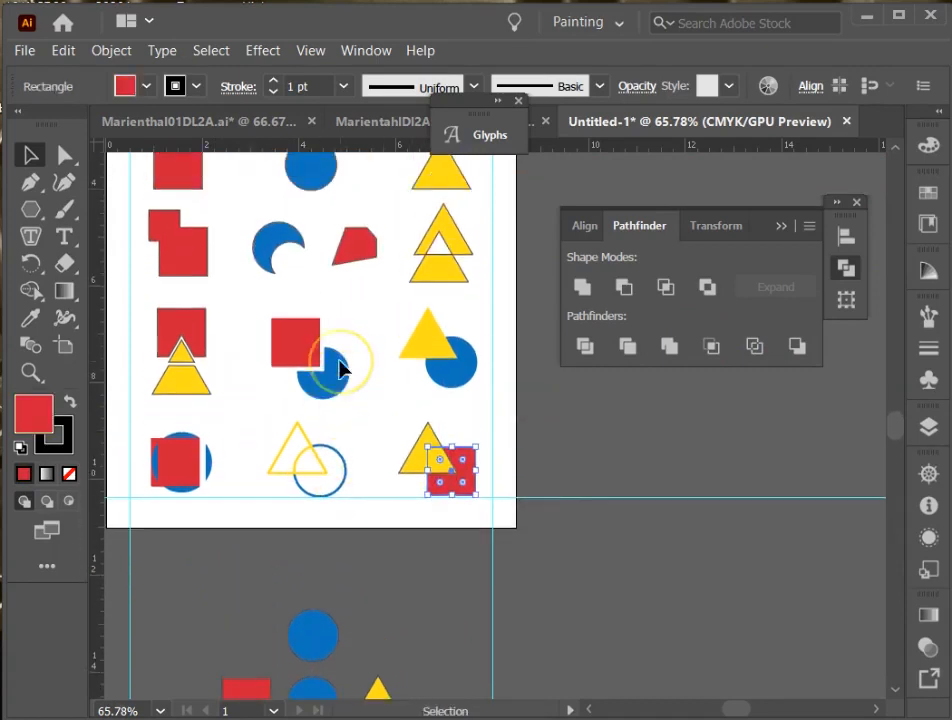
scroll(340, 368, up, 1)
shift+click(415, 492)
click(792, 348)
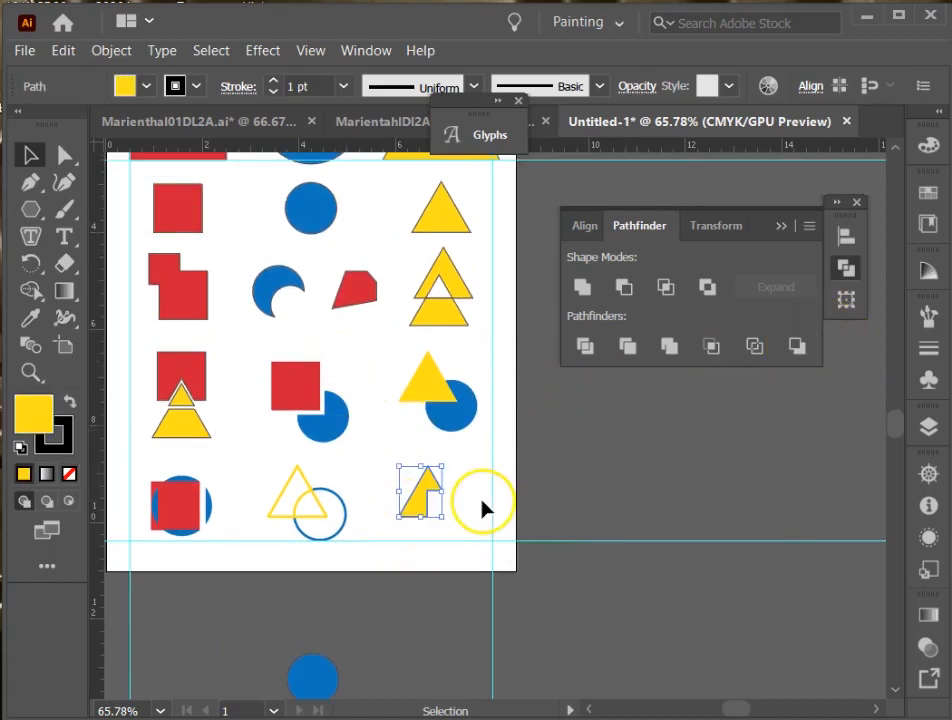
Step: Undo the last Minus Back, send the yellow triangle behind the red square and shift it slightly up
key(ctrl+z)
click(396, 438)
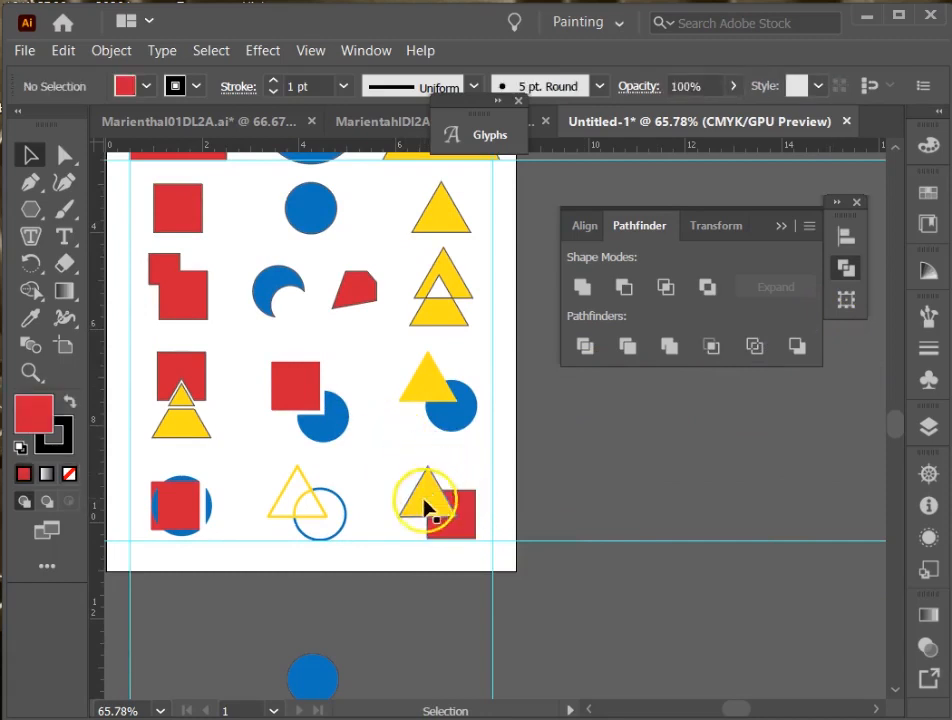
click(425, 504)
key(a)
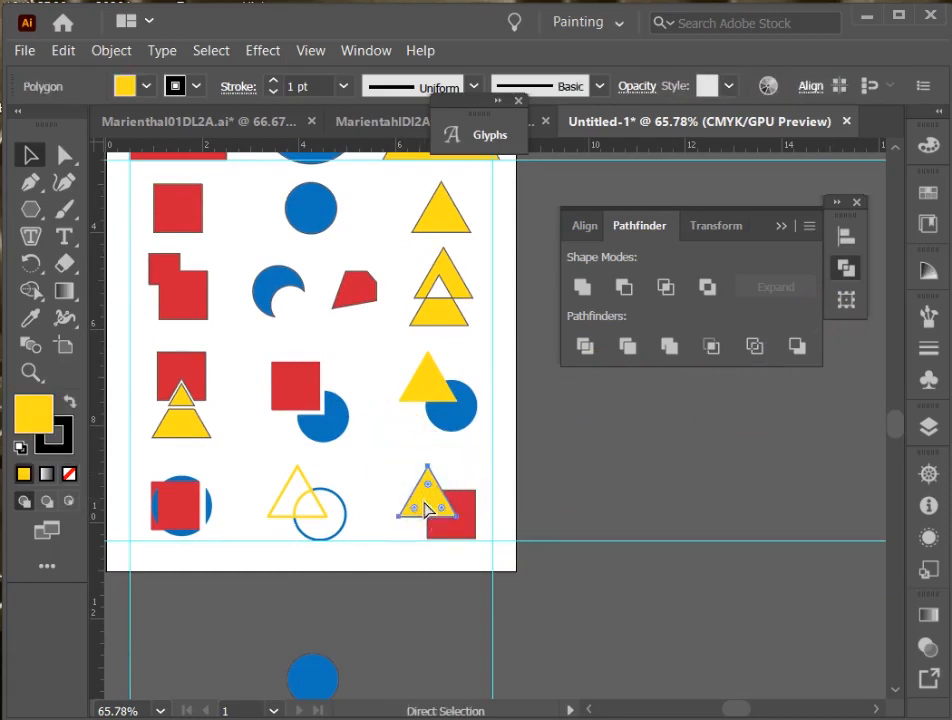
key(v)
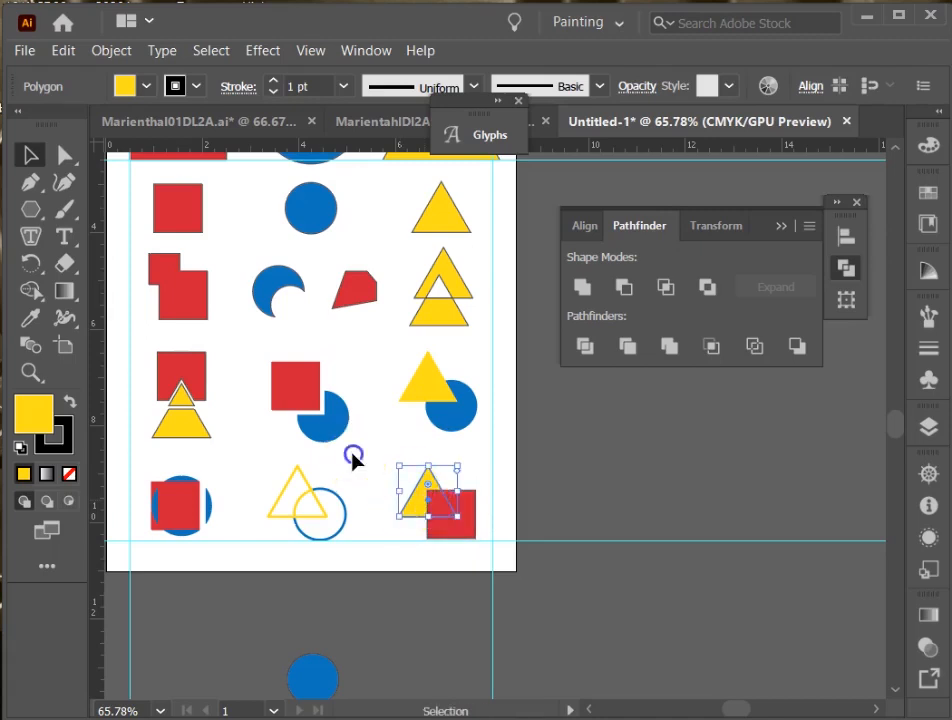
drag(431, 506, 424, 492)
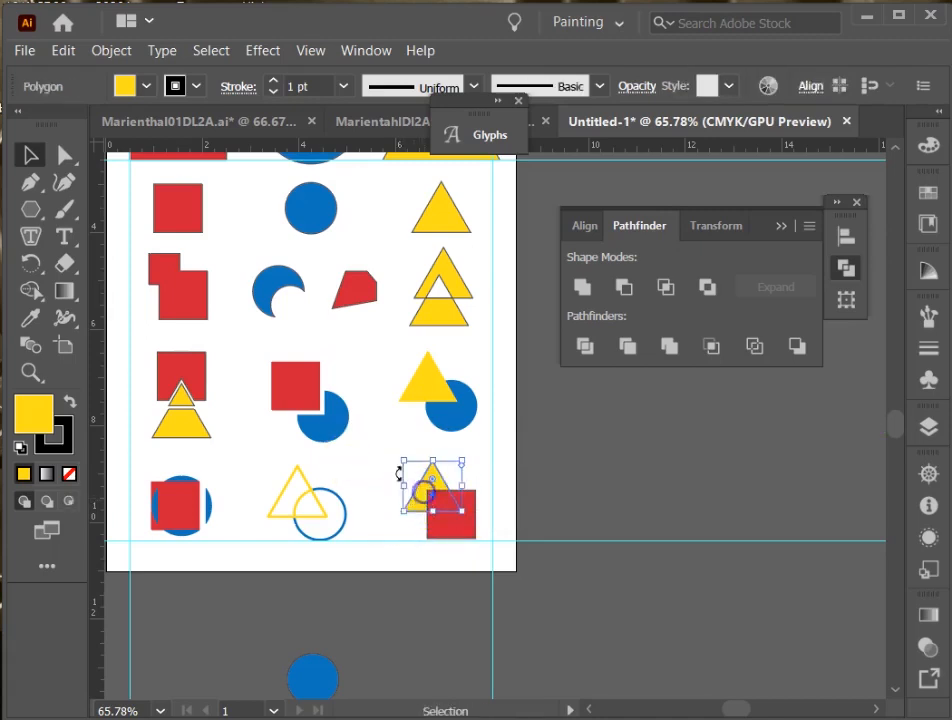
Step: Apply the Minus Back pathfinder to the triangle and red square, and move the resulting red shape up and left
drag(476, 544, 476, 544)
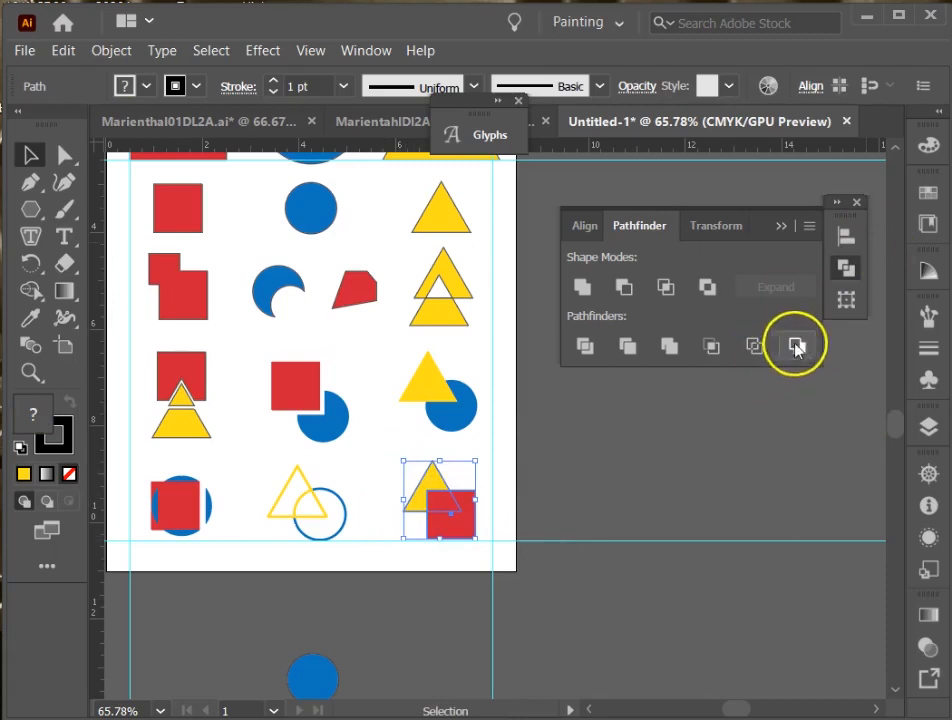
click(797, 346)
click(466, 481)
drag(450, 527, 438, 504)
Step: Nudge the outlined triangle and circle group upward in the bottom row
click(338, 517)
key(Up)
key(Up)
key(Up)
key(Up)
key(Up)
key(Up)
key(Up)
key(Up)
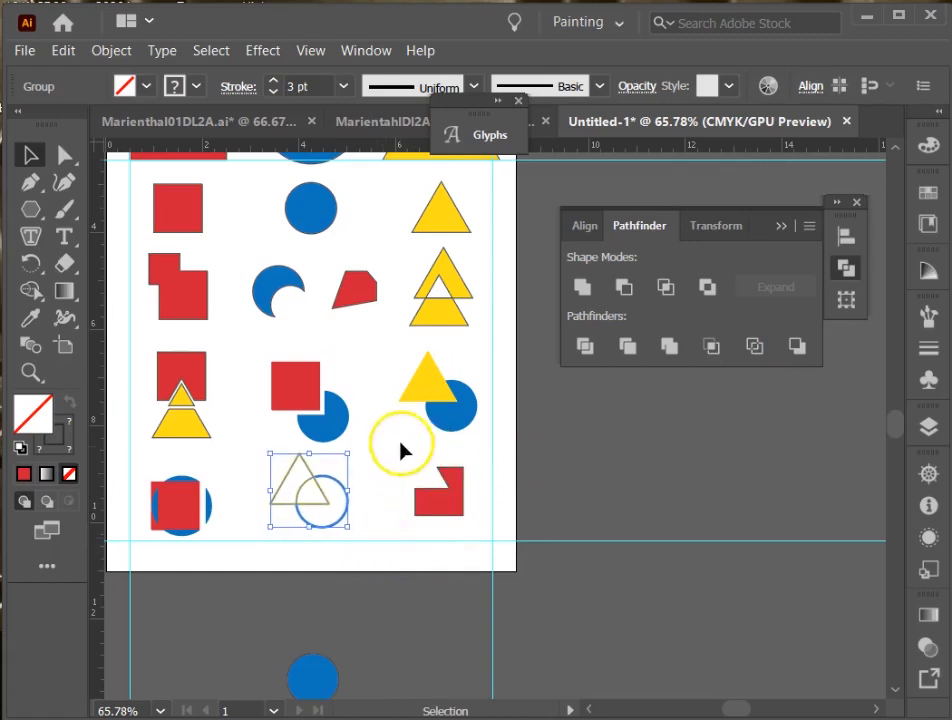
Step: Nudge the group of the red square over the blue circle upward in the bottom row
scroll(400, 450, up, 3)
click(173, 638)
click(181, 645)
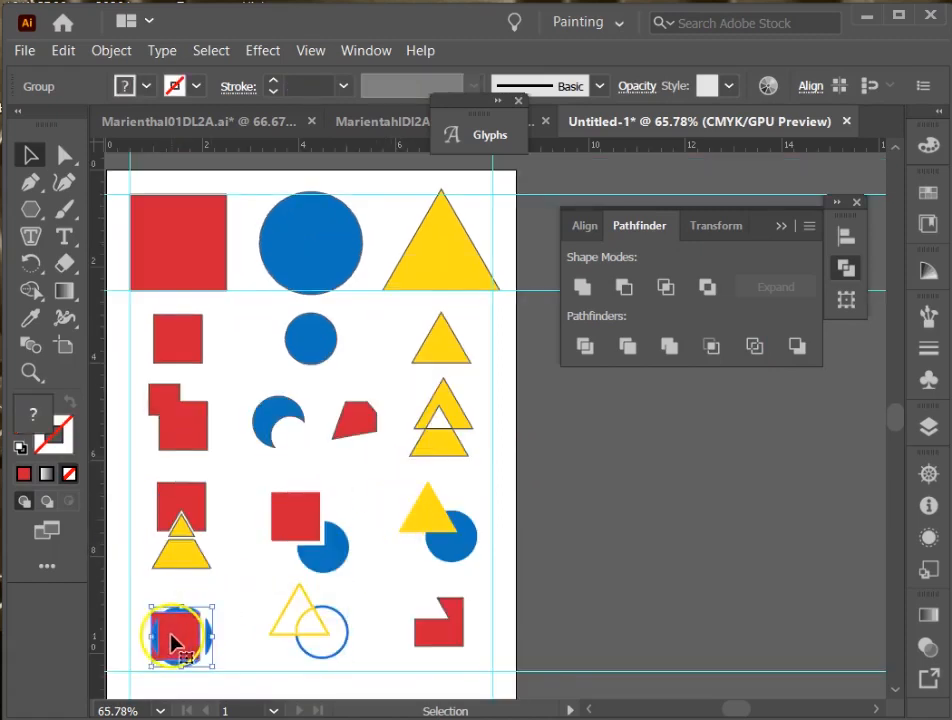
key(Up)
key(Up)
key(Up)
key(Up)
key(Up)
key(Up)
key(Up)
key(Up)
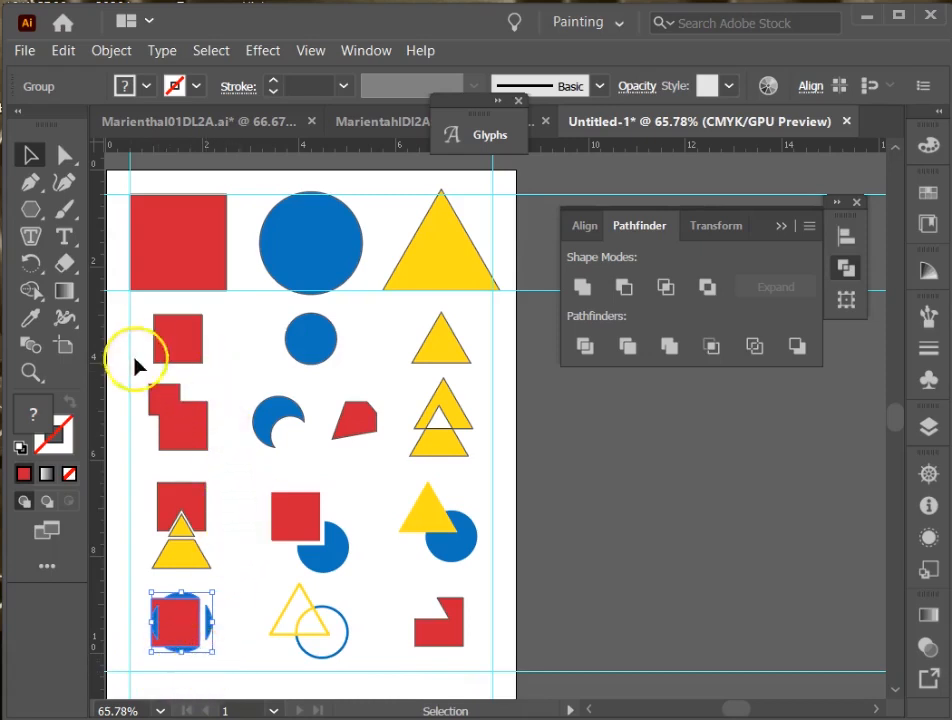
Step: Distribute the three bottom-row shapes horizontally by their centers and align their vertical centers
drag(130, 612, 480, 629)
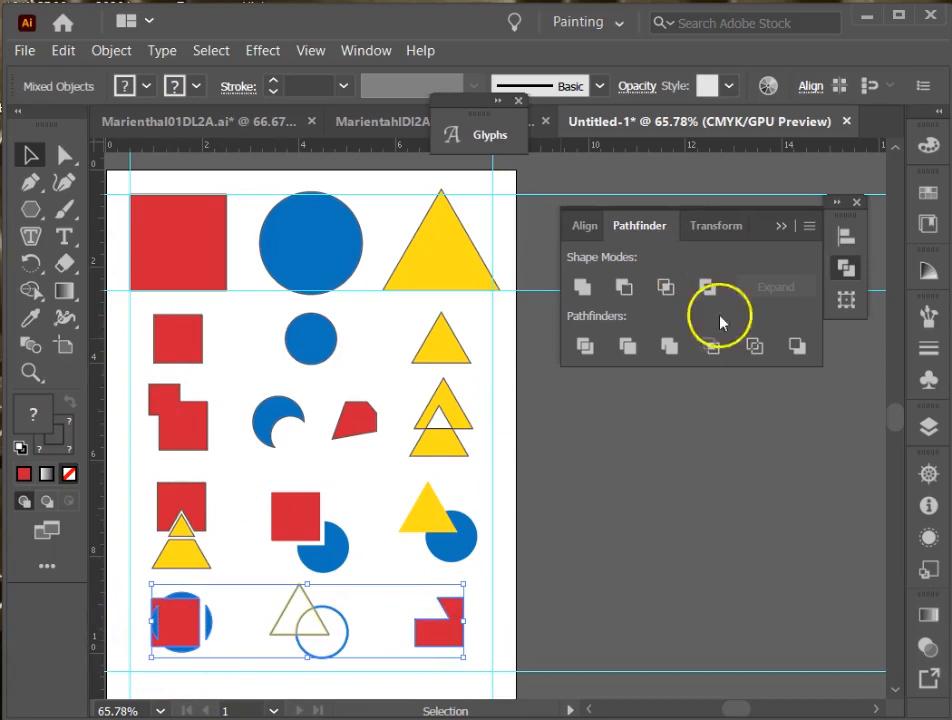
click(588, 228)
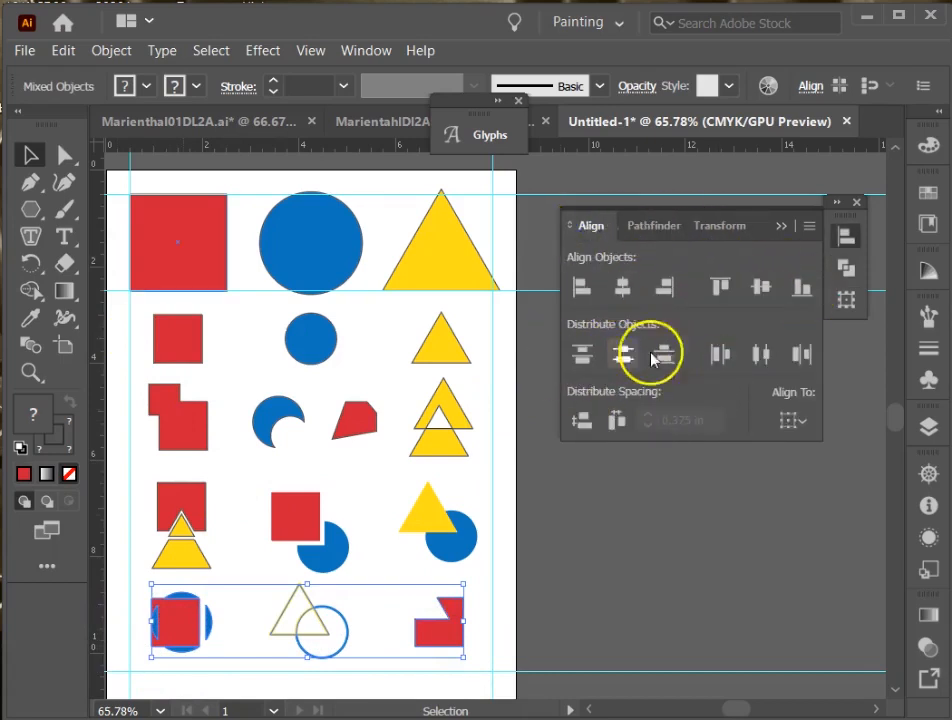
click(761, 355)
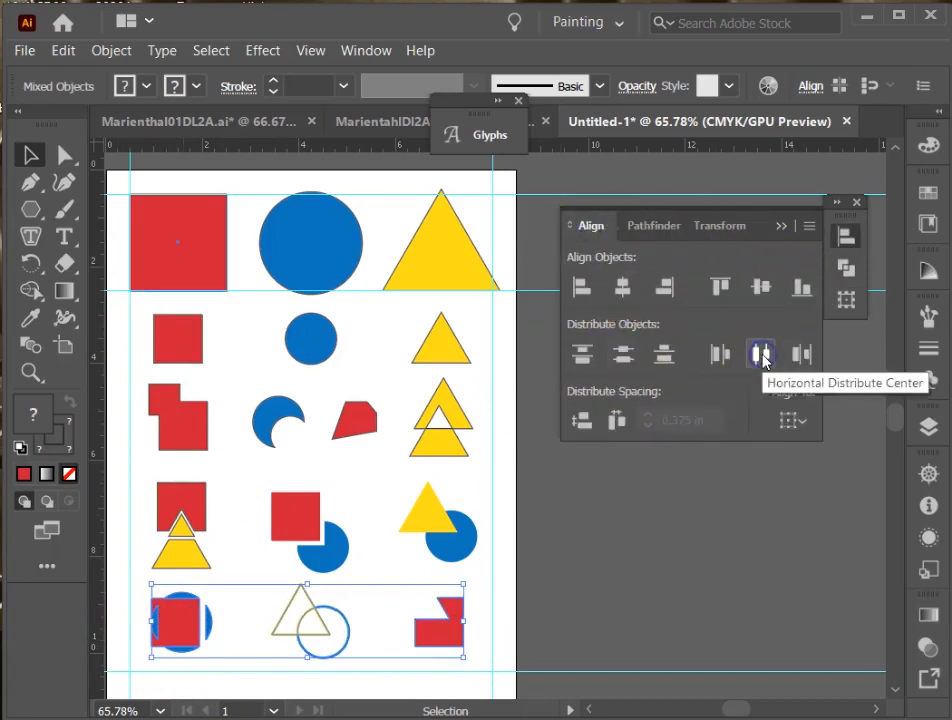
click(389, 596)
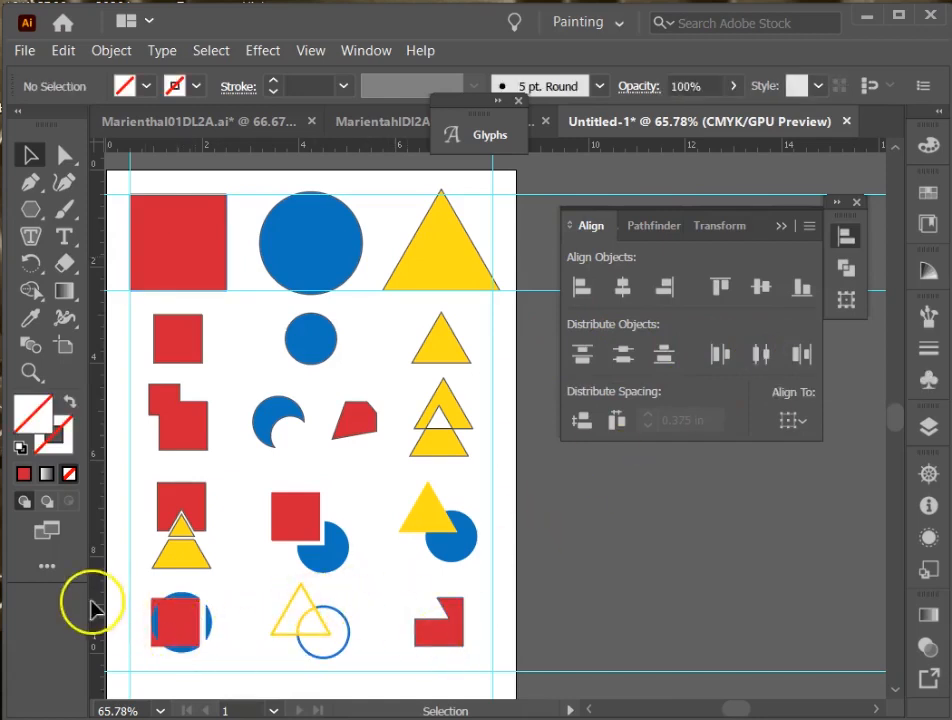
drag(136, 608, 460, 640)
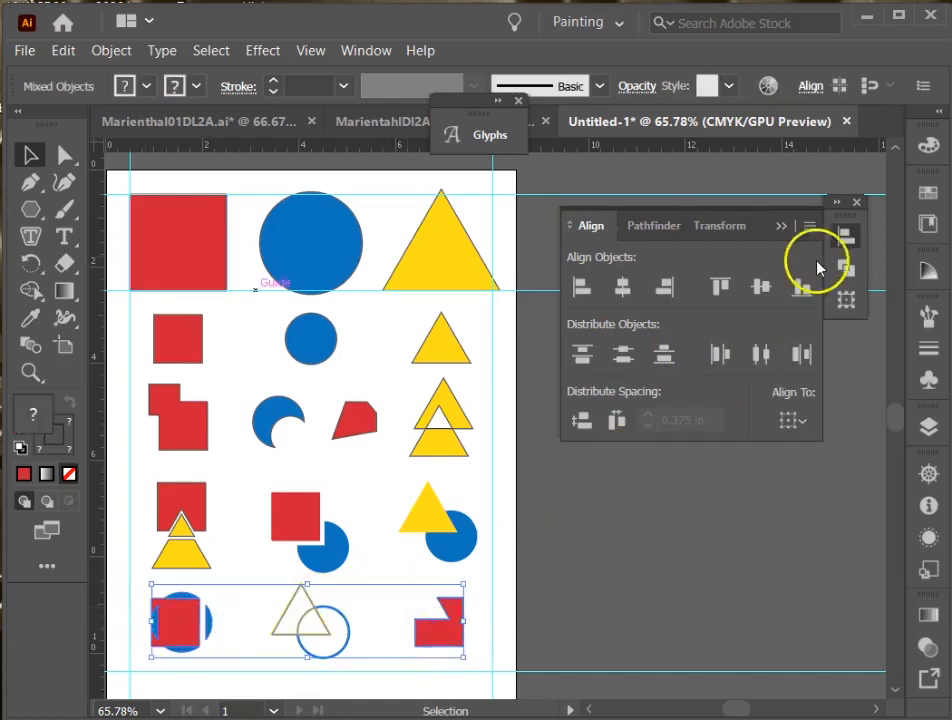
click(761, 288)
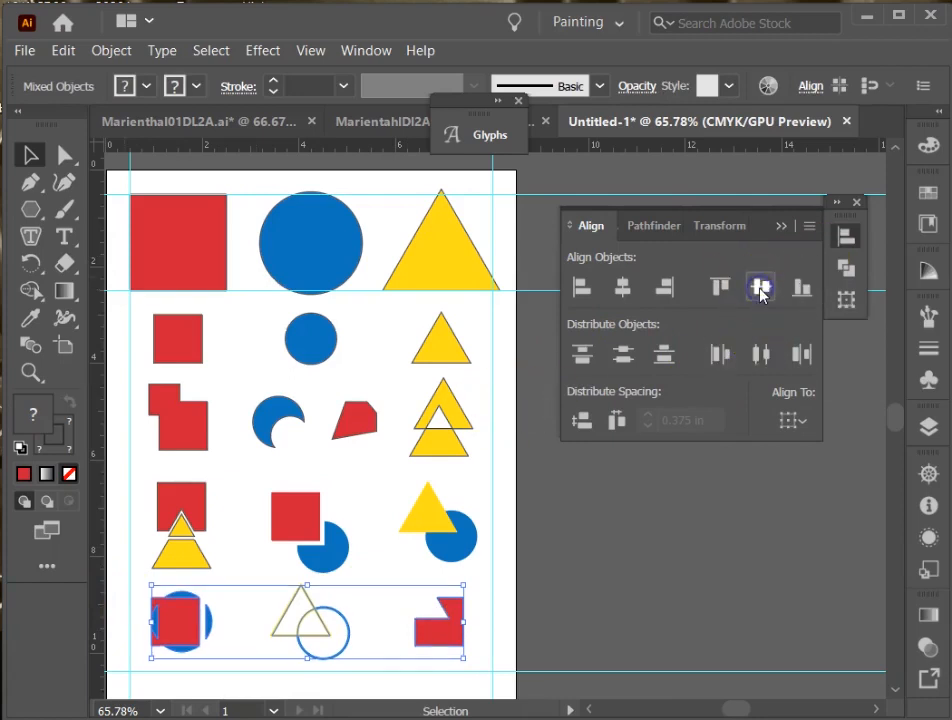
click(245, 648)
Step: Center the first column's shapes horizontally on the large red square as key object and distribute them with 0.5 in vertical spacing
drag(210, 676, 180, 285)
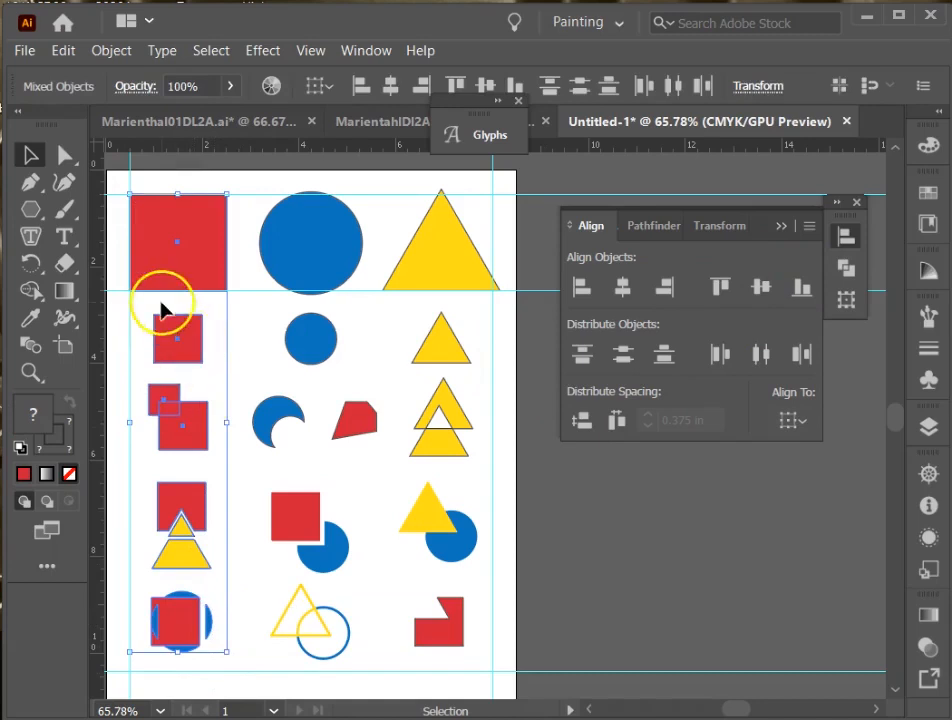
click(172, 226)
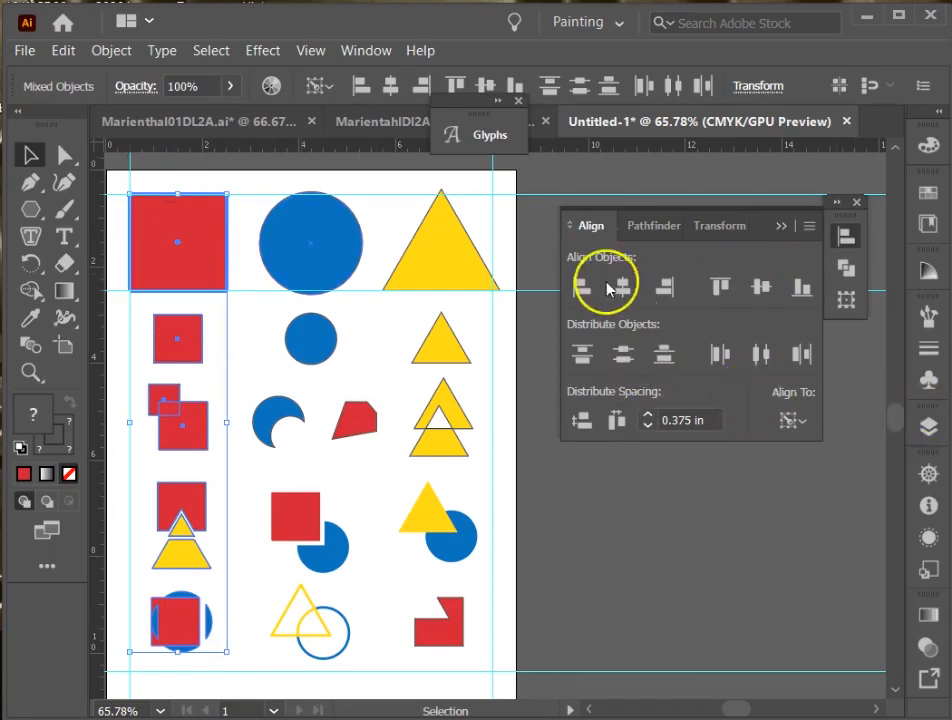
click(622, 289)
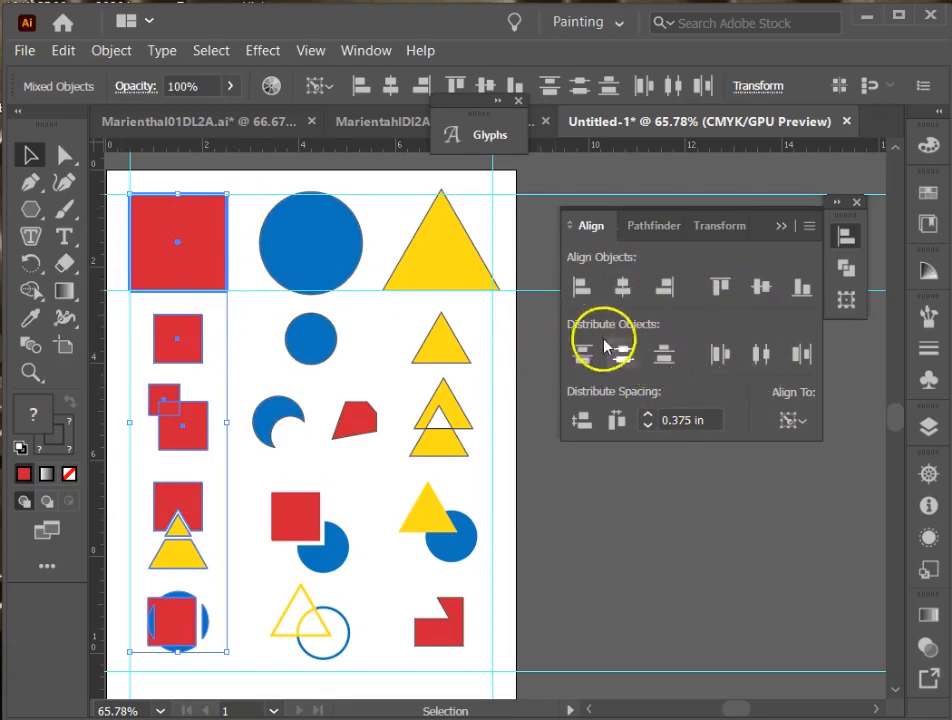
click(578, 421)
click(578, 421)
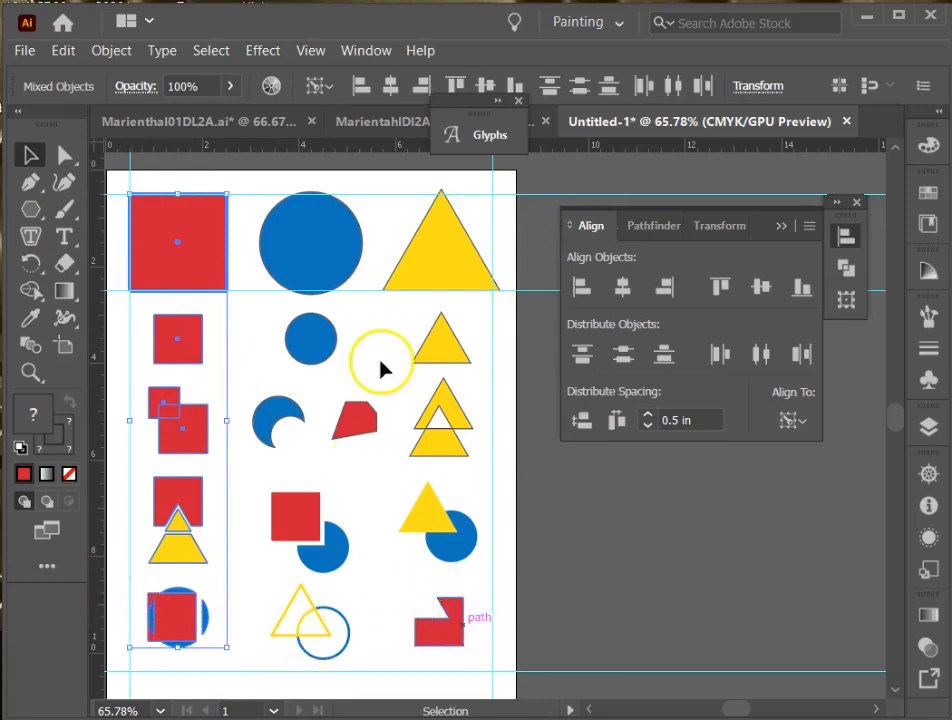
Step: Align the vertical centers of the small square, circle and triangle in the second row, using the square as key object
click(170, 348)
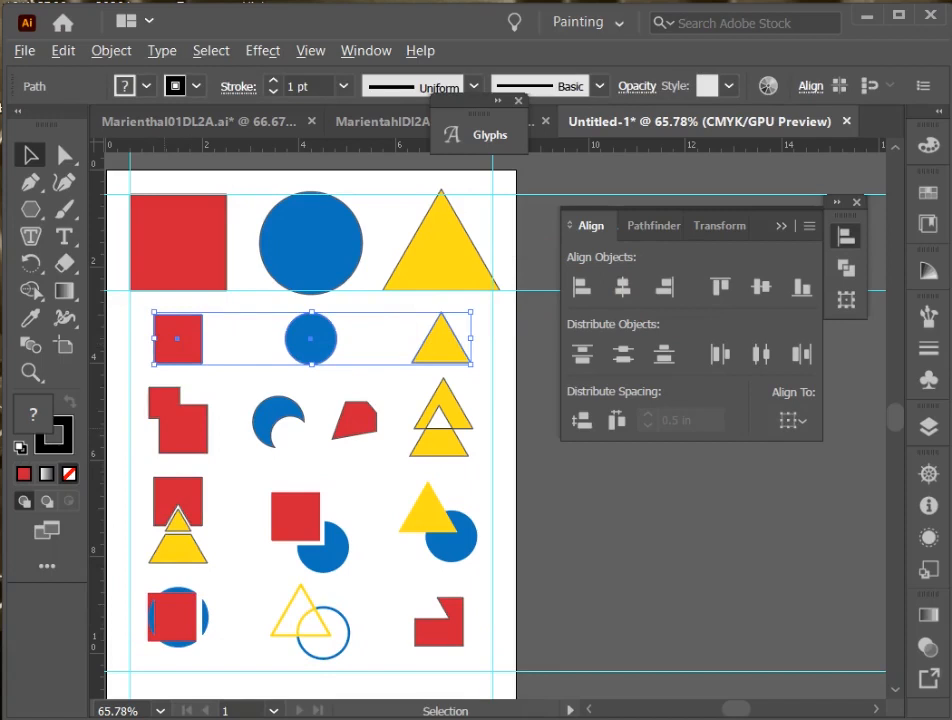
click(186, 337)
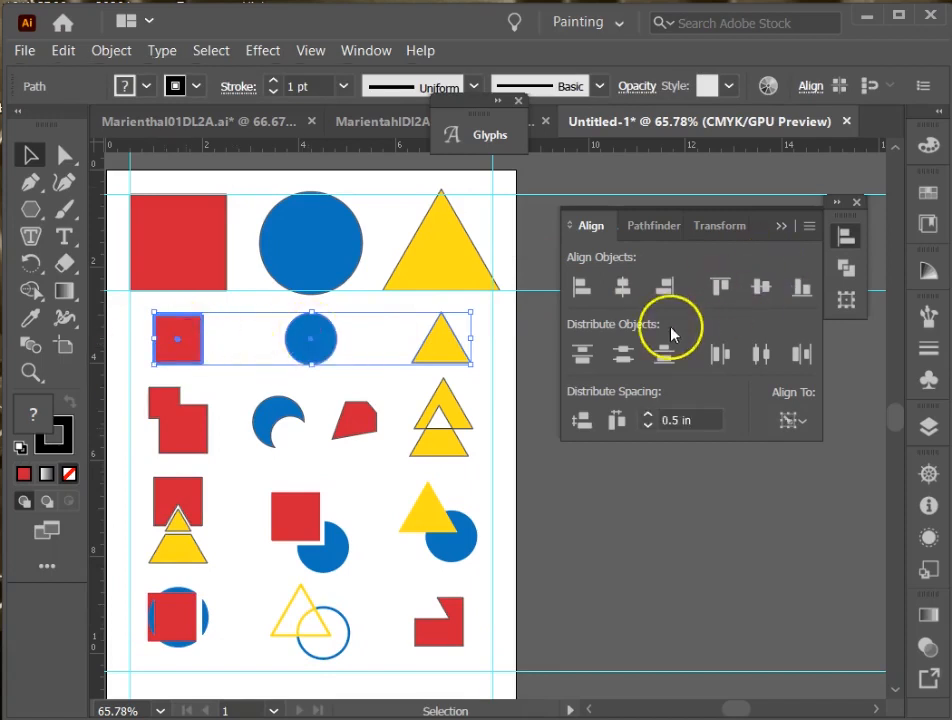
click(757, 290)
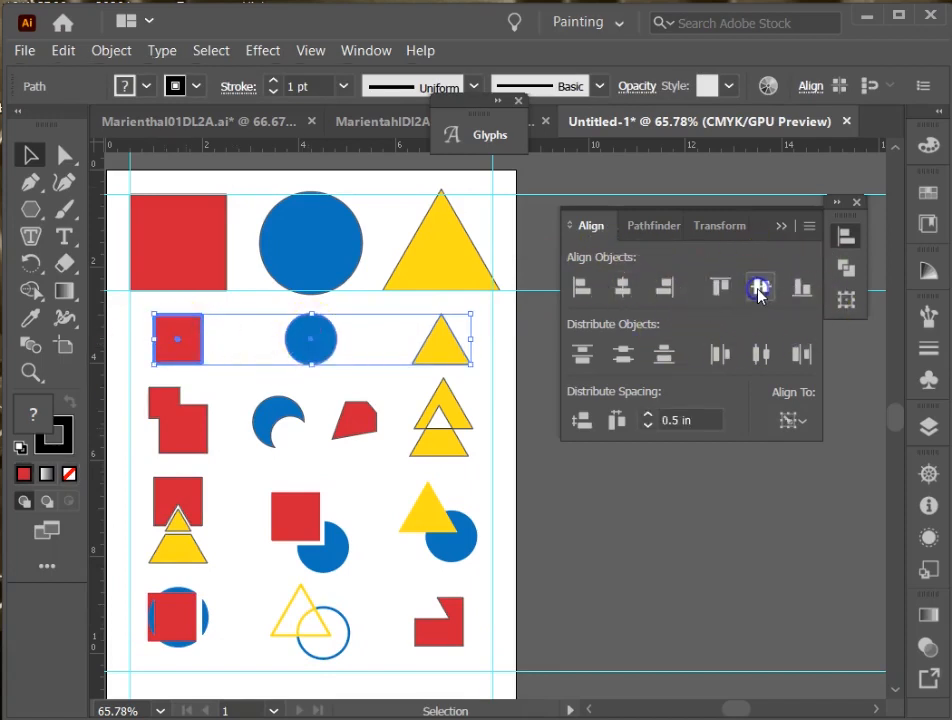
click(250, 338)
Step: Align the bottom edge of the second row's small triangle to the small red square as key object
click(440, 348)
click(189, 351)
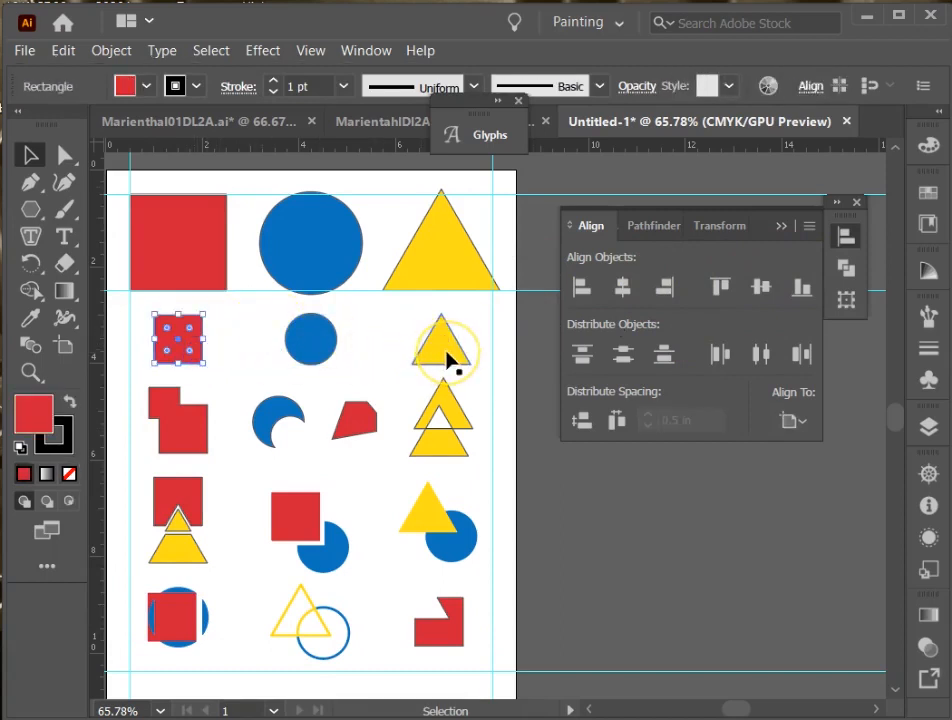
click(418, 354)
shift+click(174, 336)
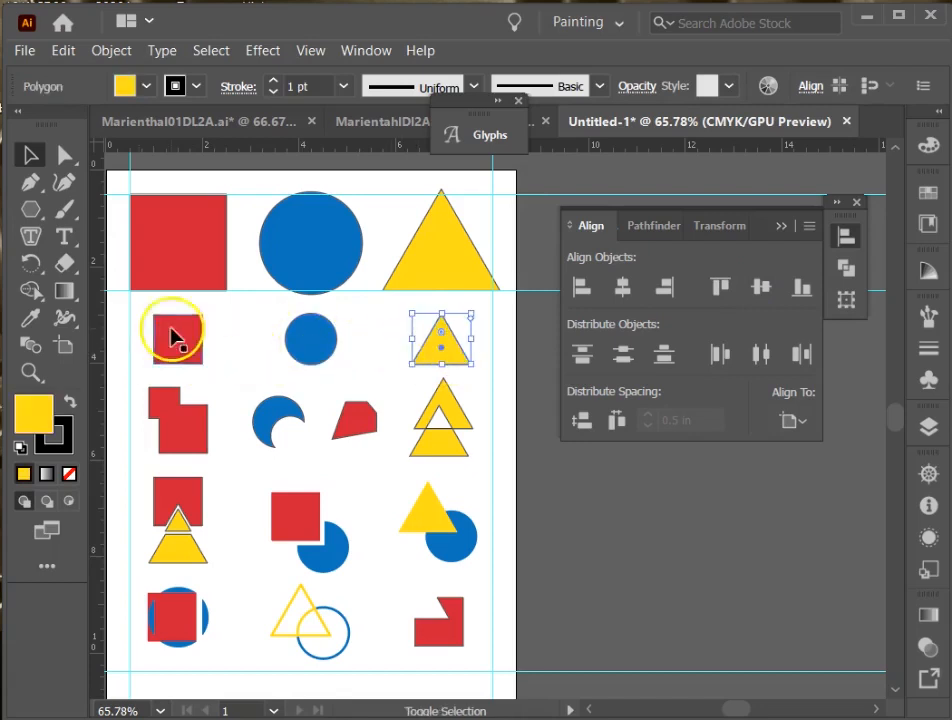
click(181, 336)
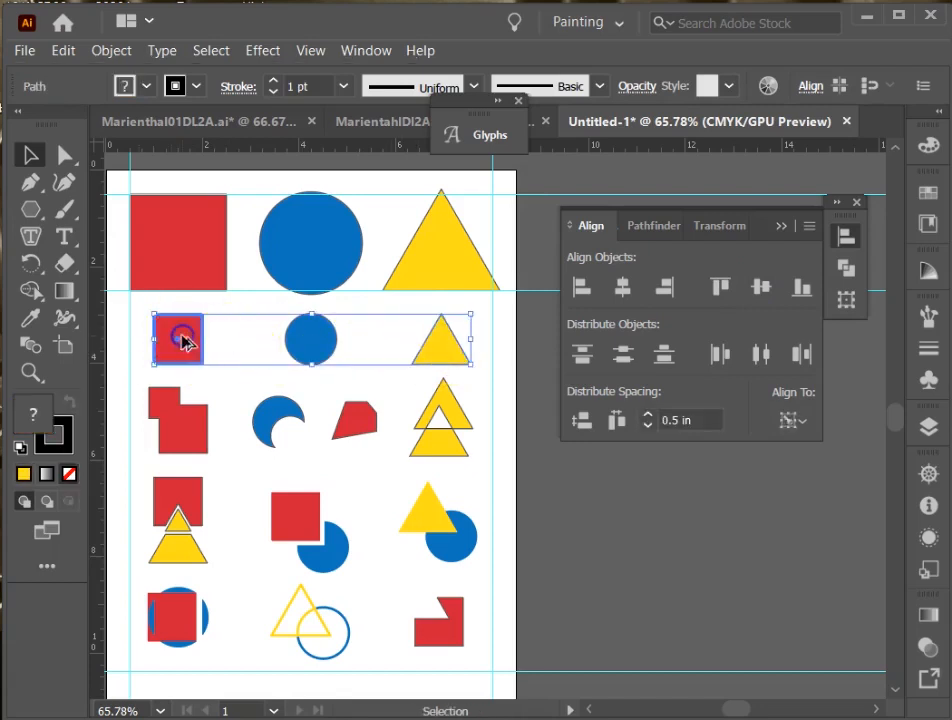
click(802, 286)
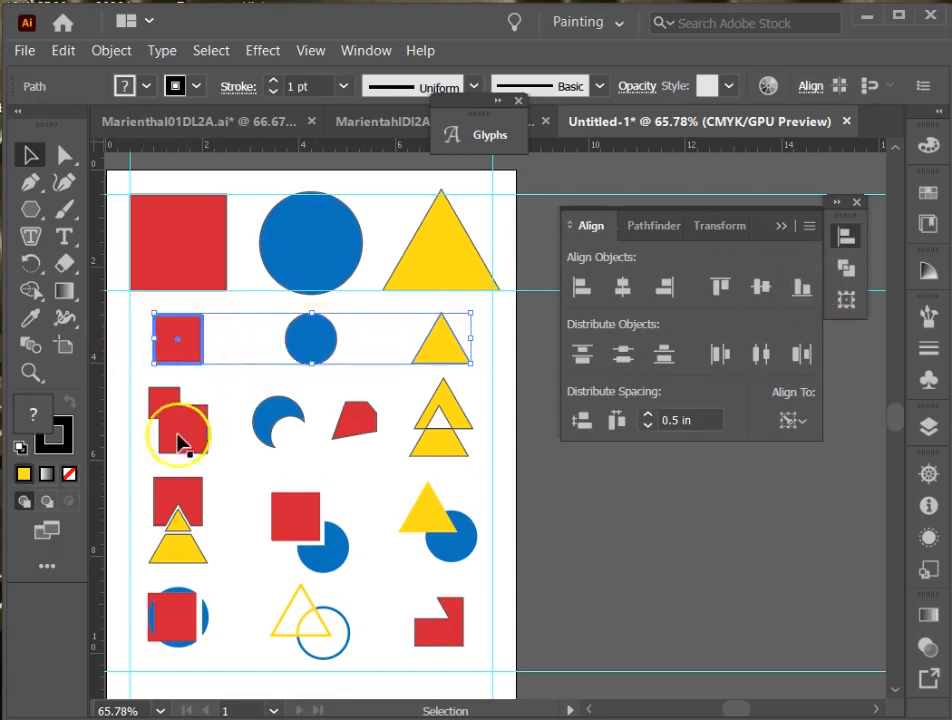
Step: Align the vertical centers of the third row's compound shapes, using the united red squares as key object
drag(160, 384, 527, 445)
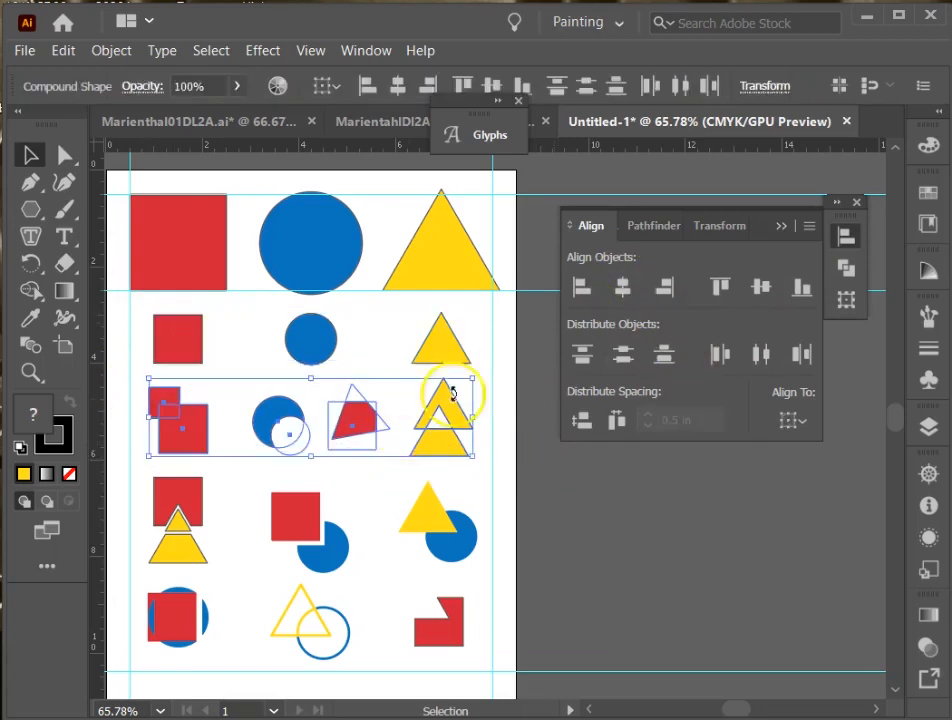
click(188, 423)
click(759, 289)
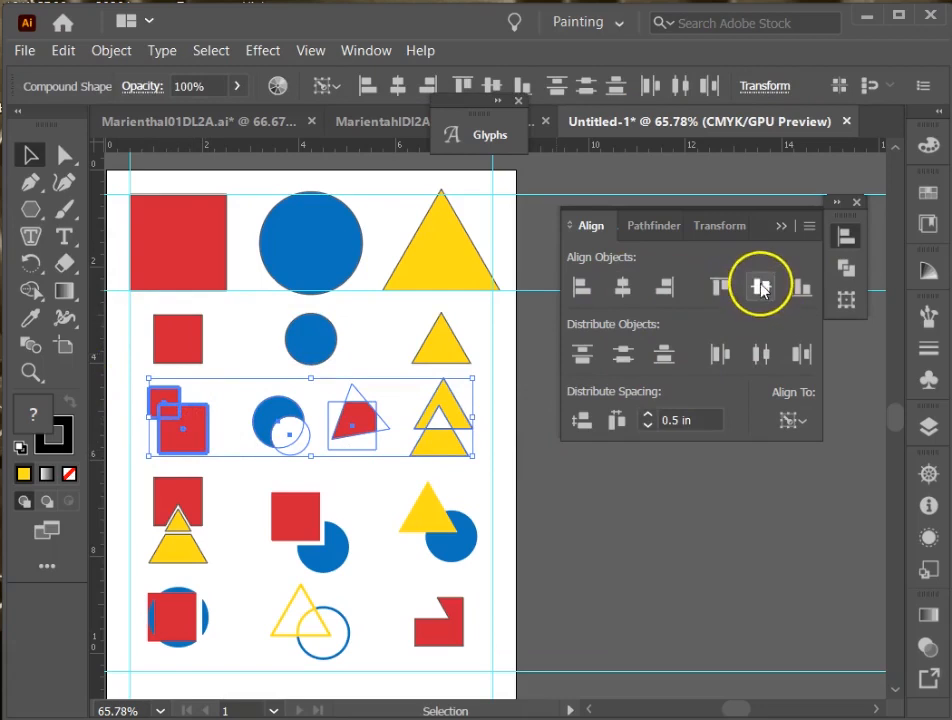
Step: Align the vertical centers of the fourth row's groups, using the divided square and triangle as key object
drag(134, 504, 228, 553)
click(172, 508)
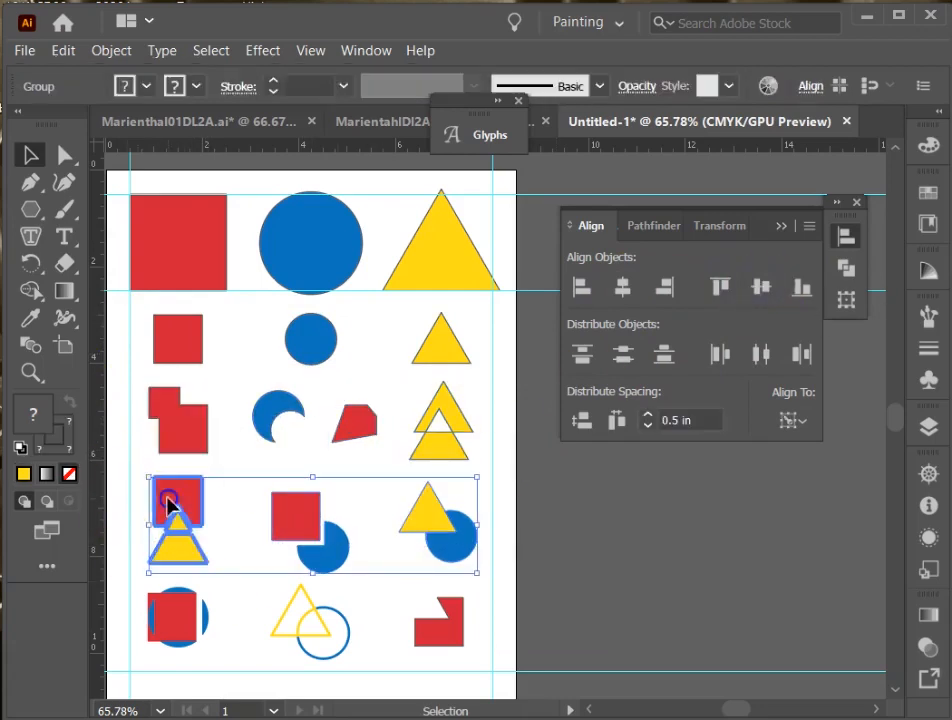
click(759, 287)
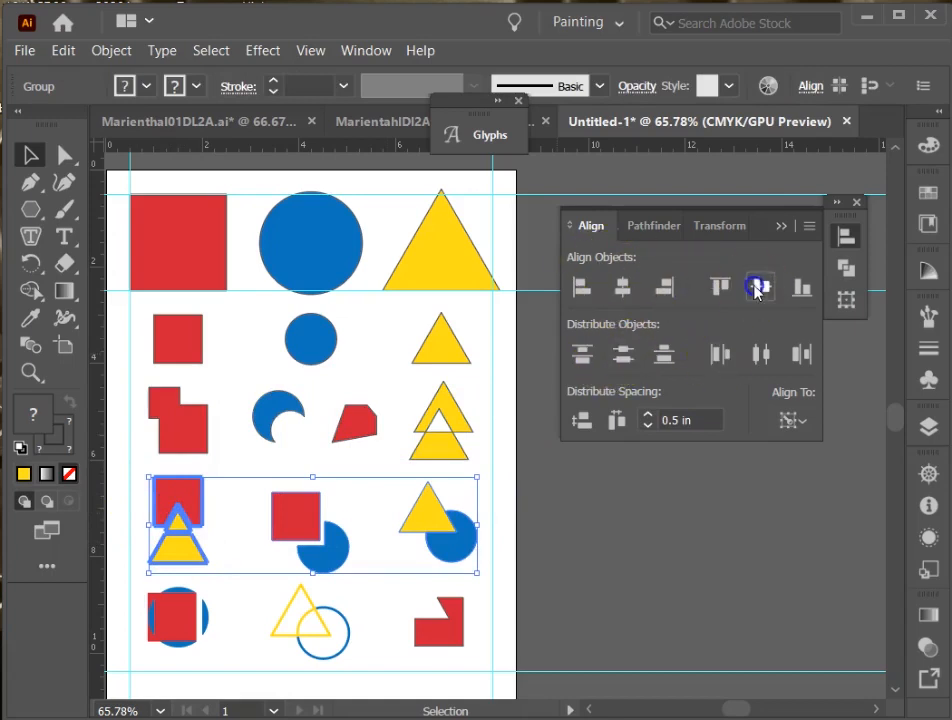
Step: Align the vertical centers of the bottom row's shapes, using the red square and blue circle group as key object
drag(137, 583, 546, 650)
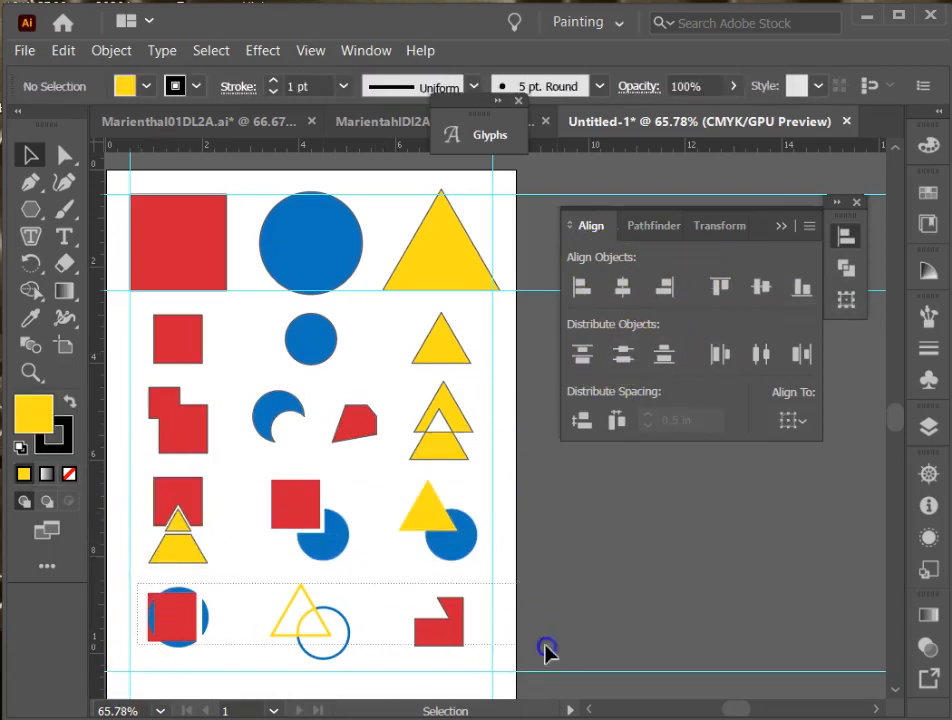
click(166, 638)
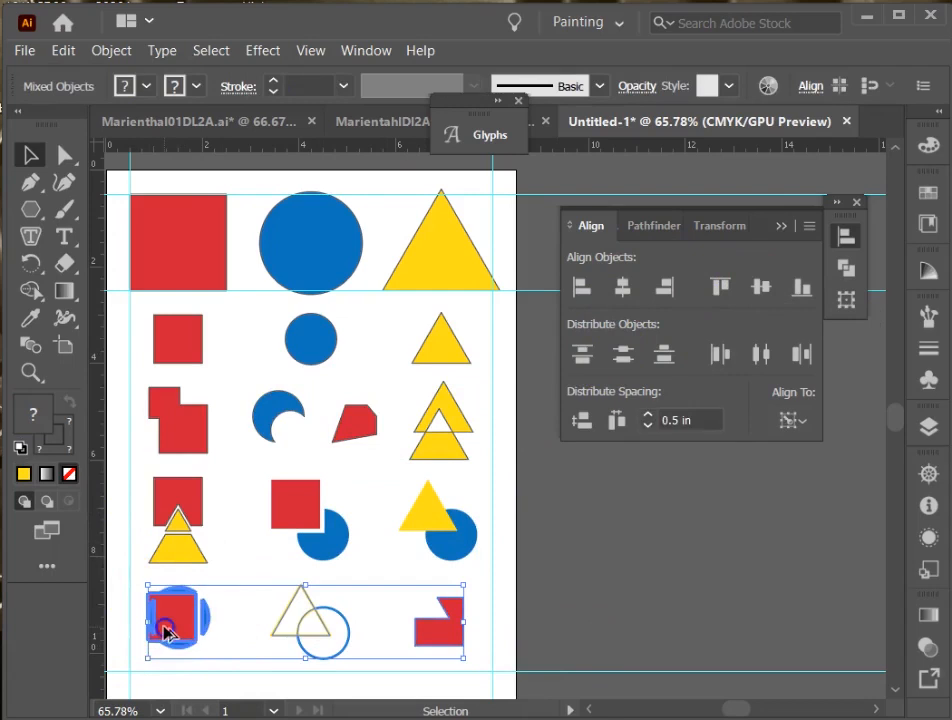
click(759, 287)
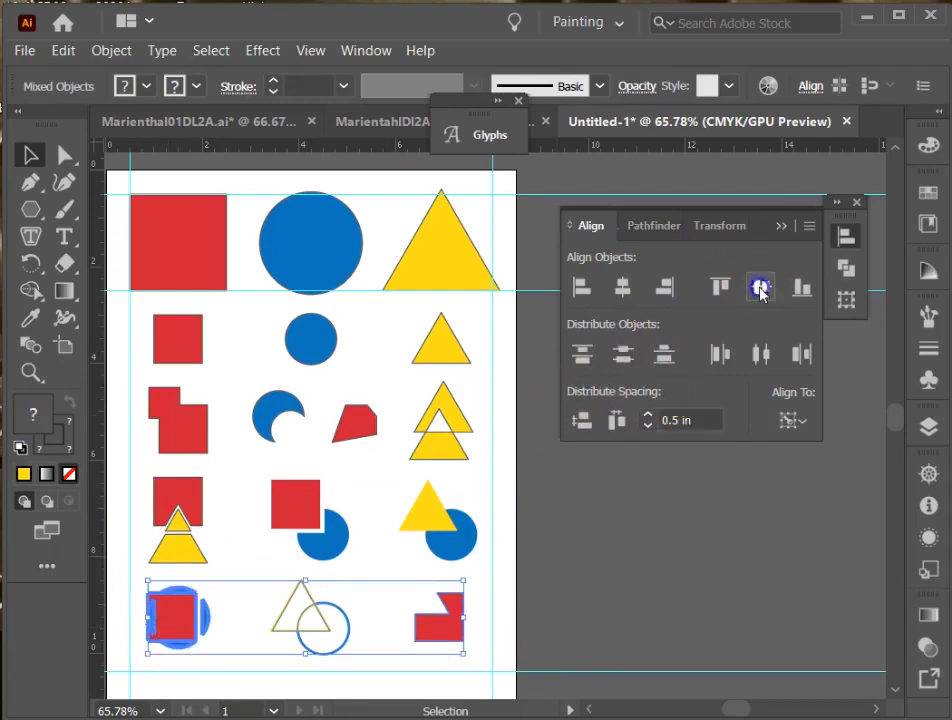
click(511, 650)
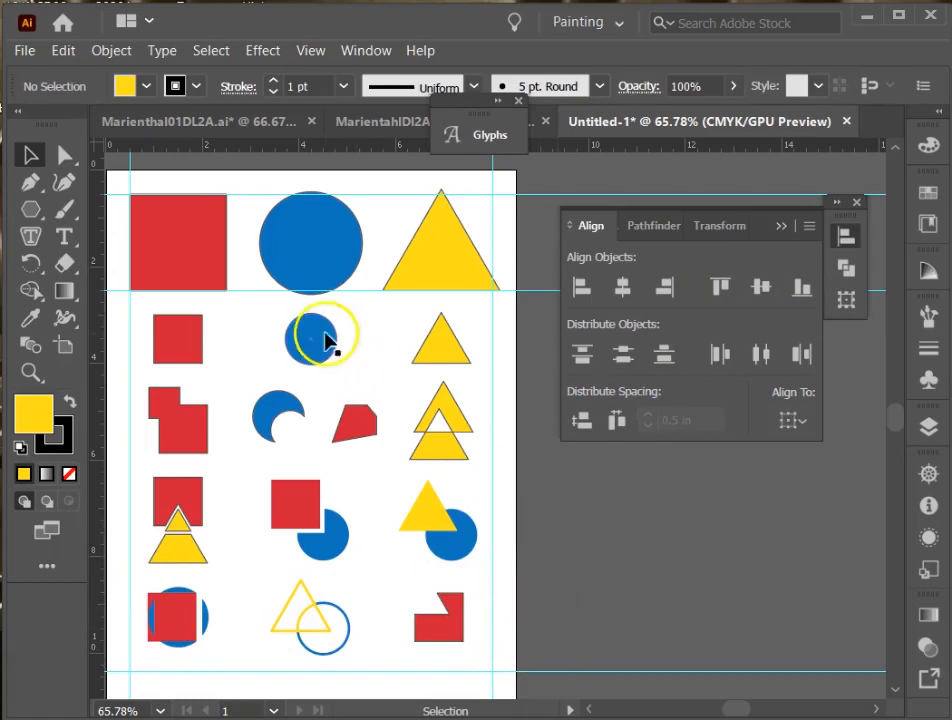
Step: Review the operation labels beneath the shapes on the reference sheet
click(375, 121)
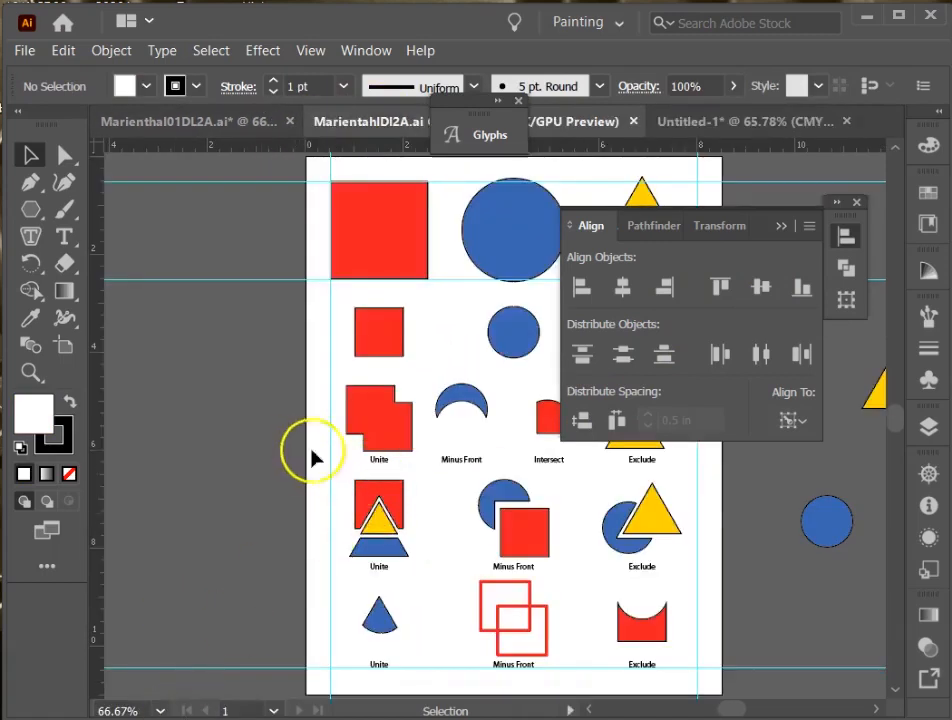
drag(348, 455, 546, 468)
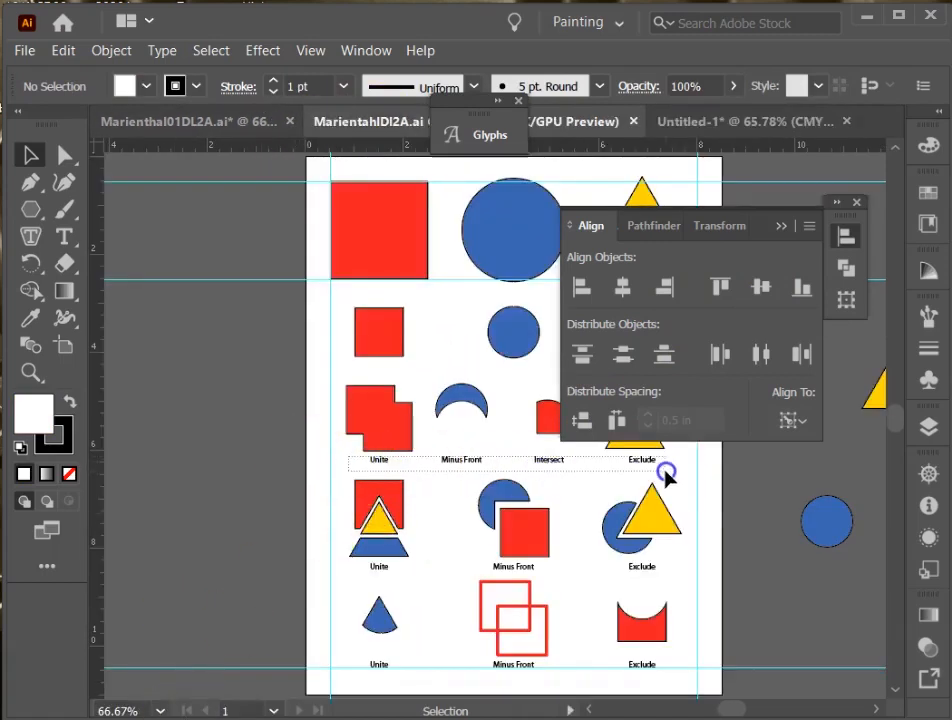
drag(664, 470, 664, 470)
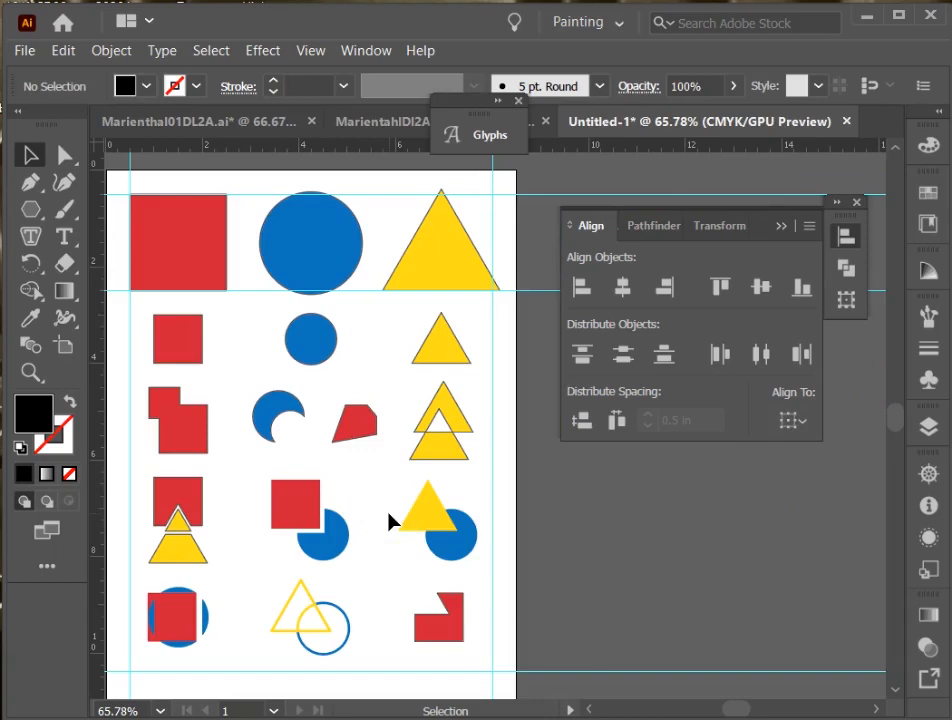
Step: Draw an area text box with placeholder text between the second row's small red square and blue circle
click(65, 238)
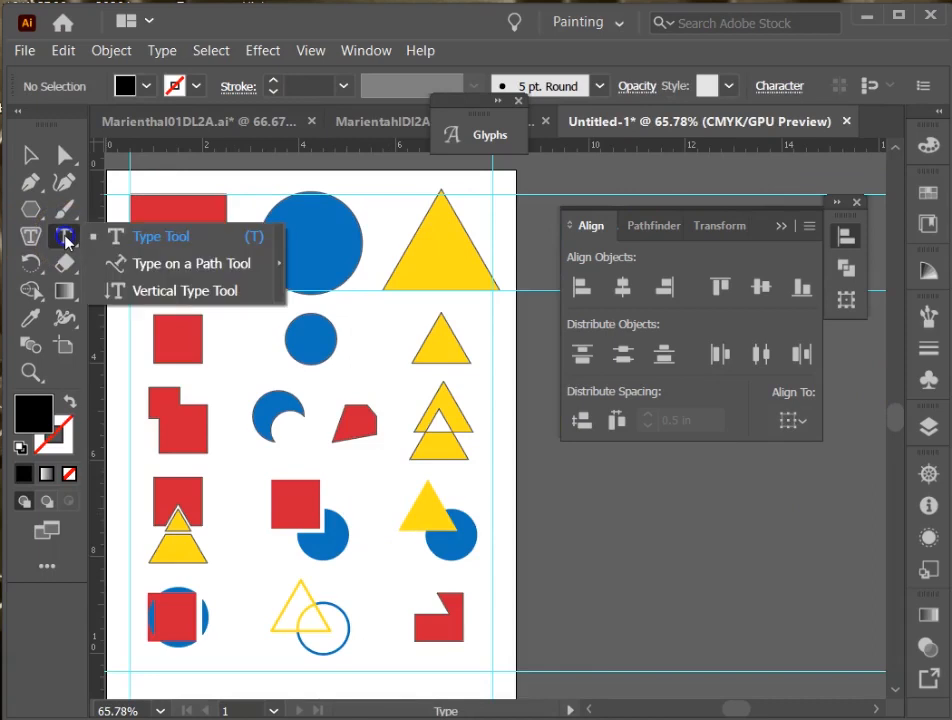
click(140, 236)
click(31, 373)
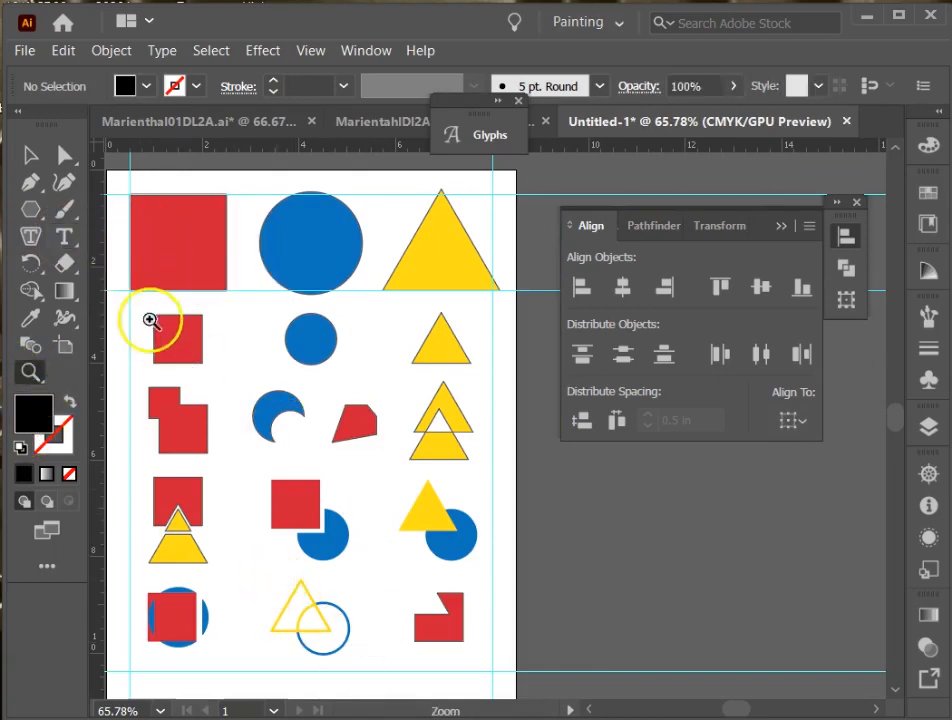
drag(120, 290, 426, 551)
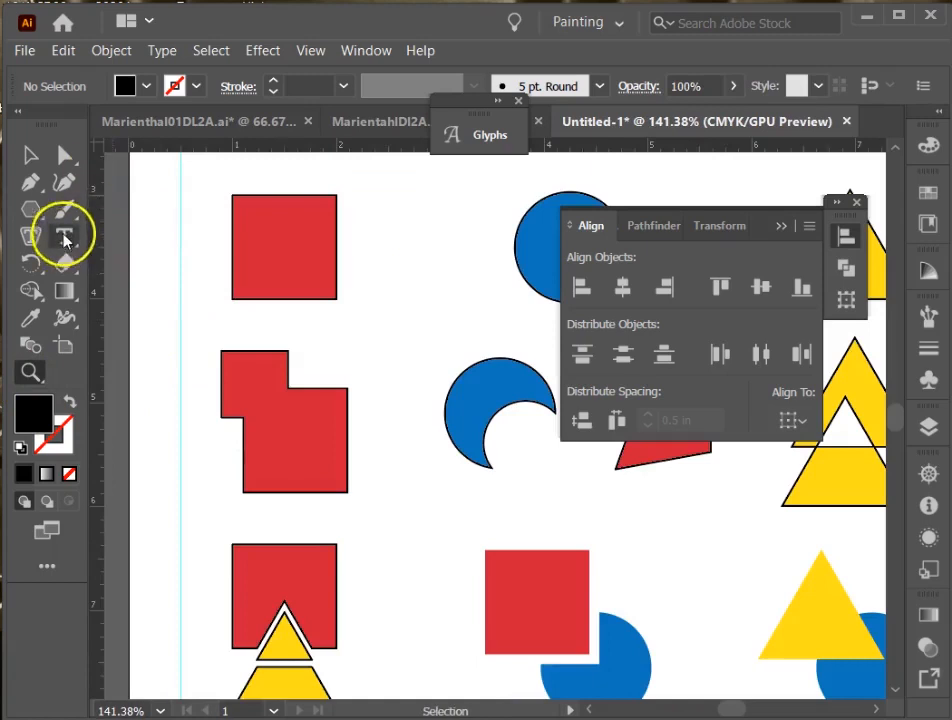
click(64, 236)
click(806, 226)
click(66, 238)
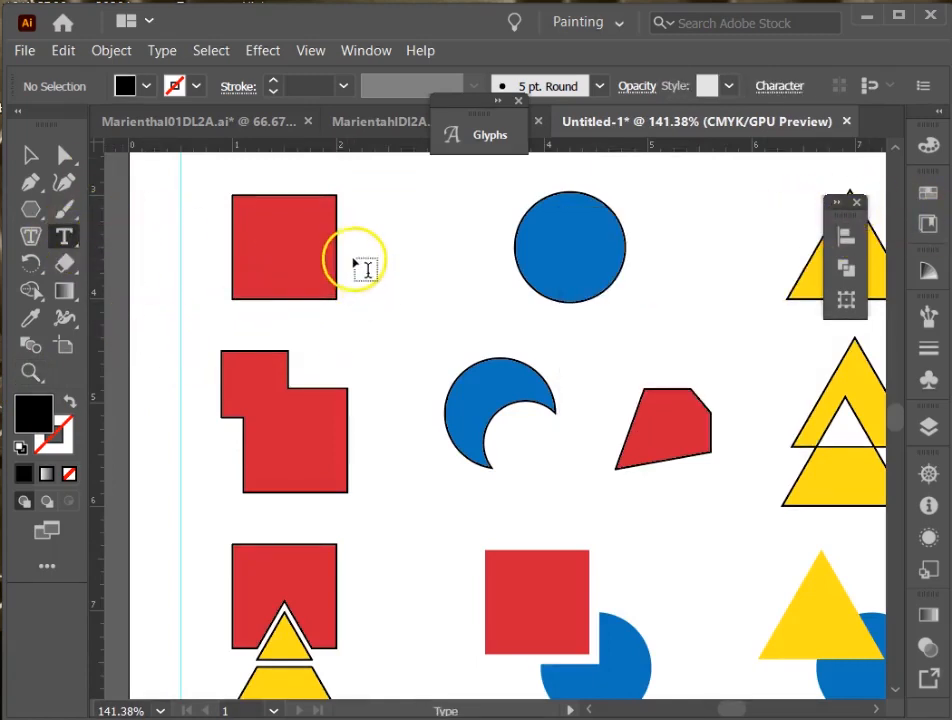
drag(352, 216, 374, 234)
drag(479, 313, 490, 320)
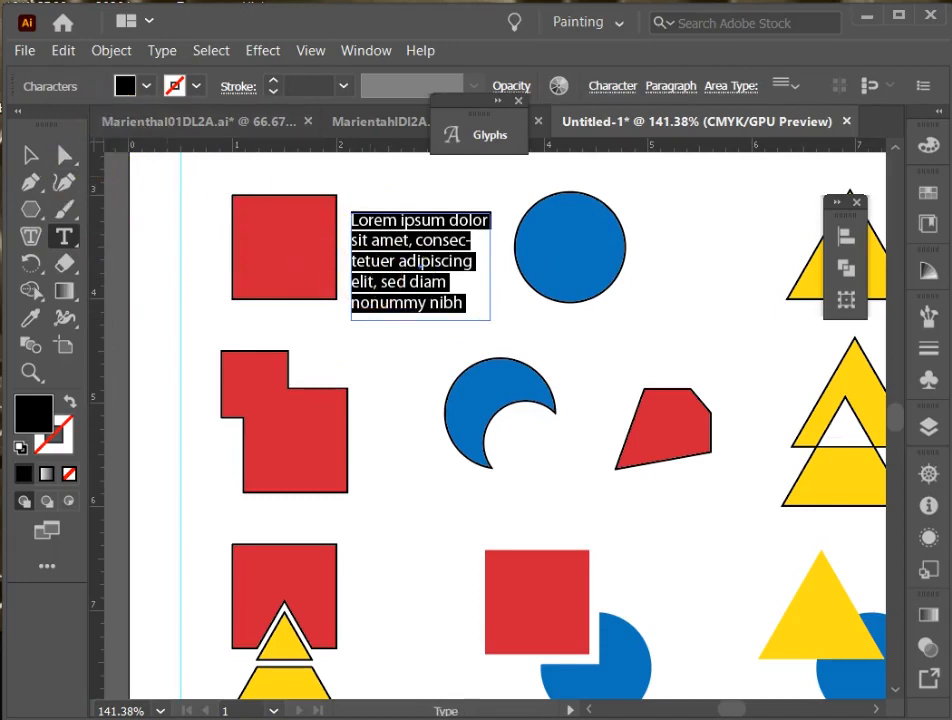
Step: Delete the area text box beside the small red square
click(30, 156)
click(365, 244)
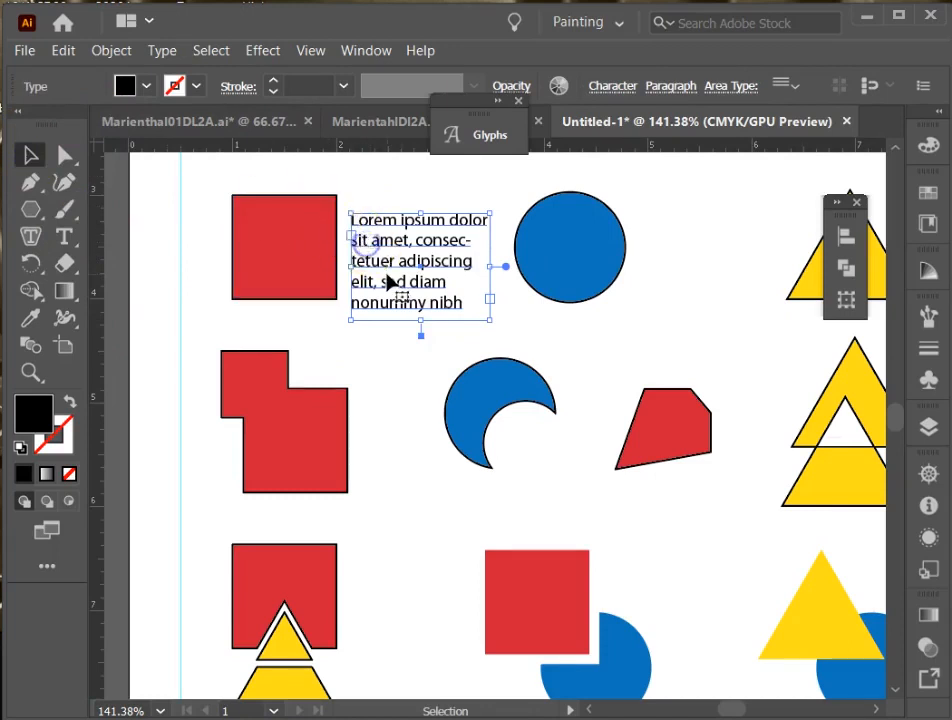
key(Delete)
Step: Add placeholder point text beside the small red square, enlarge it by its bounding box, and move it beneath the square
click(63, 235)
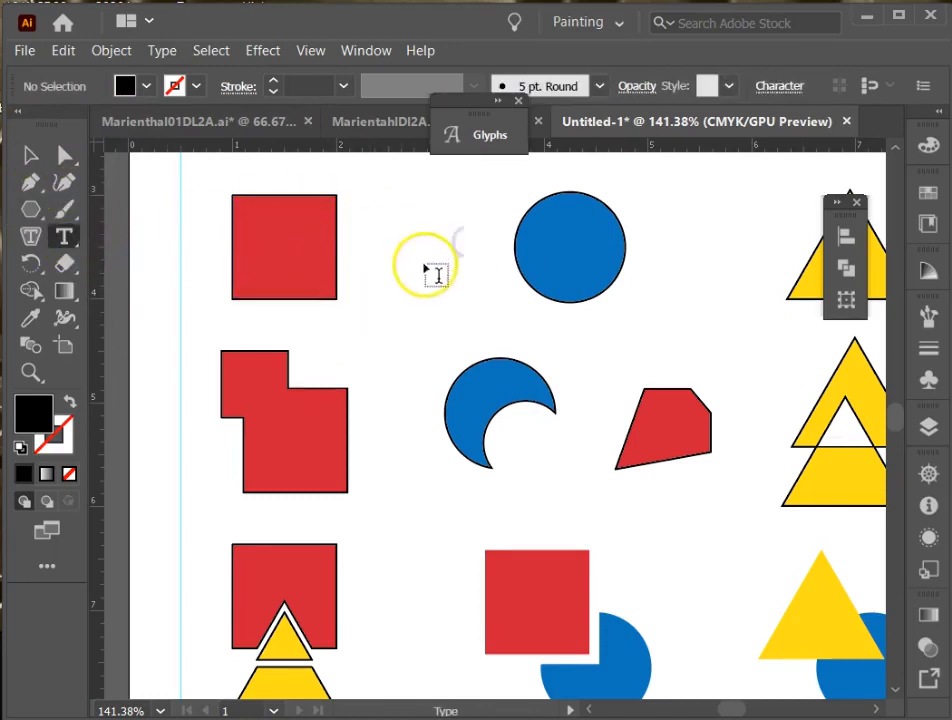
click(388, 249)
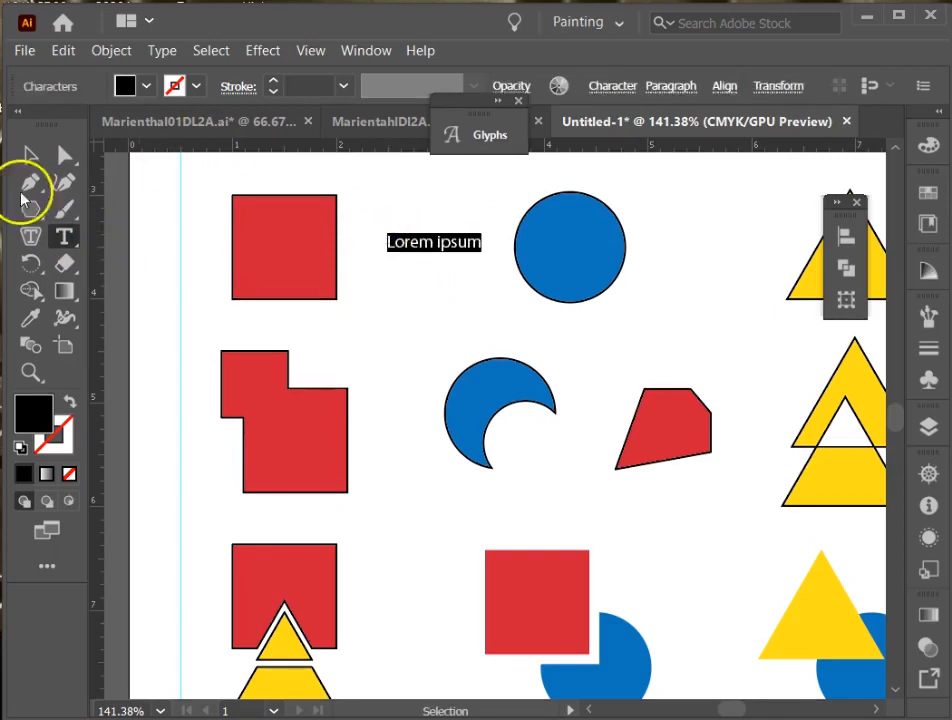
click(30, 155)
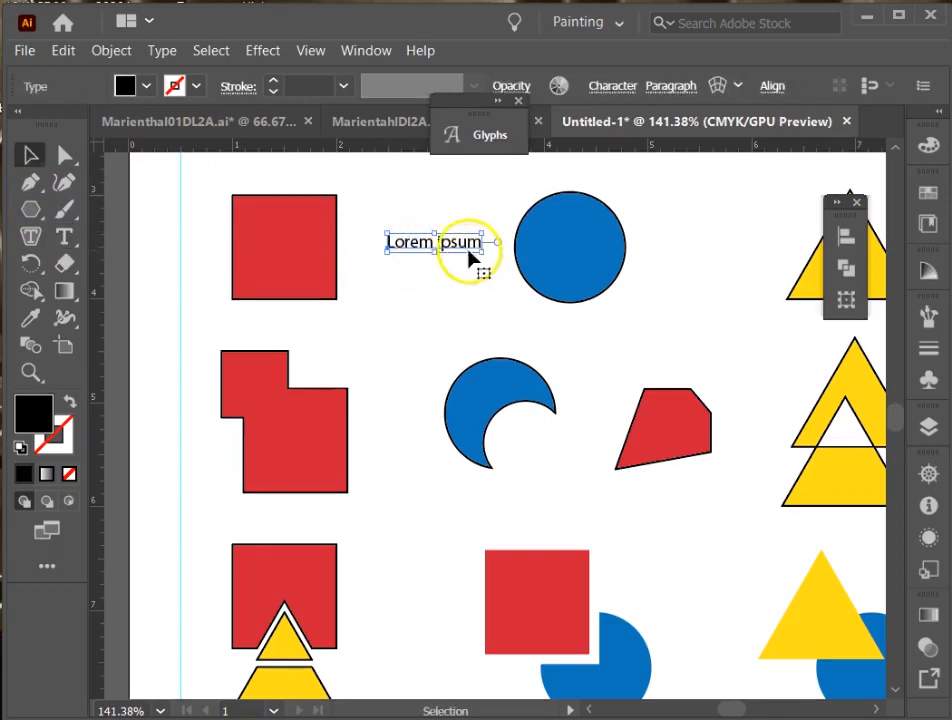
drag(480, 255, 672, 365)
drag(436, 278, 314, 340)
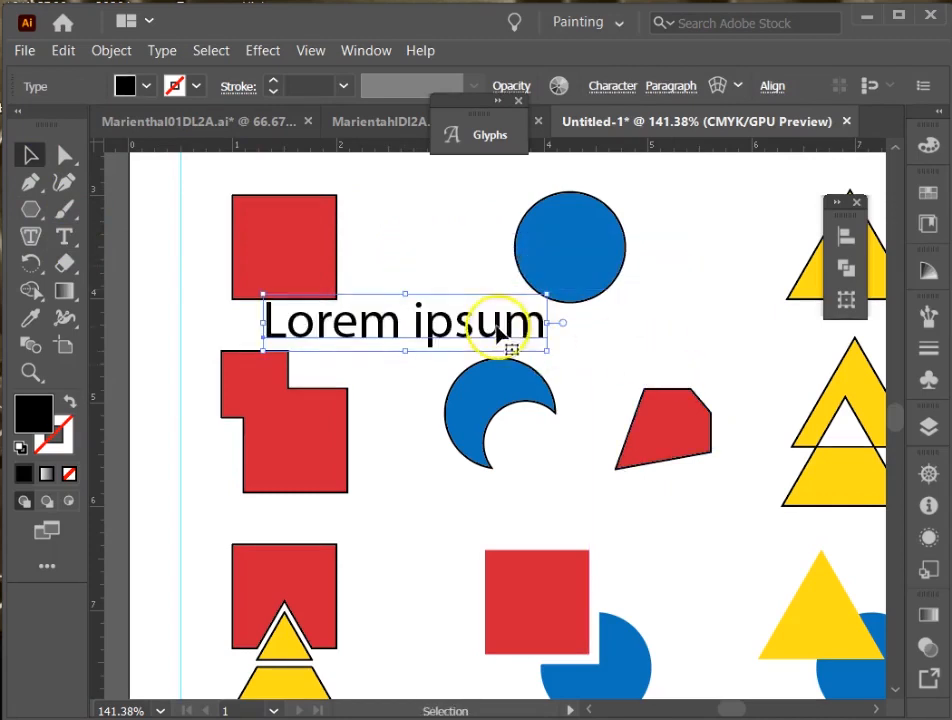
Step: Try squeezing and enlarging the point text by its bounding box, undoing the scaling and the move
drag(543, 355, 400, 361)
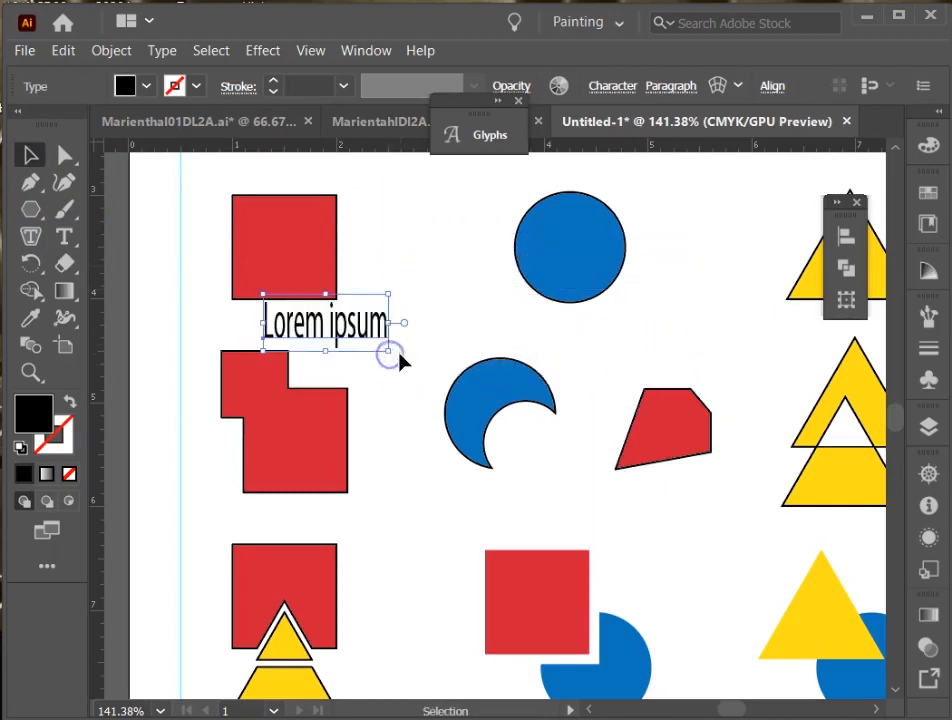
key(ctrl+z)
drag(547, 350, 642, 372)
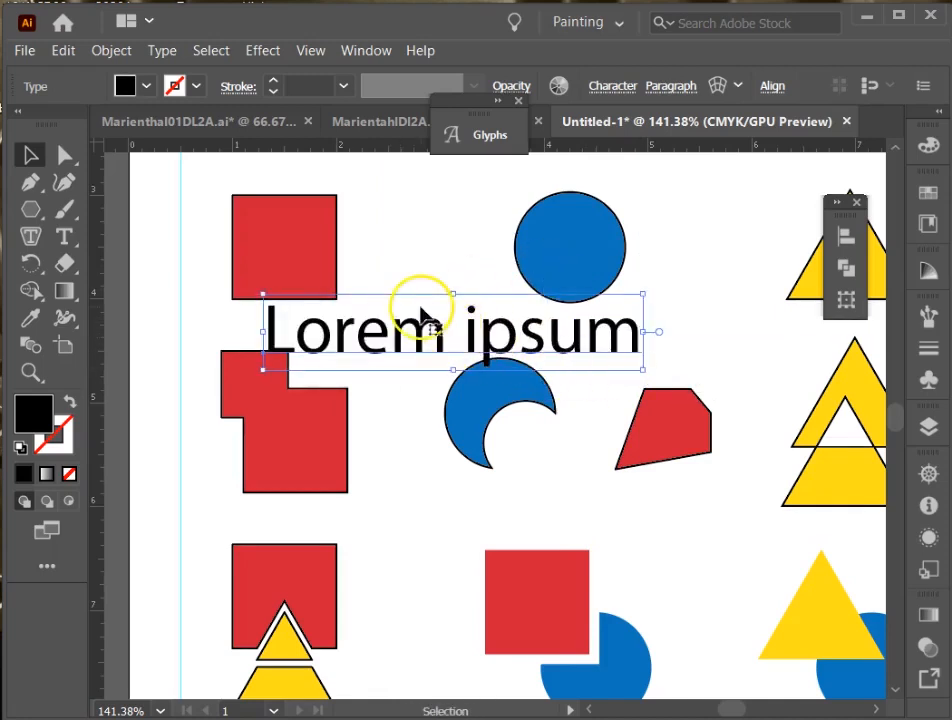
key(ctrl+z)
key(ctrl+shift+z)
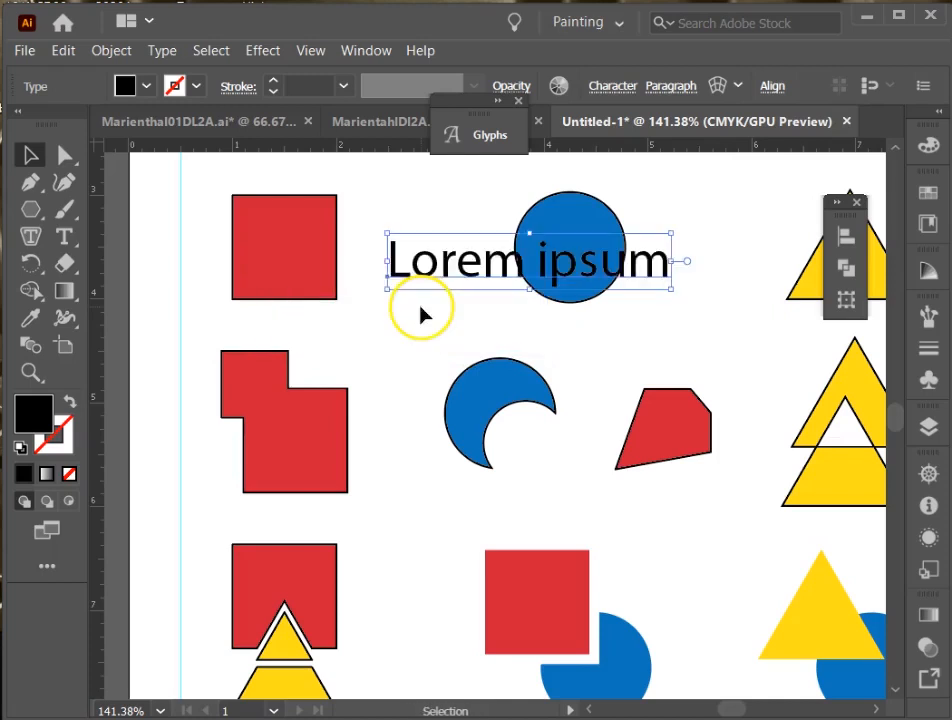
Step: Draw an area text box with placeholder text over the third row's blue crescent
click(48, 236)
drag(347, 313, 550, 518)
click(30, 155)
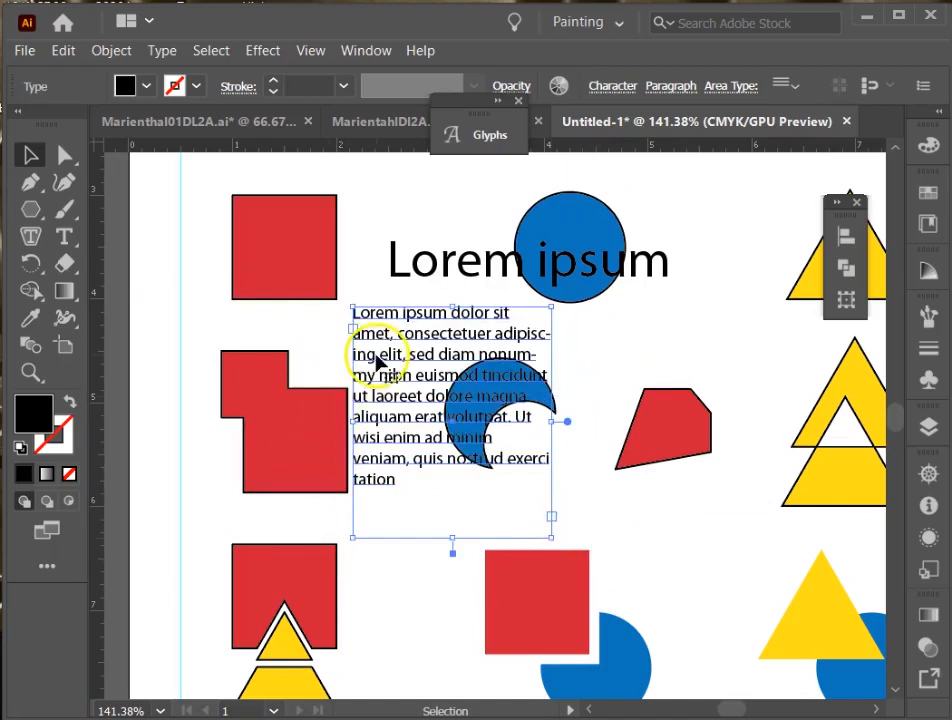
Step: Delete the area text box and the enlarged point text
key(Delete)
drag(448, 270, 268, 332)
key(Delete)
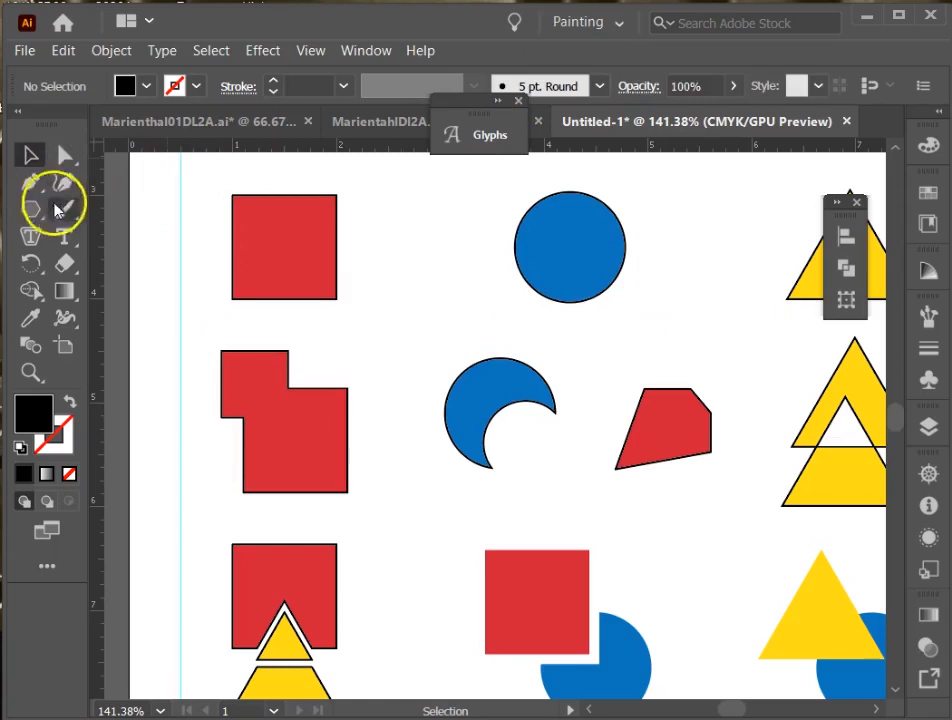
Step: Add the point text label "Unite" beneath the second row's small red square
click(66, 236)
click(253, 320)
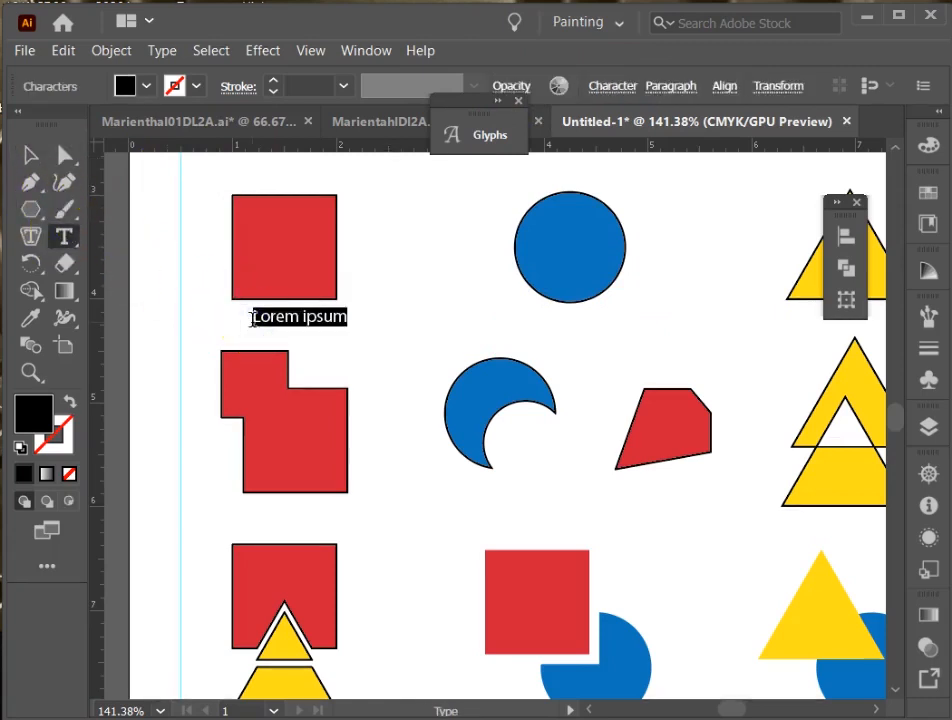
text(Unite)
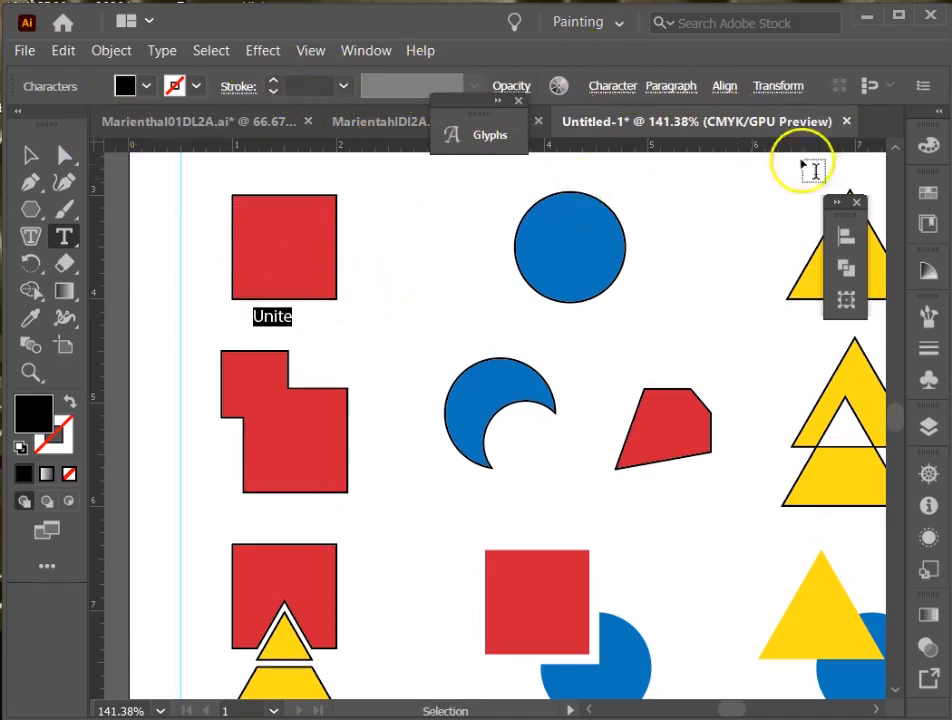
Step: Examine the Unite label's character settings, including font family, style, size, kerning and tracking
key(ctrl)
key(ctrl+t)
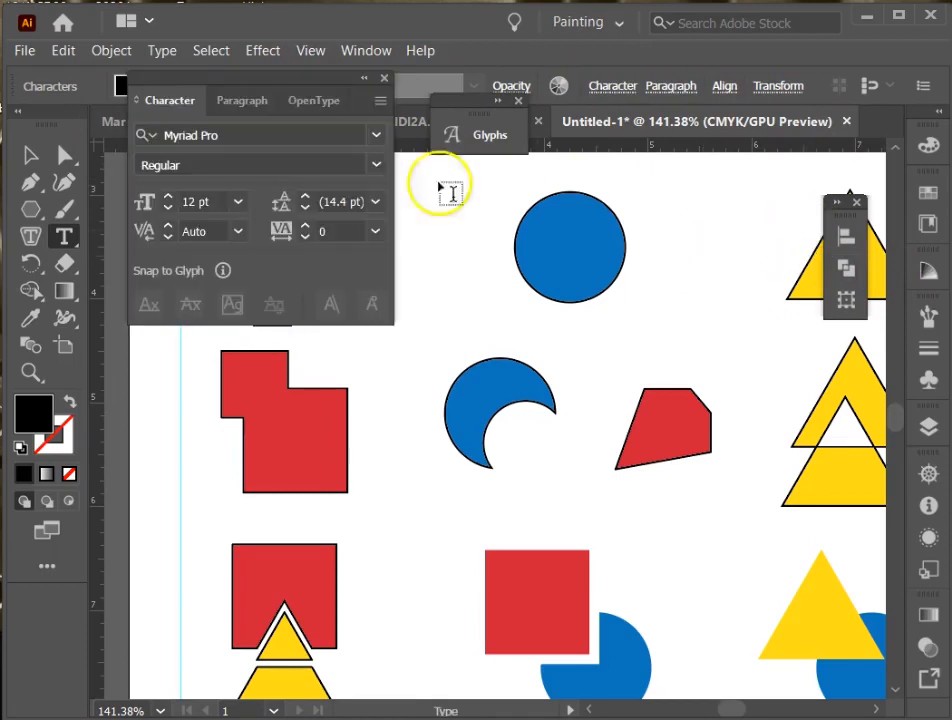
drag(228, 84, 671, 214)
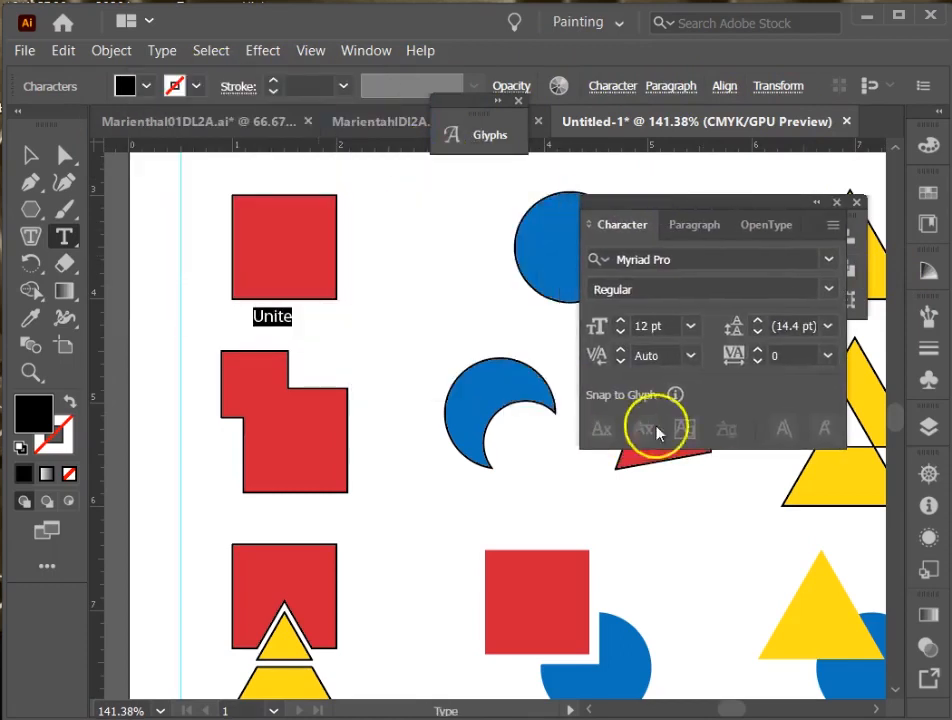
drag(697, 257, 560, 270)
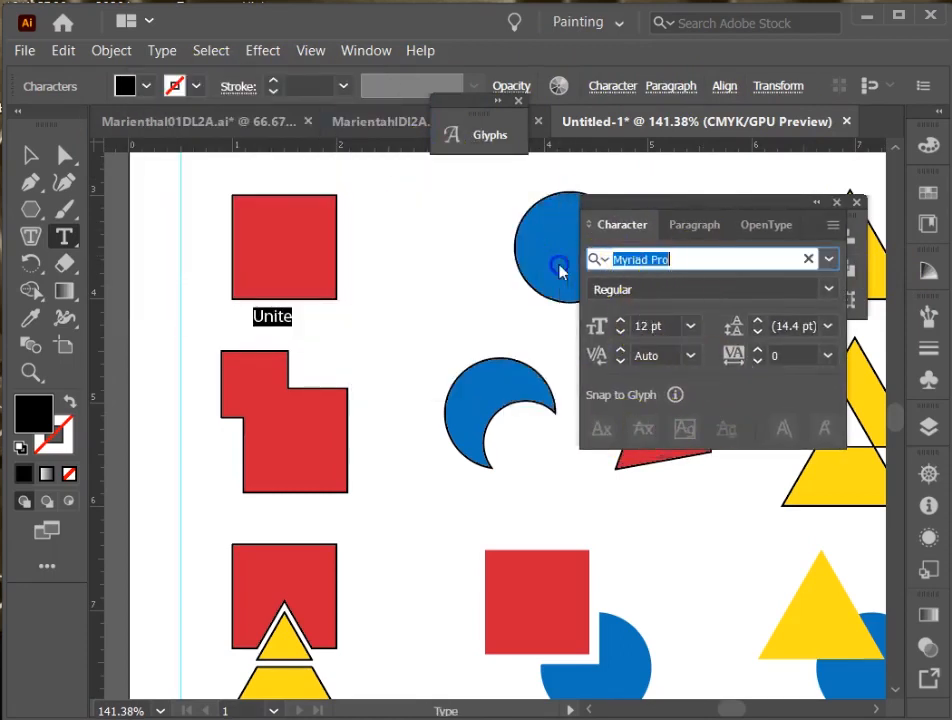
click(640, 288)
click(684, 326)
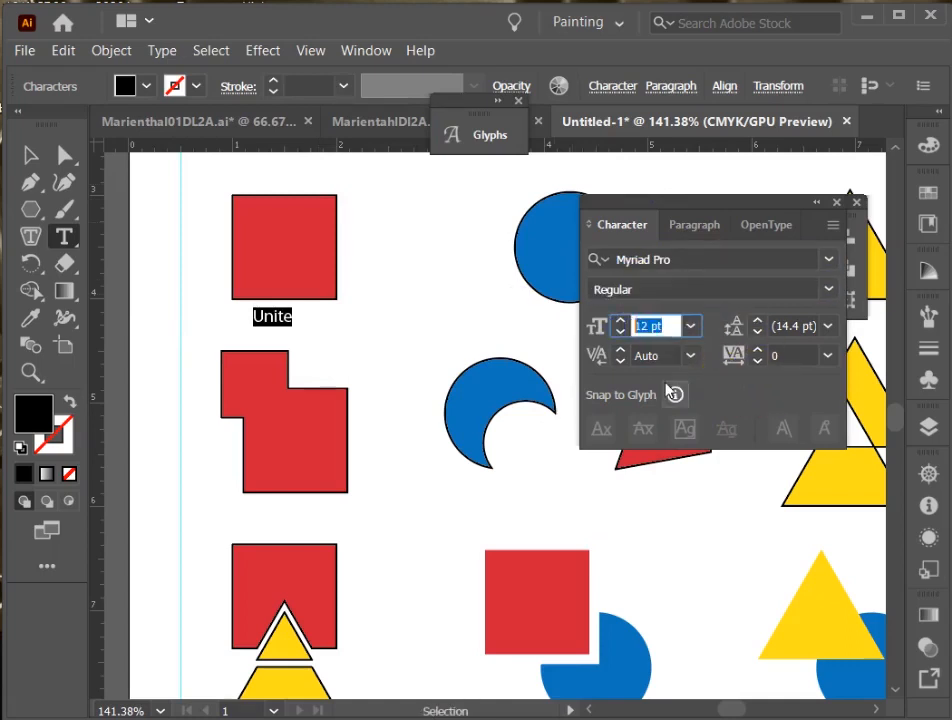
click(684, 352)
click(776, 356)
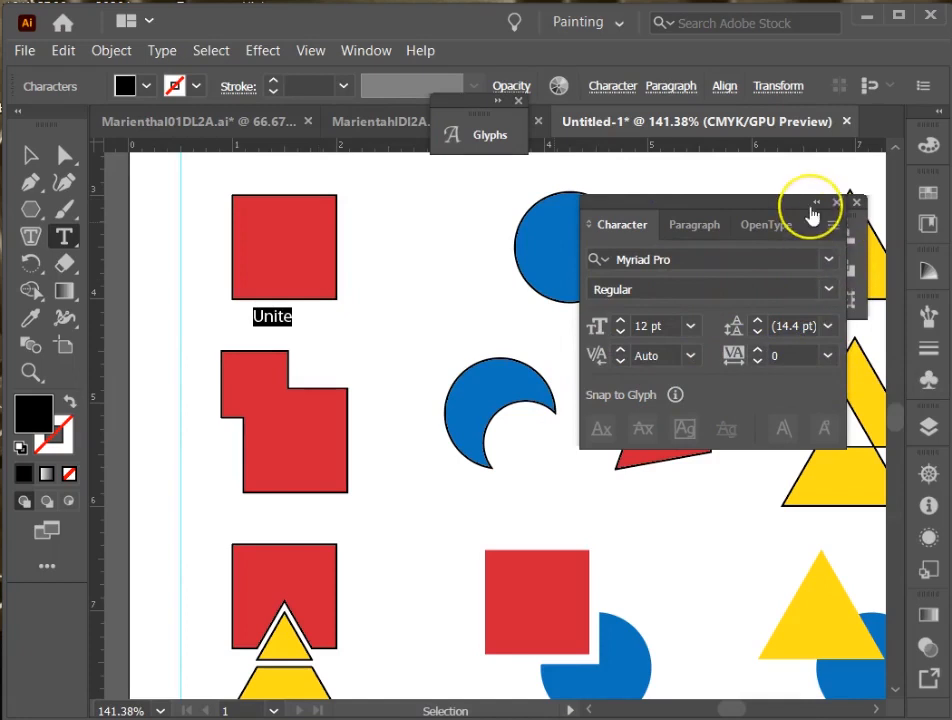
click(816, 203)
key(Escape)
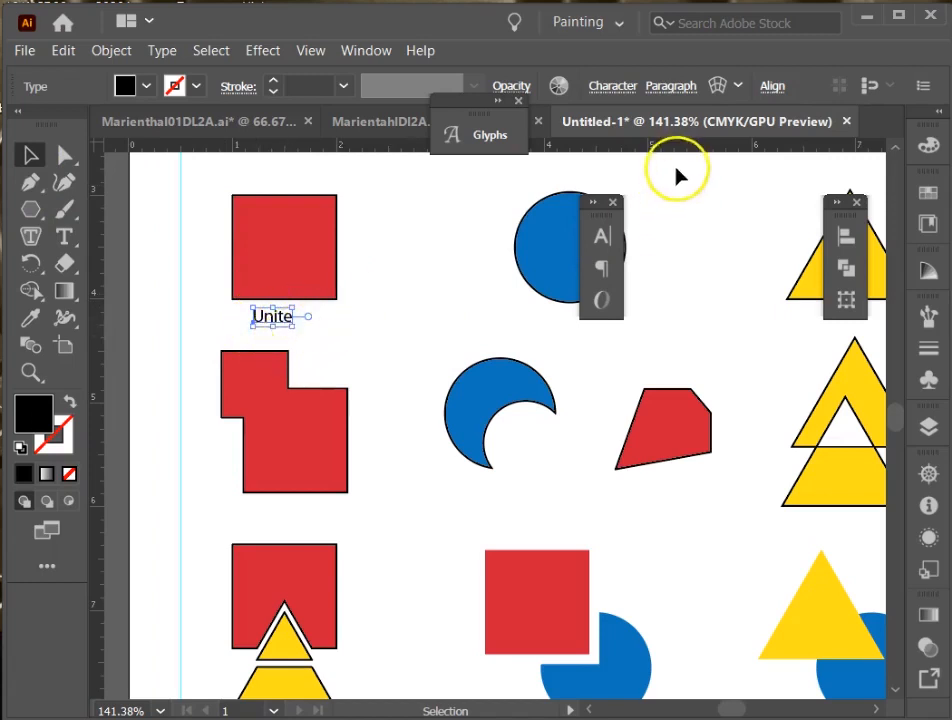
Step: Set the Unite label's paragraph alignment to centered
click(674, 88)
click(492, 125)
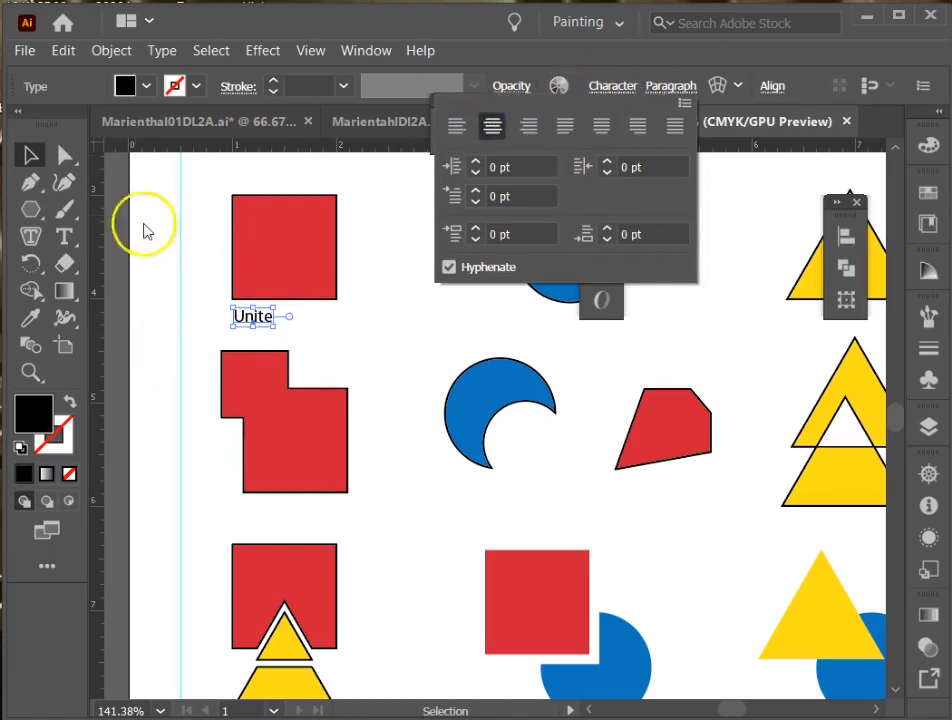
click(282, 271)
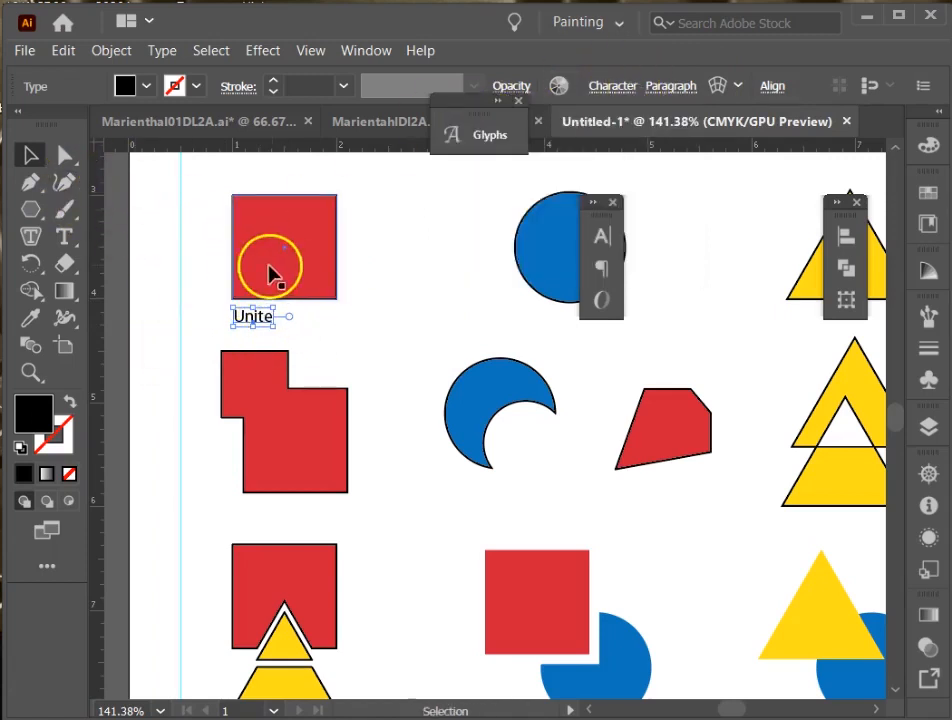
Step: Align the horizontal centers of the Unite label and the small red square, using the square as key object
shift+click(318, 284)
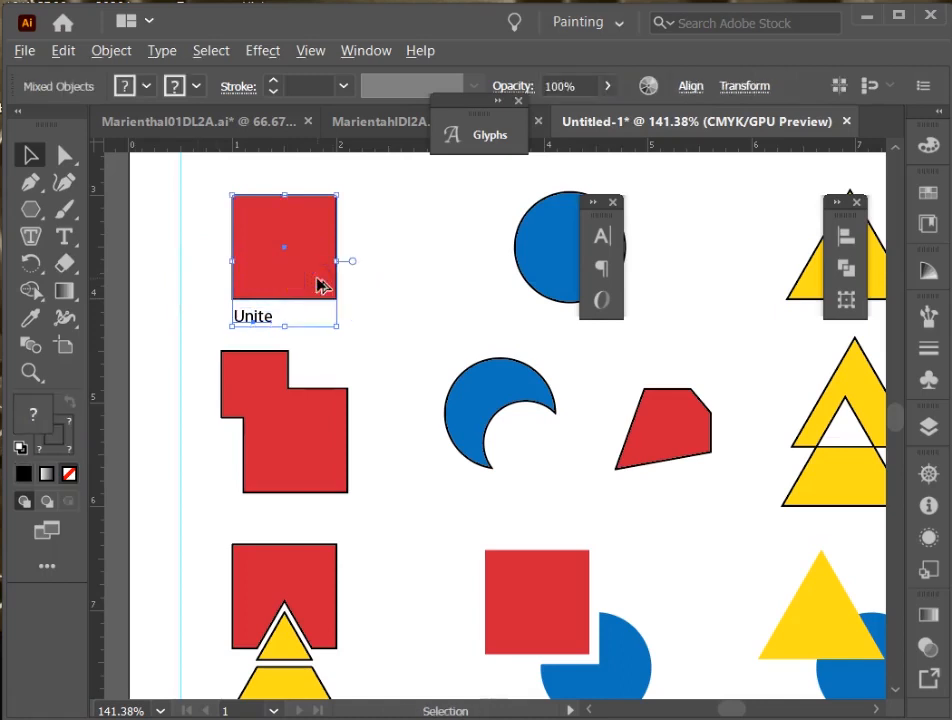
click(298, 275)
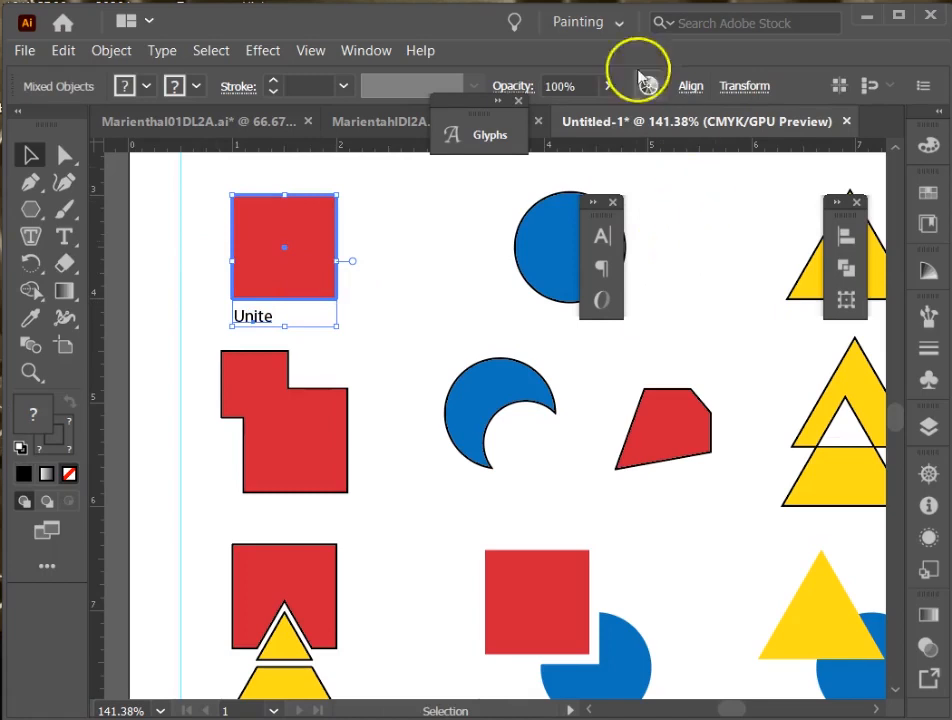
click(846, 237)
click(638, 292)
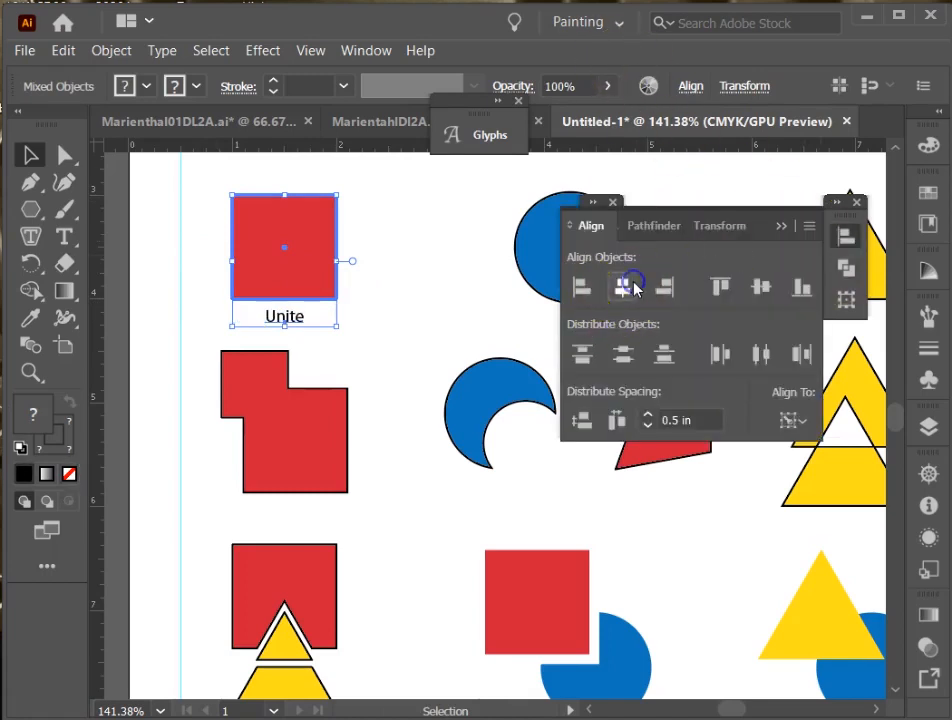
click(214, 277)
Step: Duplicate the Unite label beside the original and set the copy's paragraph alignment to left
click(284, 319)
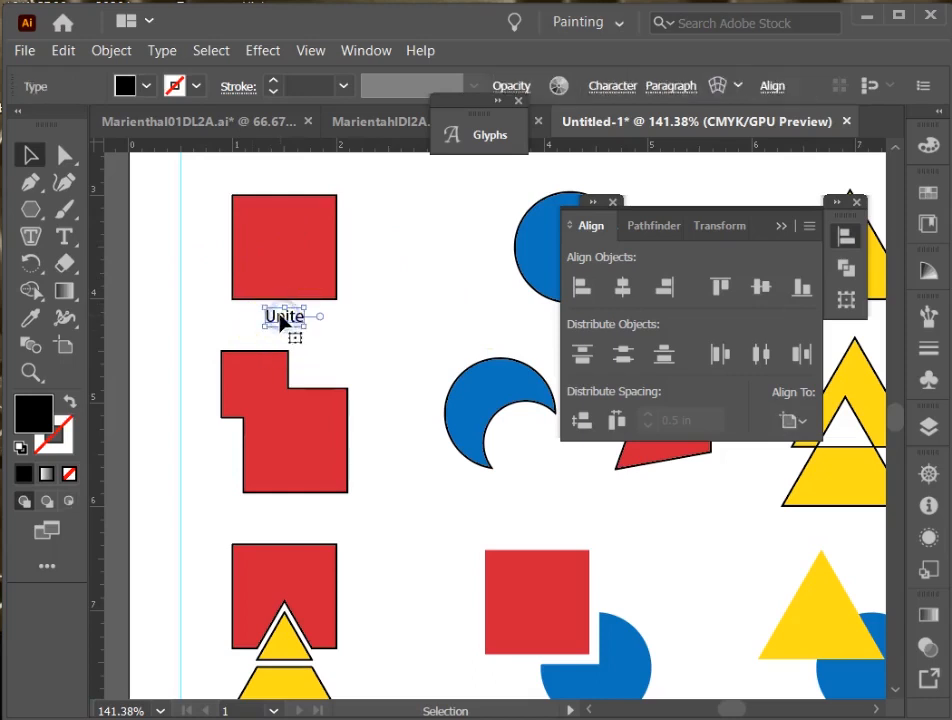
drag(282, 320, 368, 332)
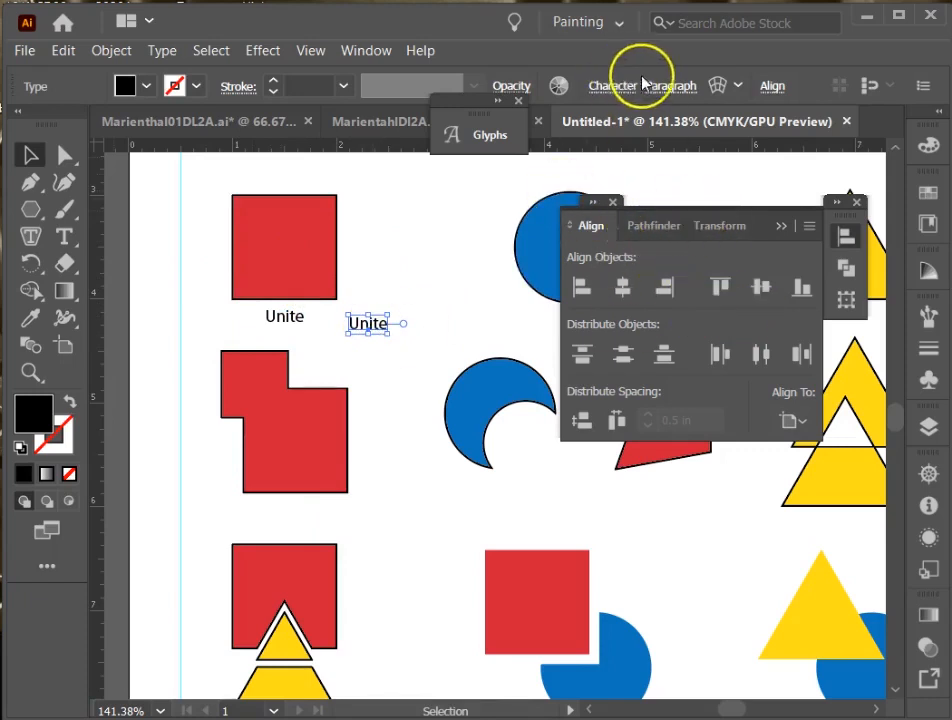
click(671, 86)
click(456, 127)
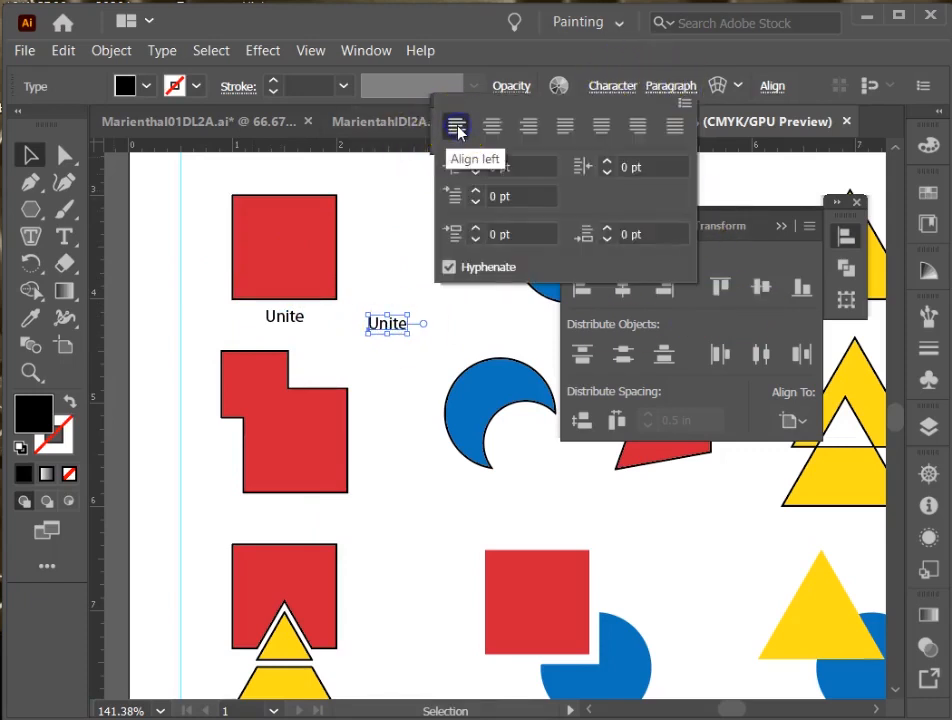
Step: Move the left-aligned Unite copy beneath the original label and center it horizontally on the small red square as key object
click(381, 329)
drag(383, 330, 285, 340)
shift+click(268, 254)
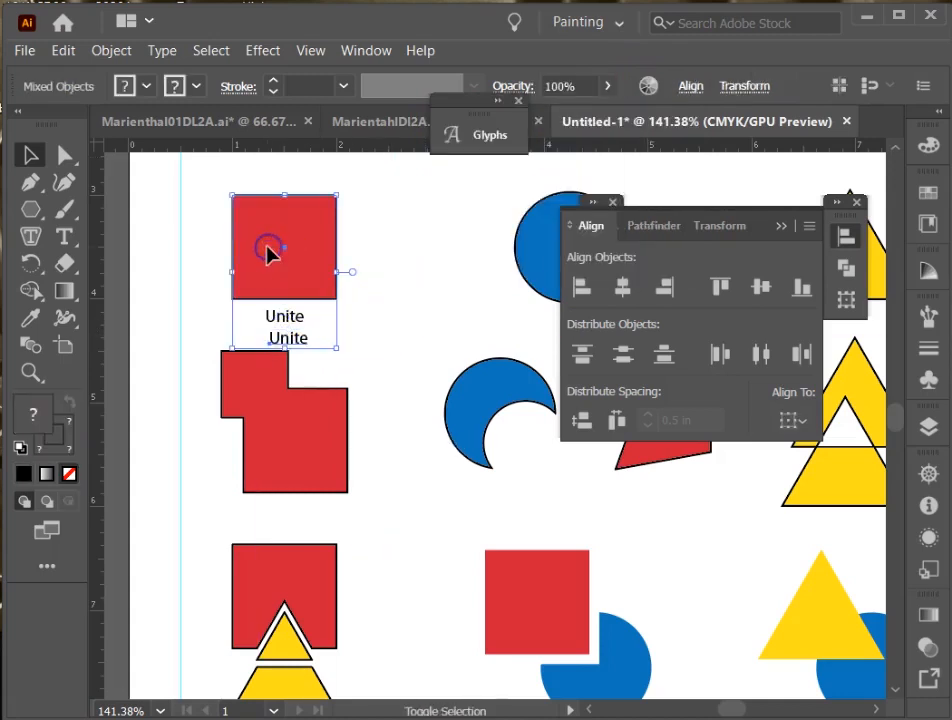
click(270, 247)
click(621, 287)
click(181, 308)
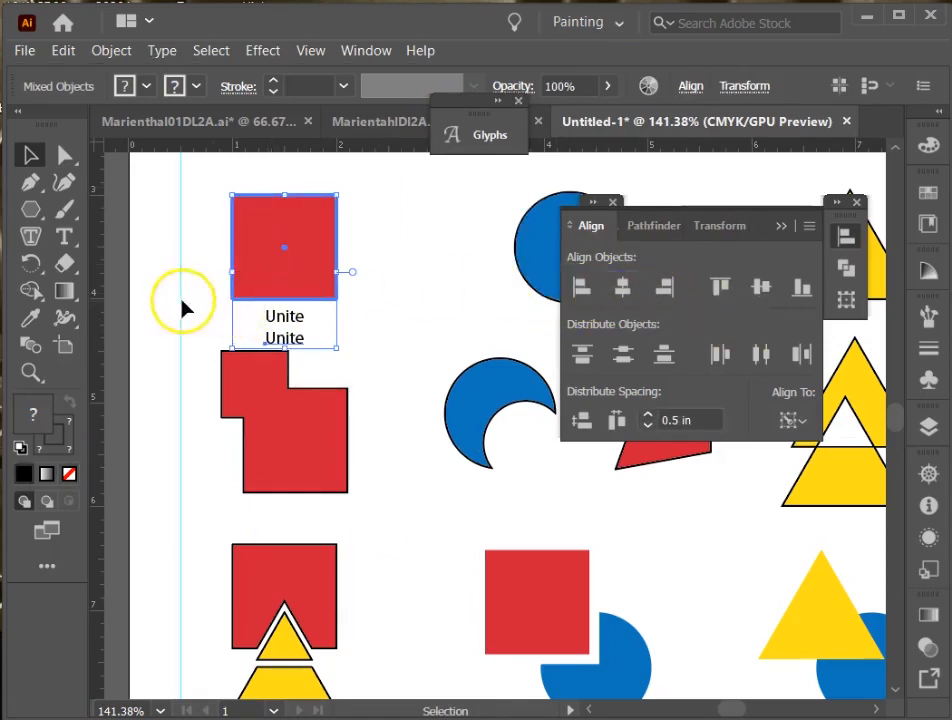
Step: Delete the duplicate Unite label under the original
double_click(284, 338)
key(Delete)
key(Escape)
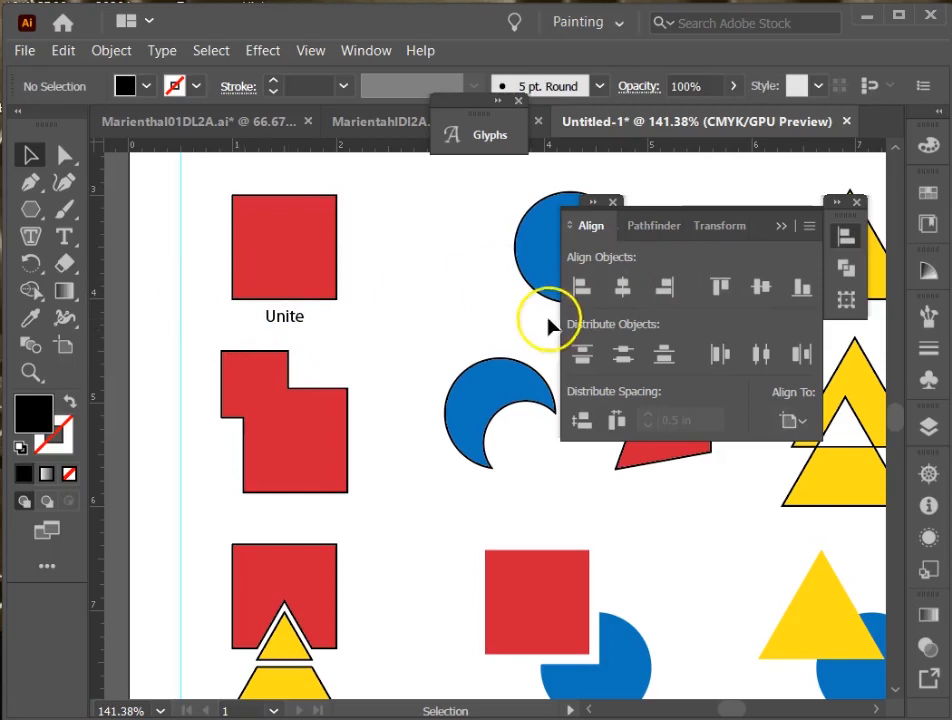
Step: Draw an area text box beside the Unite label and enter "Unite" in it
click(63, 234)
drag(358, 315, 465, 360)
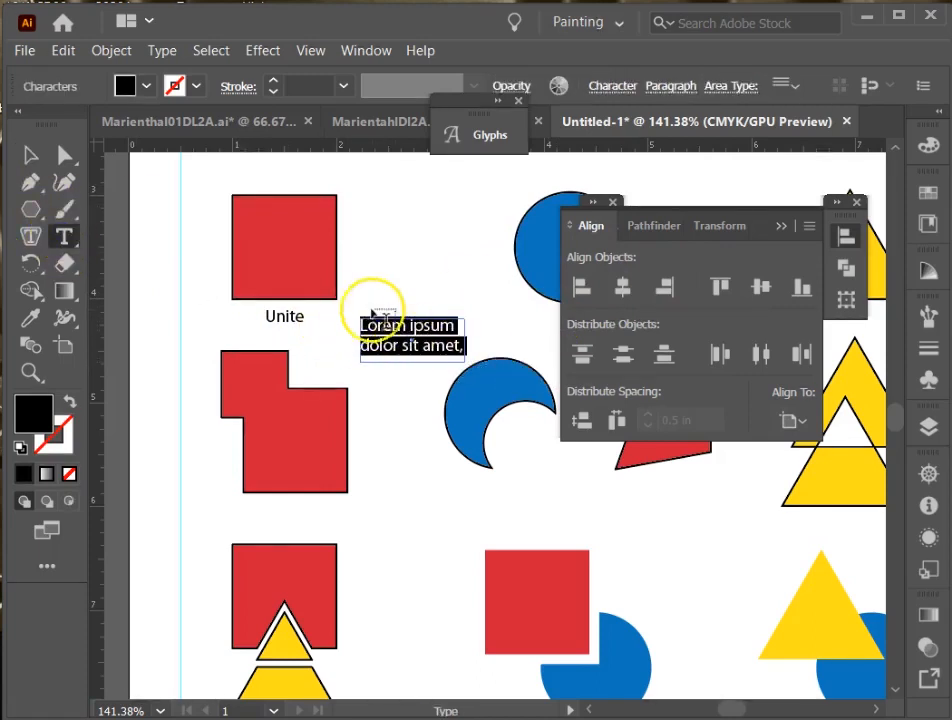
text(Unit)
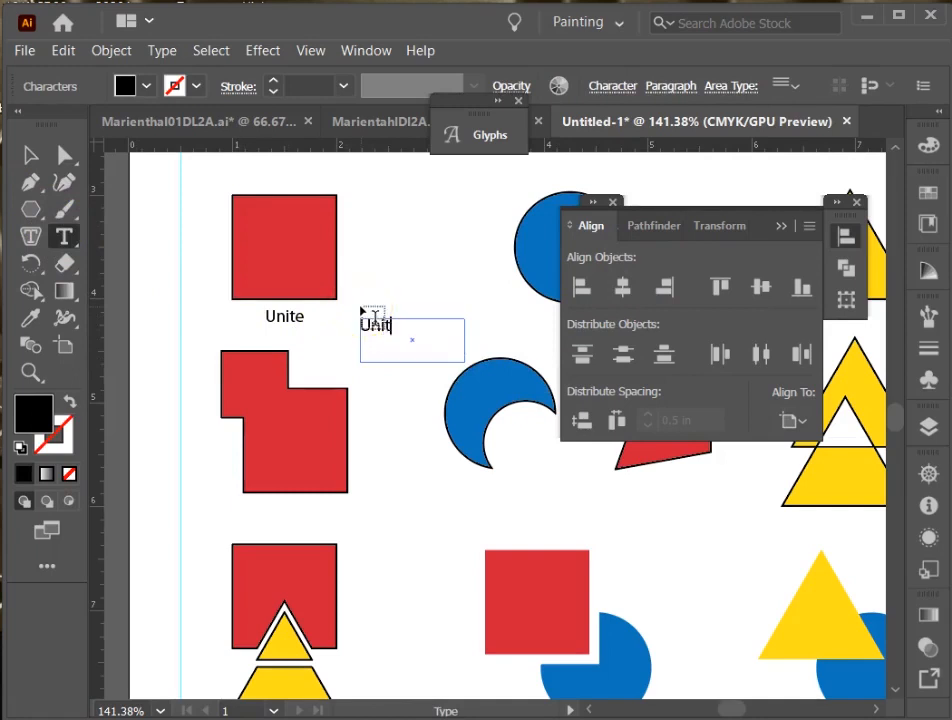
text(e)
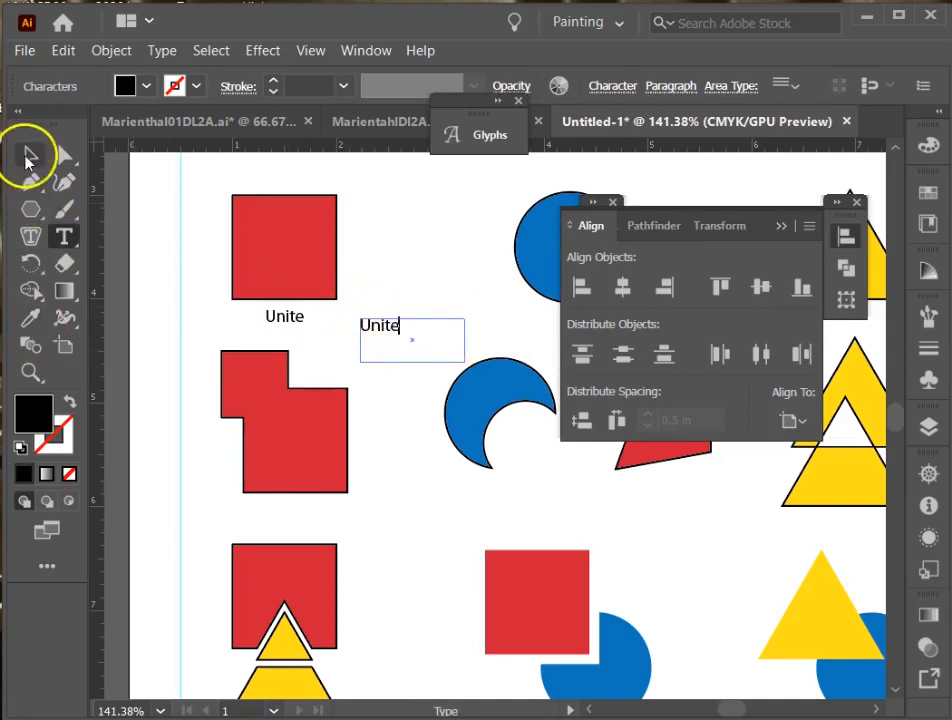
Step: Move the Unite area text below the original label and align its horizontal center to the small red square as key object
click(27, 157)
drag(465, 360, 282, 340)
shift+click(268, 262)
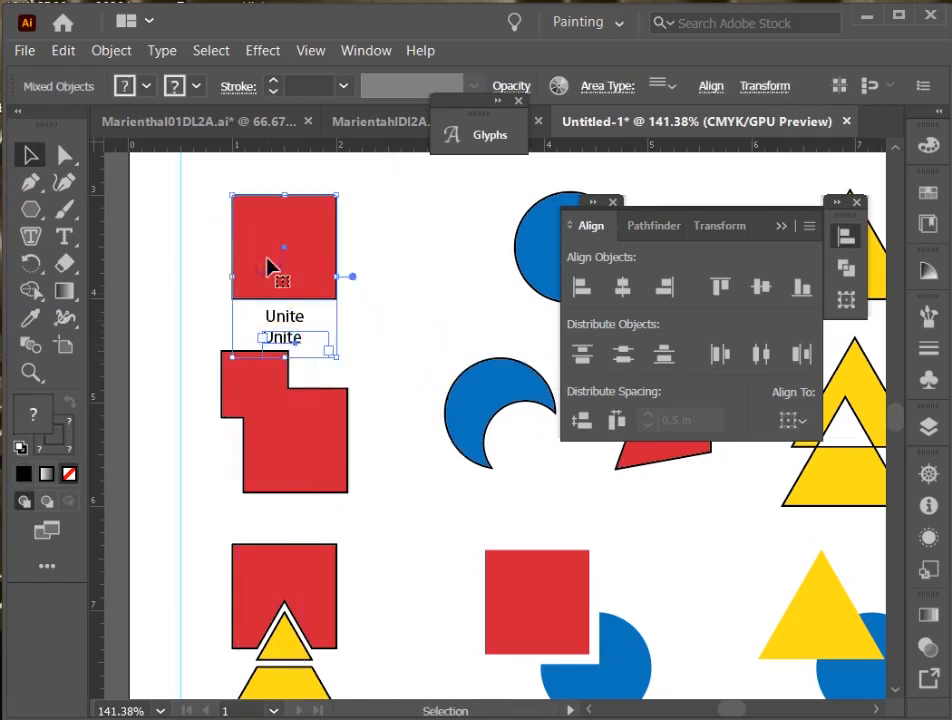
click(268, 266)
click(625, 287)
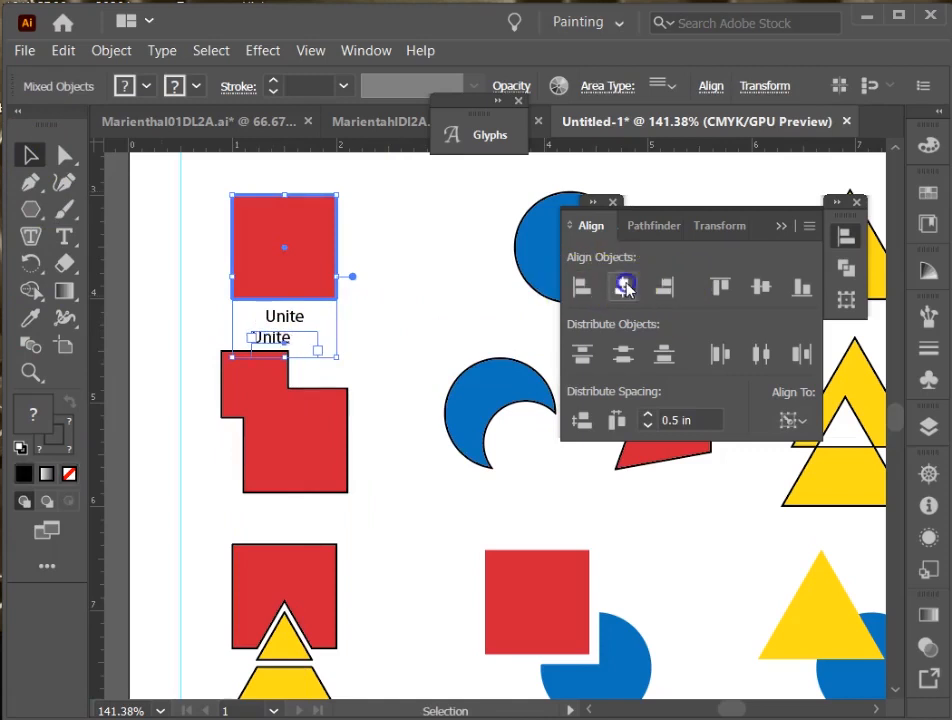
Step: Delete the Unite area text box, keeping the original point-type label
click(168, 246)
click(255, 340)
drag(255, 340, 287, 318)
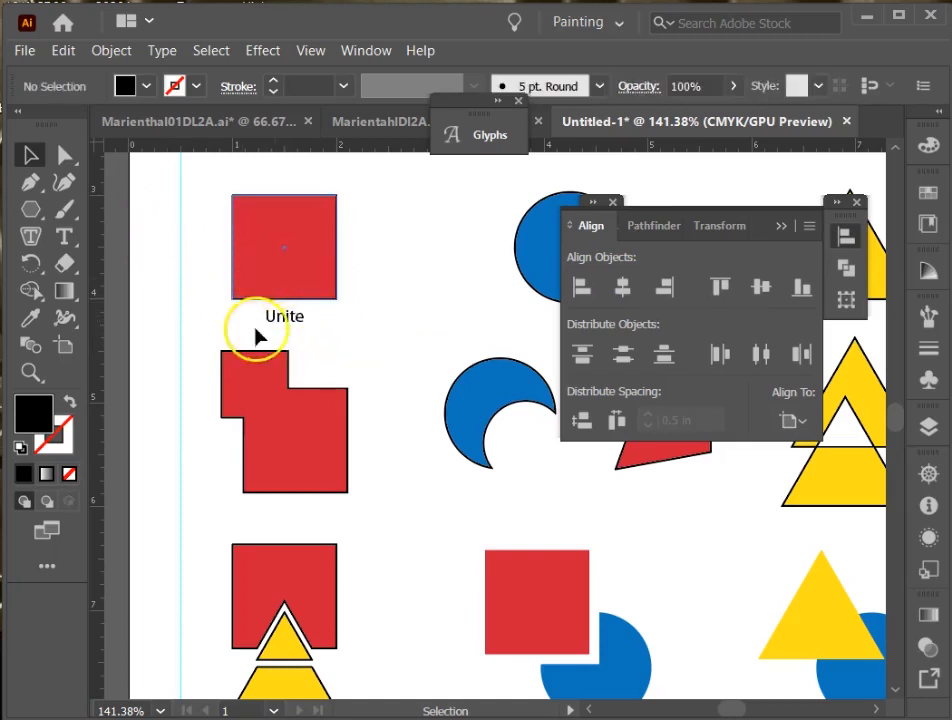
click(270, 290)
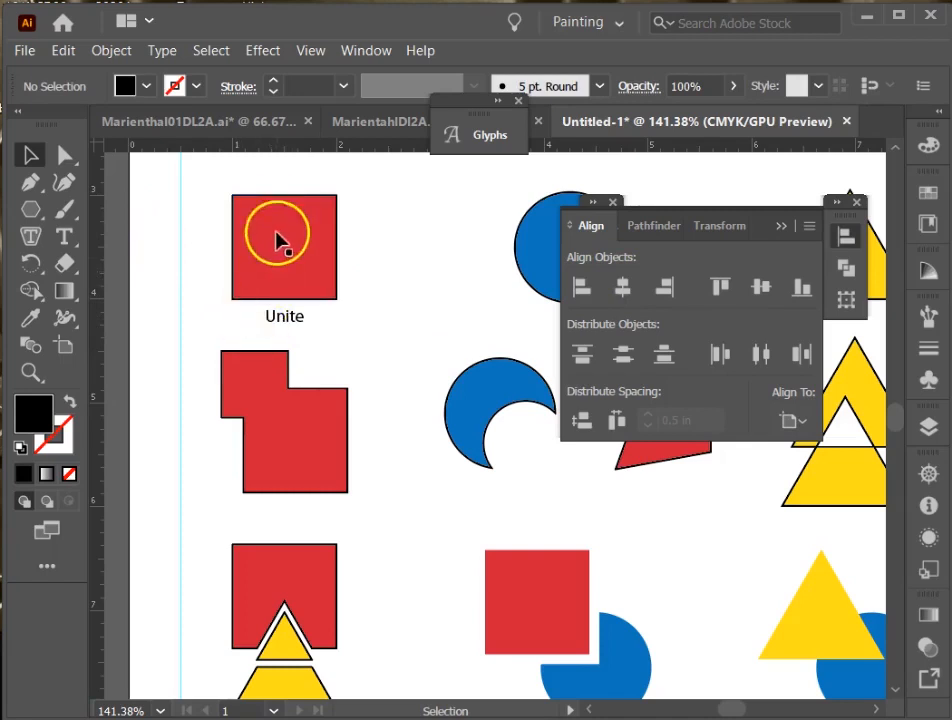
Step: Duplicate the Unite label beneath the small blue circle and change the copy's text to "Minus Front"
click(783, 229)
scroll(357, 390, down, 3)
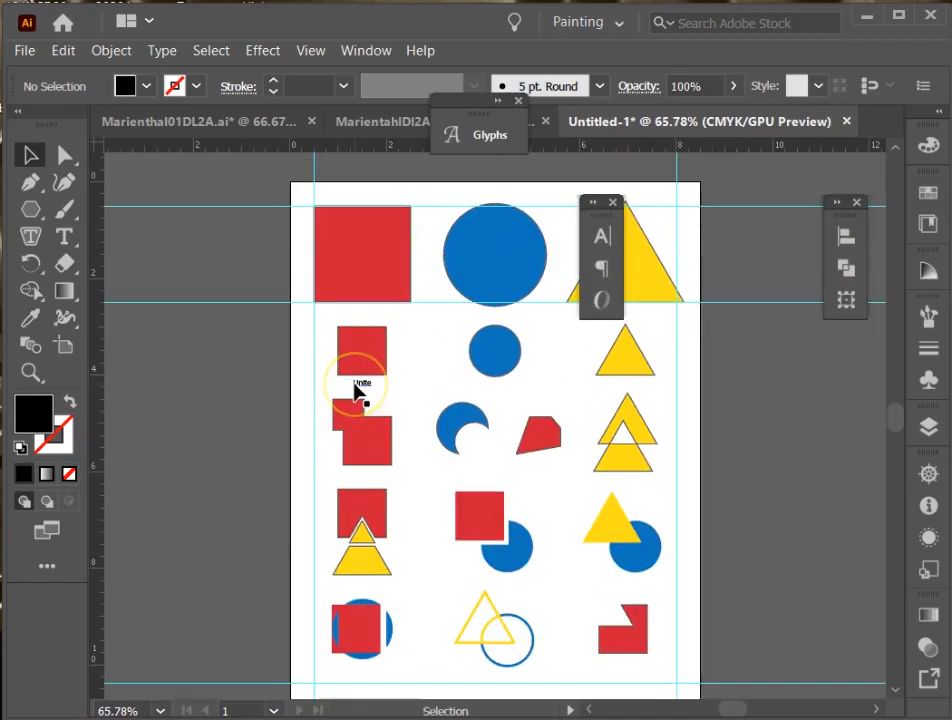
click(357, 386)
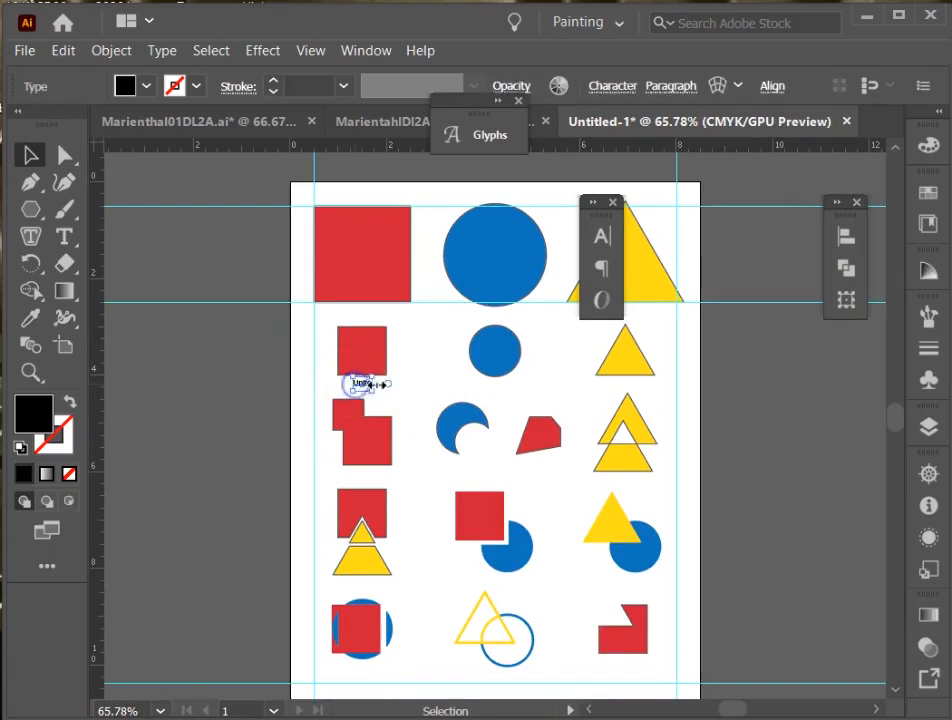
drag(360, 386, 394, 384)
scroll(384, 380, up, 2)
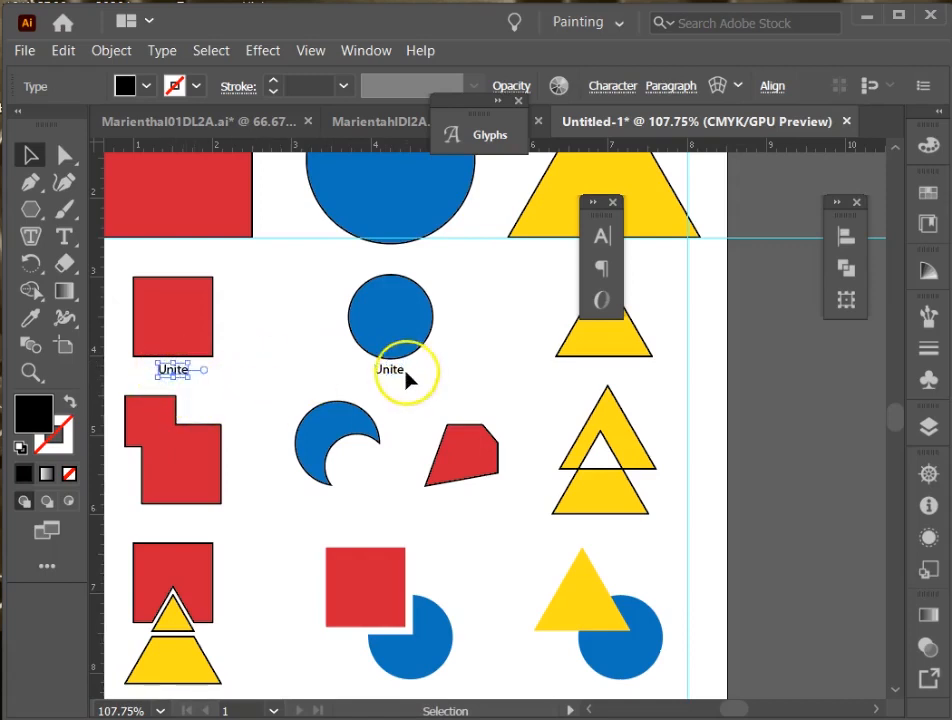
double_click(397, 372)
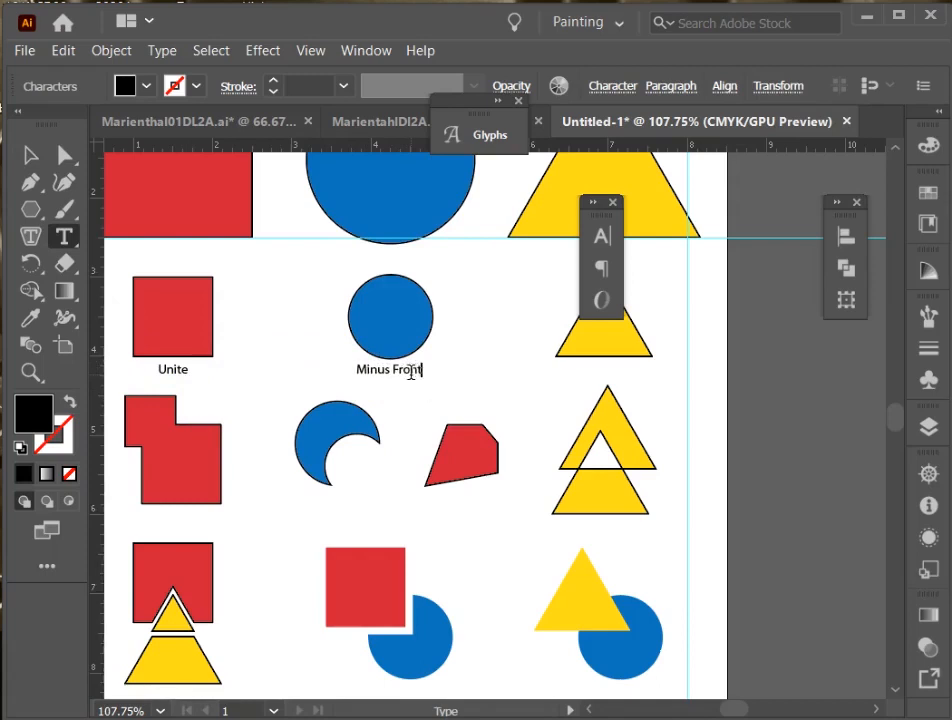
Step: Move the Unite and Minus Front labels below the row of compound shapes, placing Minus Front under the blue crescent
click(30, 157)
shift+click(176, 370)
drag(176, 372, 194, 527)
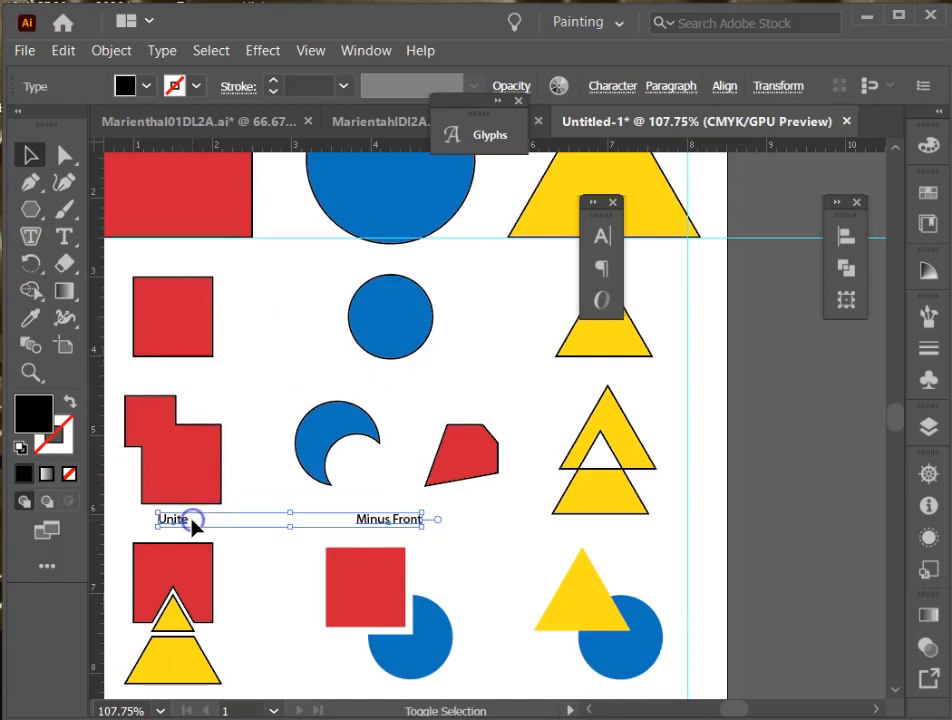
click(255, 390)
drag(388, 518, 337, 519)
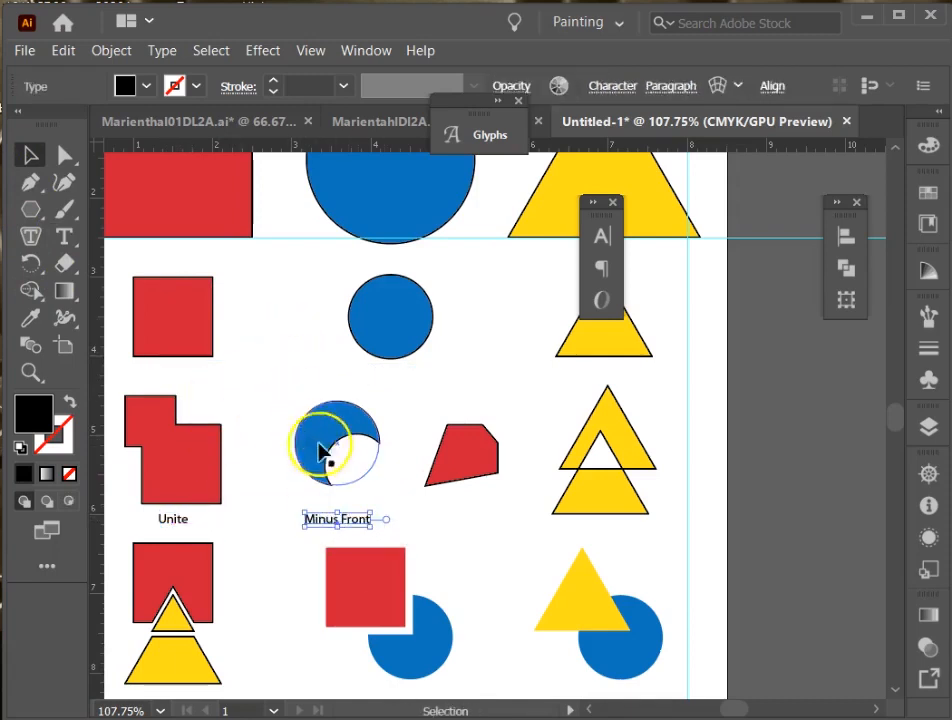
Step: Distribute the four compound shapes by their horizontal centers and reposition the Minus Front label beneath the crescent
drag(153, 375, 718, 500)
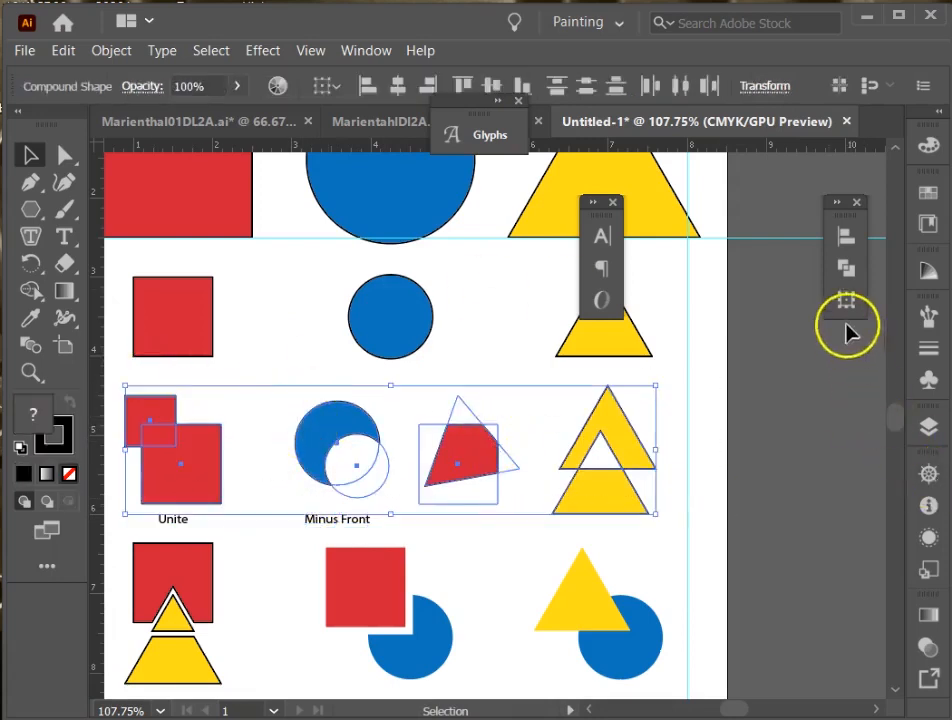
click(845, 237)
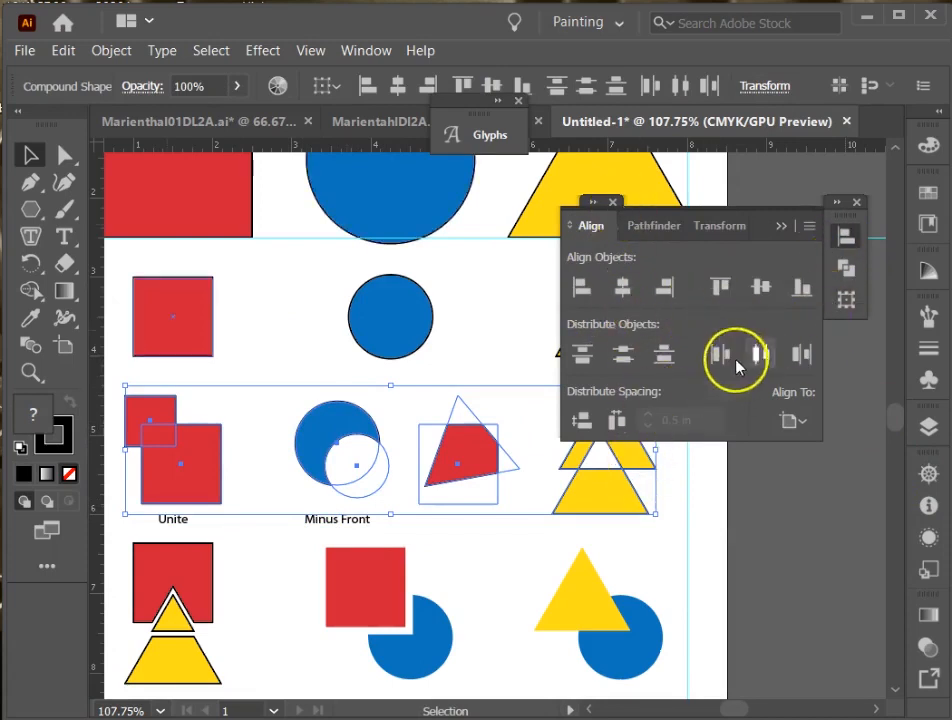
click(764, 358)
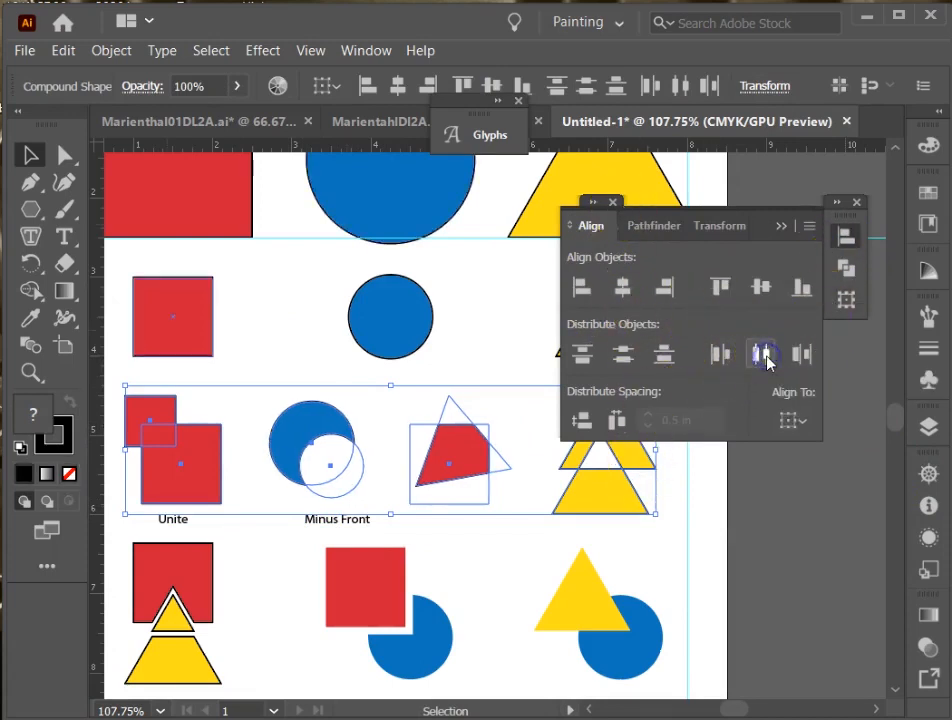
click(782, 227)
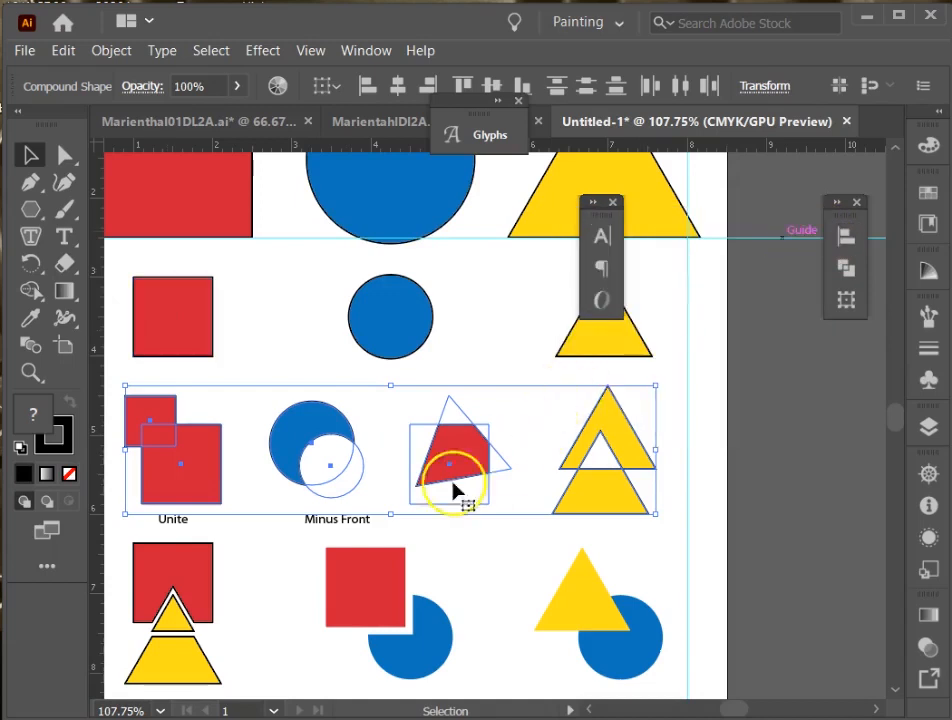
click(272, 531)
drag(329, 529, 305, 524)
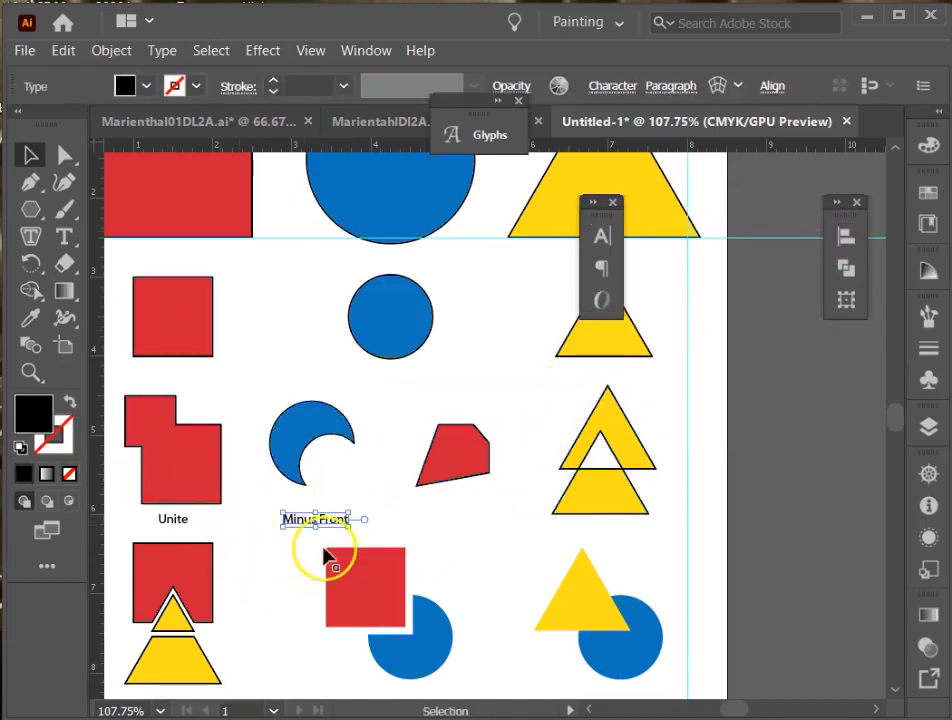
Step: Duplicate the Minus Front label beneath the red intersected shape and change the copy's text to "Intersect"
drag(457, 524, 440, 521)
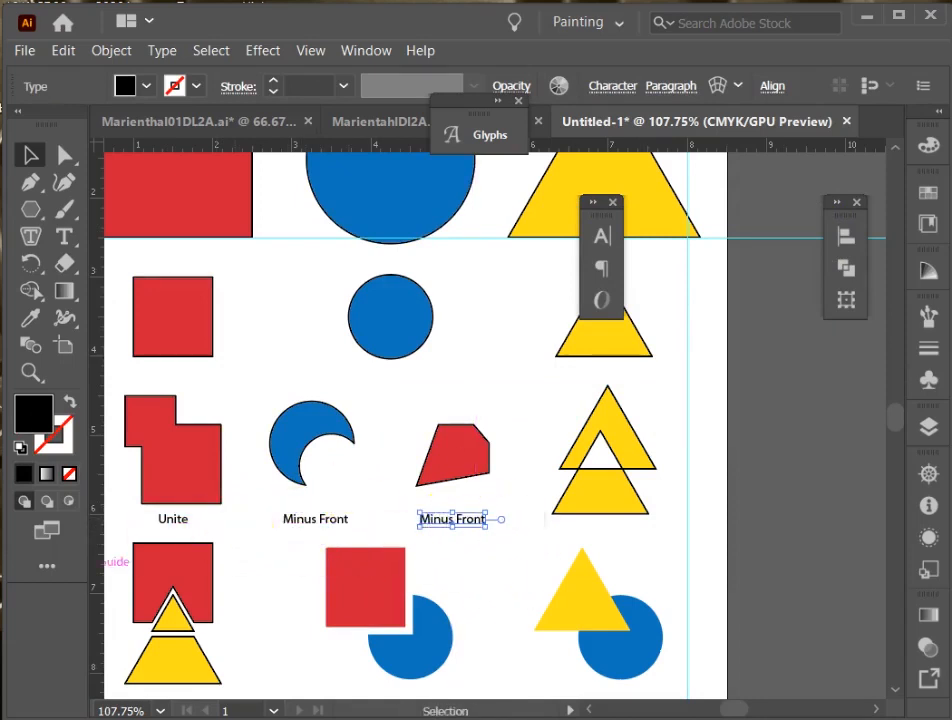
double_click(428, 527)
key(ctrl+a)
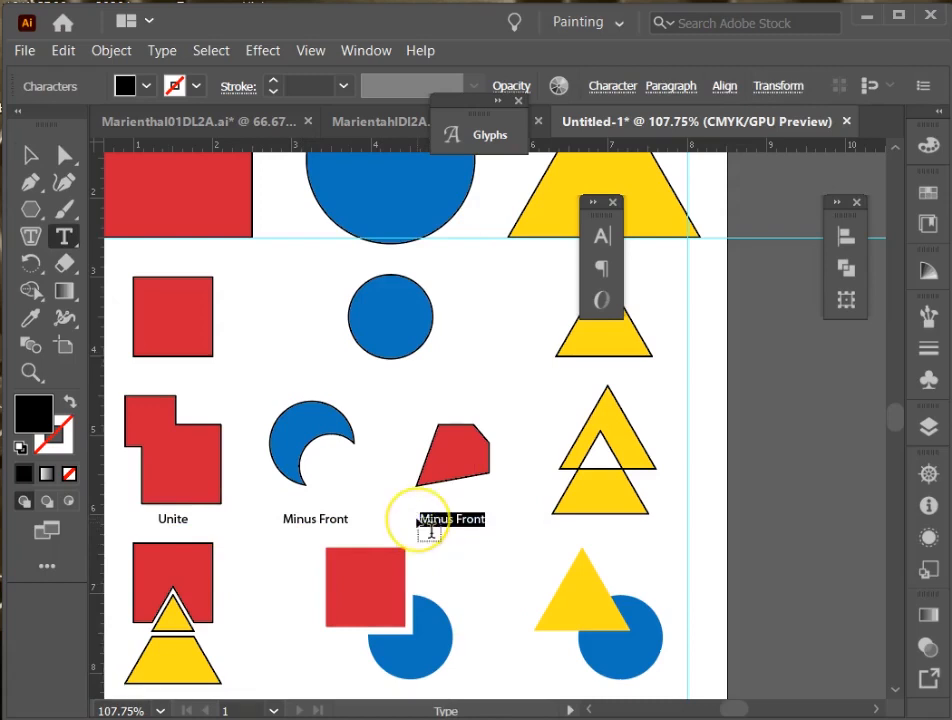
key(BackSpace)
text(Int)
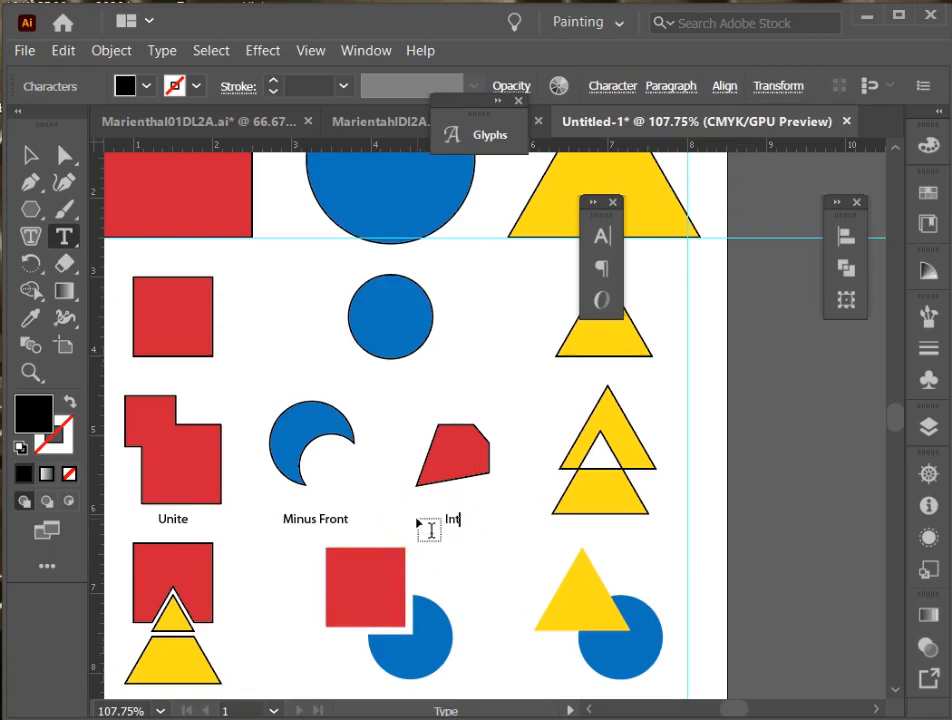
text(ersect)
click(648, 531)
click(580, 428)
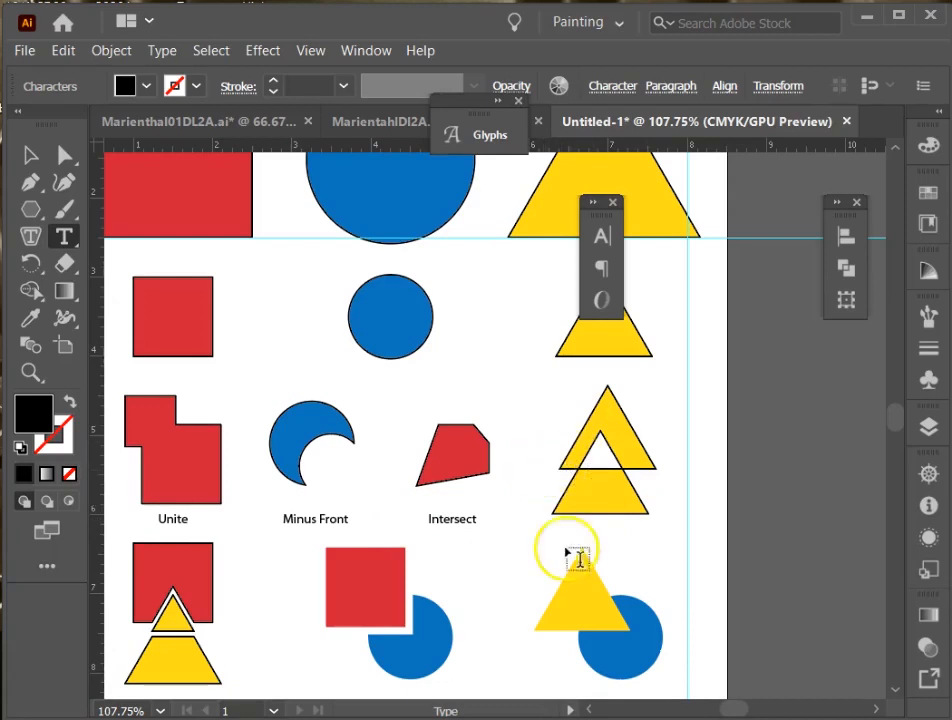
Step: Align the horizontal centers of the Intersect label and the red intersected shape, and fit the artboard in the window
scroll(258, 603, down, 5)
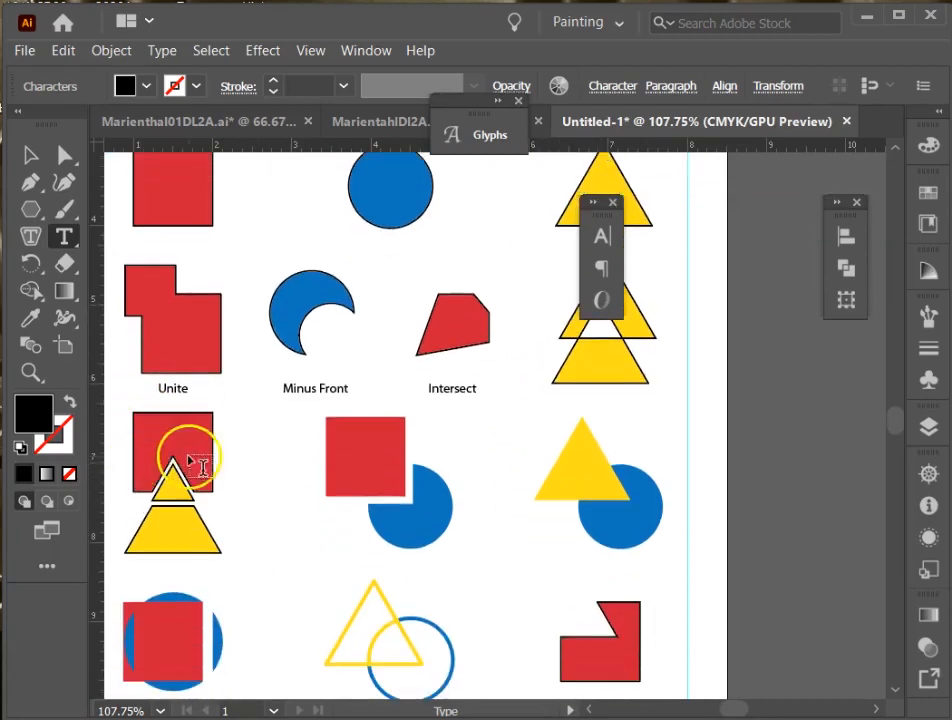
click(26, 158)
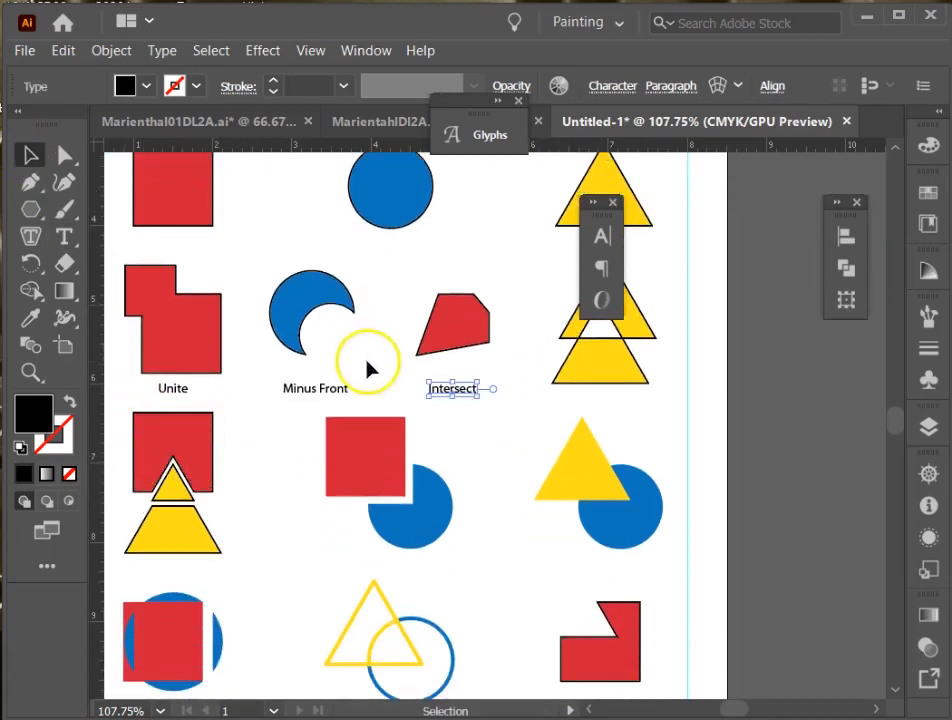
shift+click(453, 333)
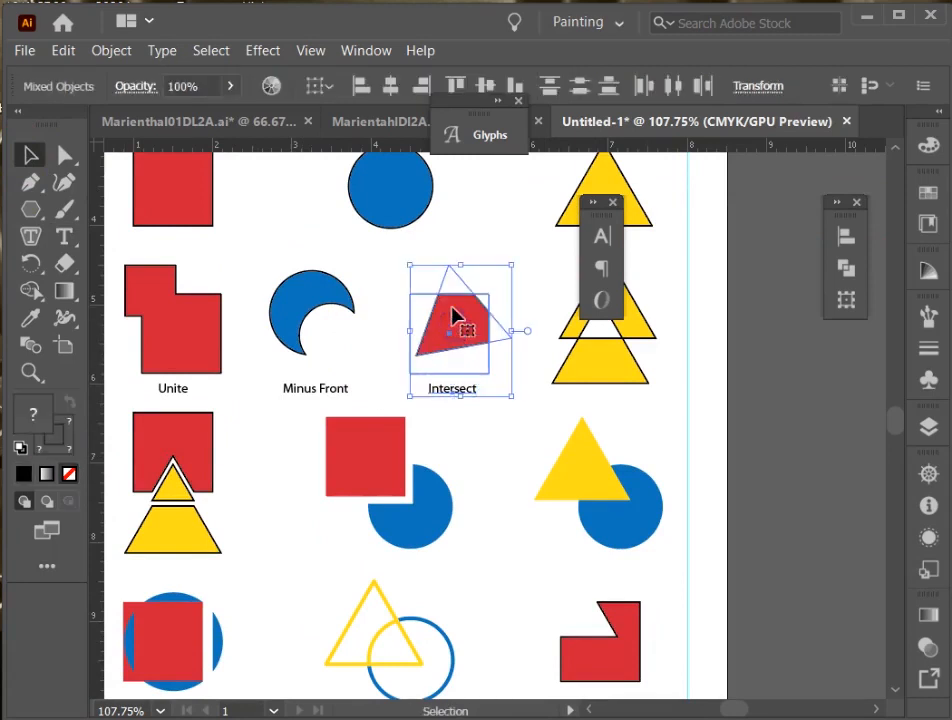
click(390, 86)
click(467, 485)
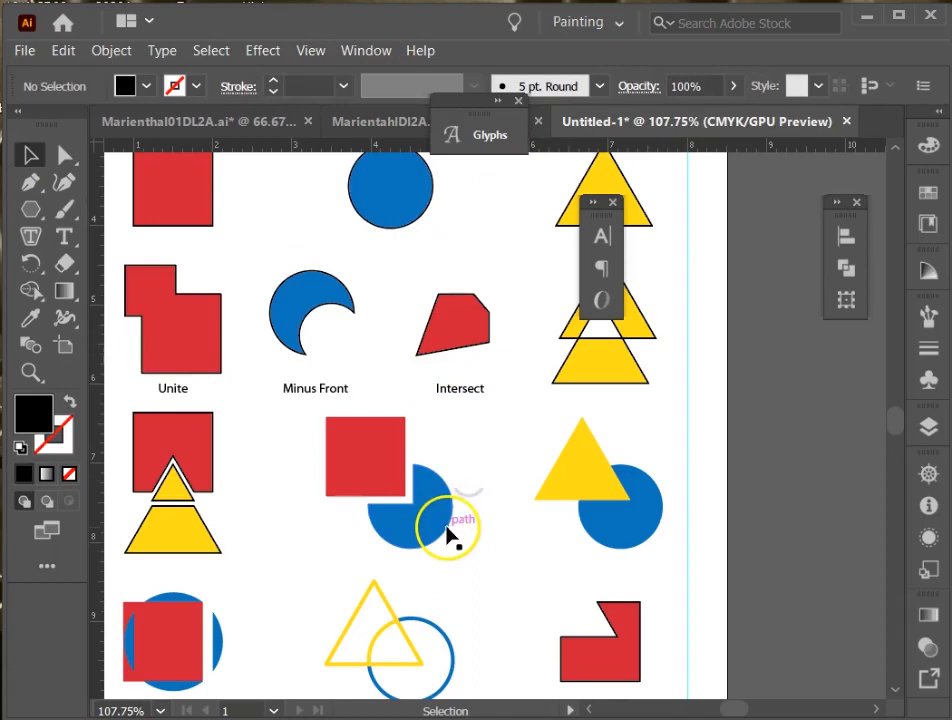
key(ctrl+0)
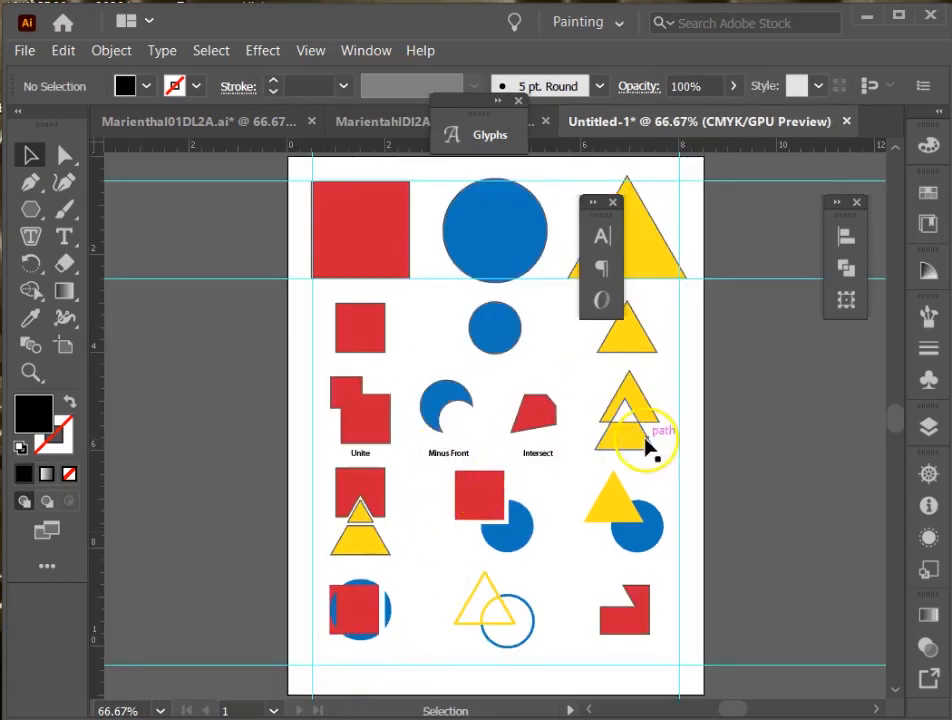